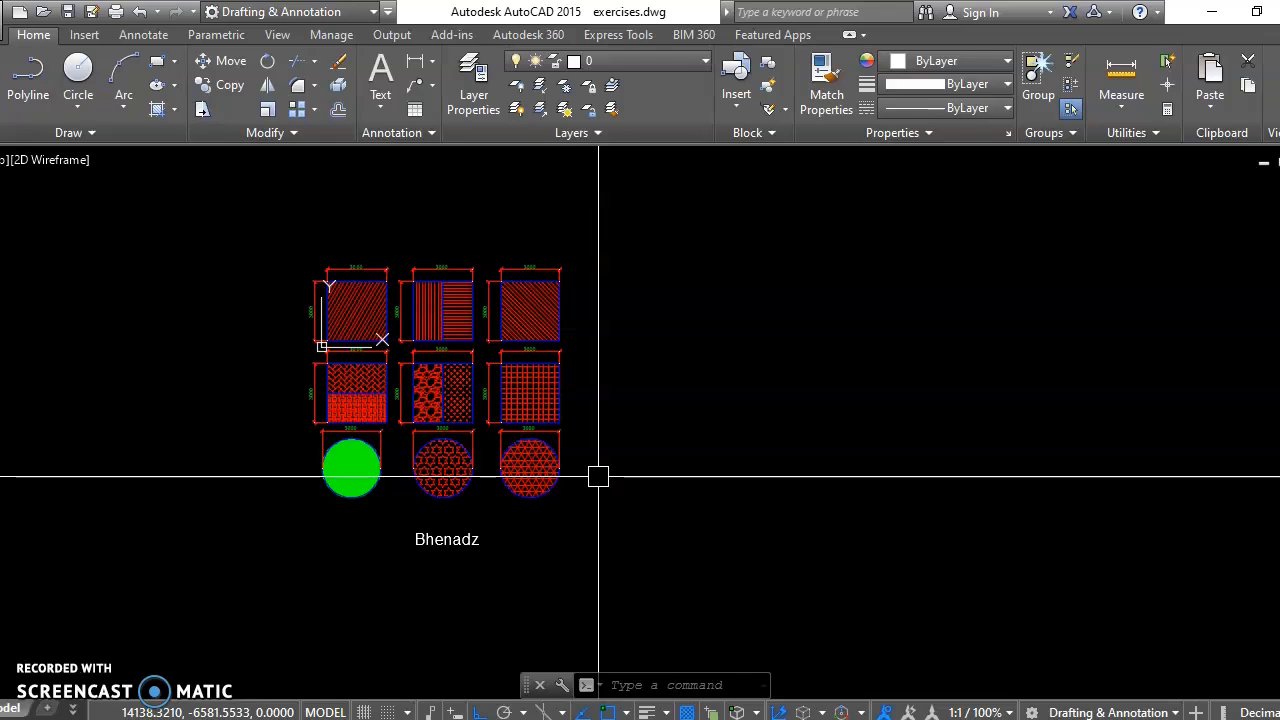
- Switch from model space to the Layout1 paper-space layout
middle_click_drag(608, 486, 740, 474)
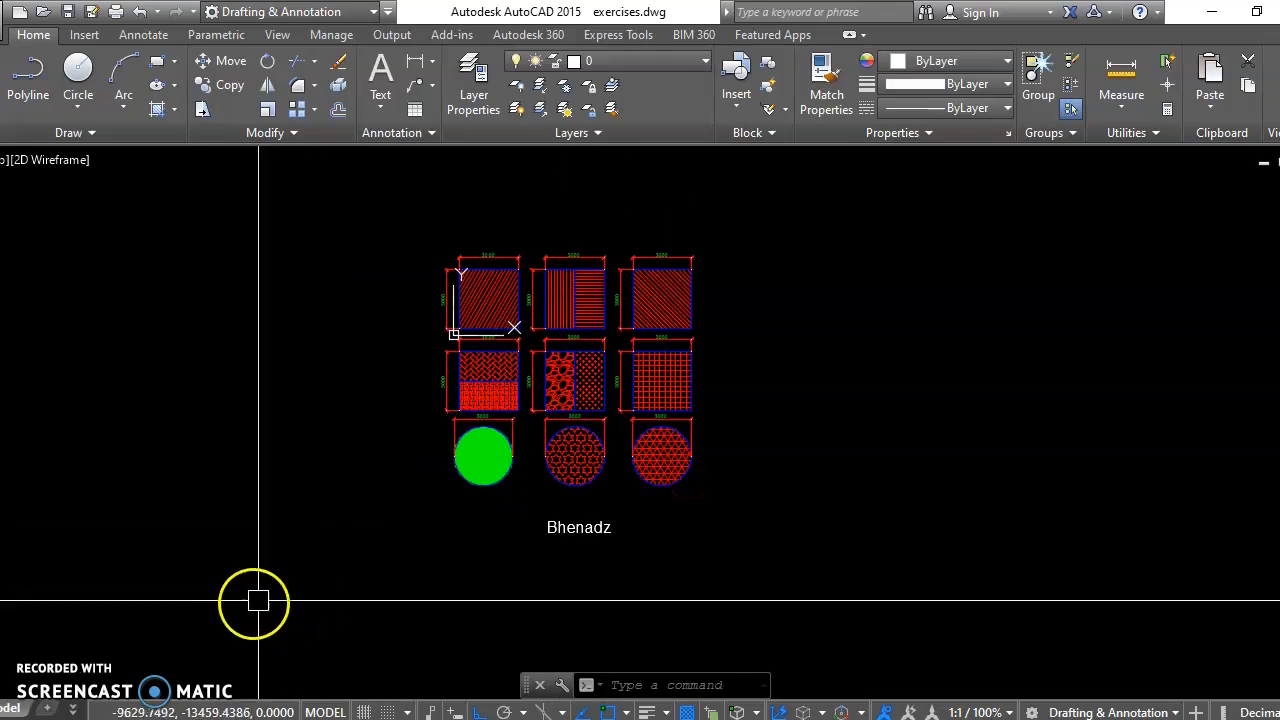
left_click(72, 710)
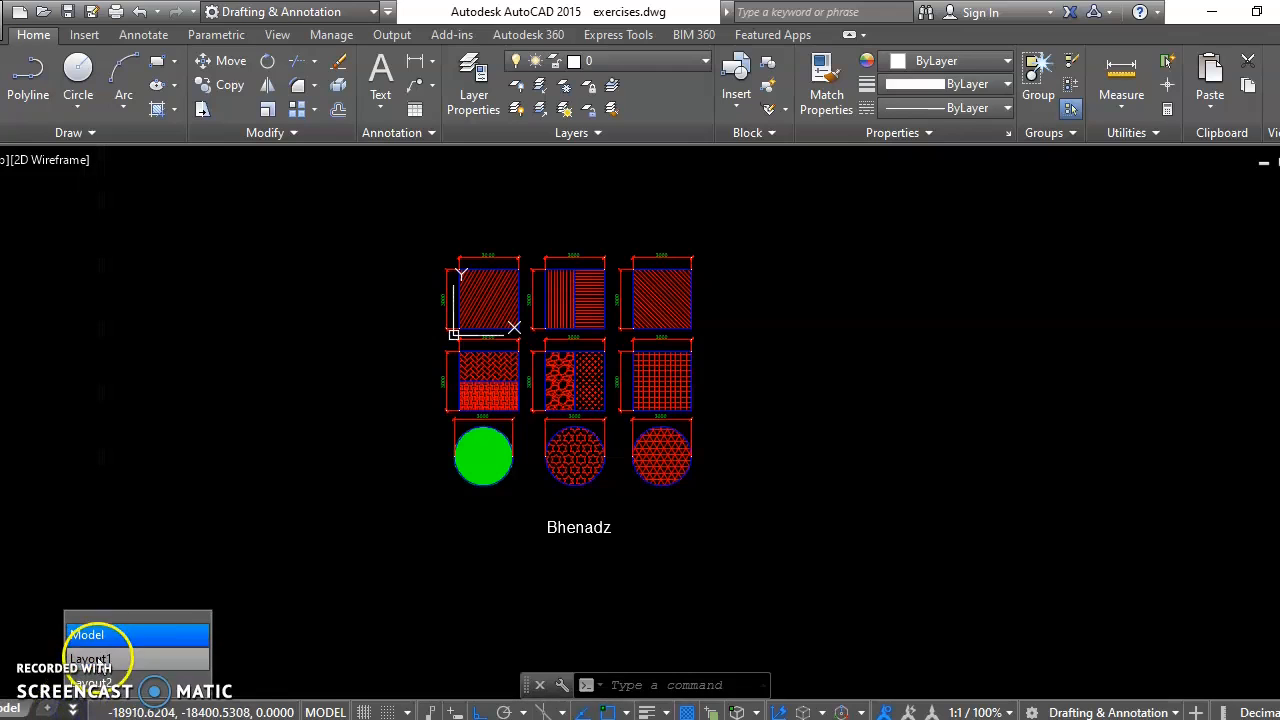
left_click(96, 657)
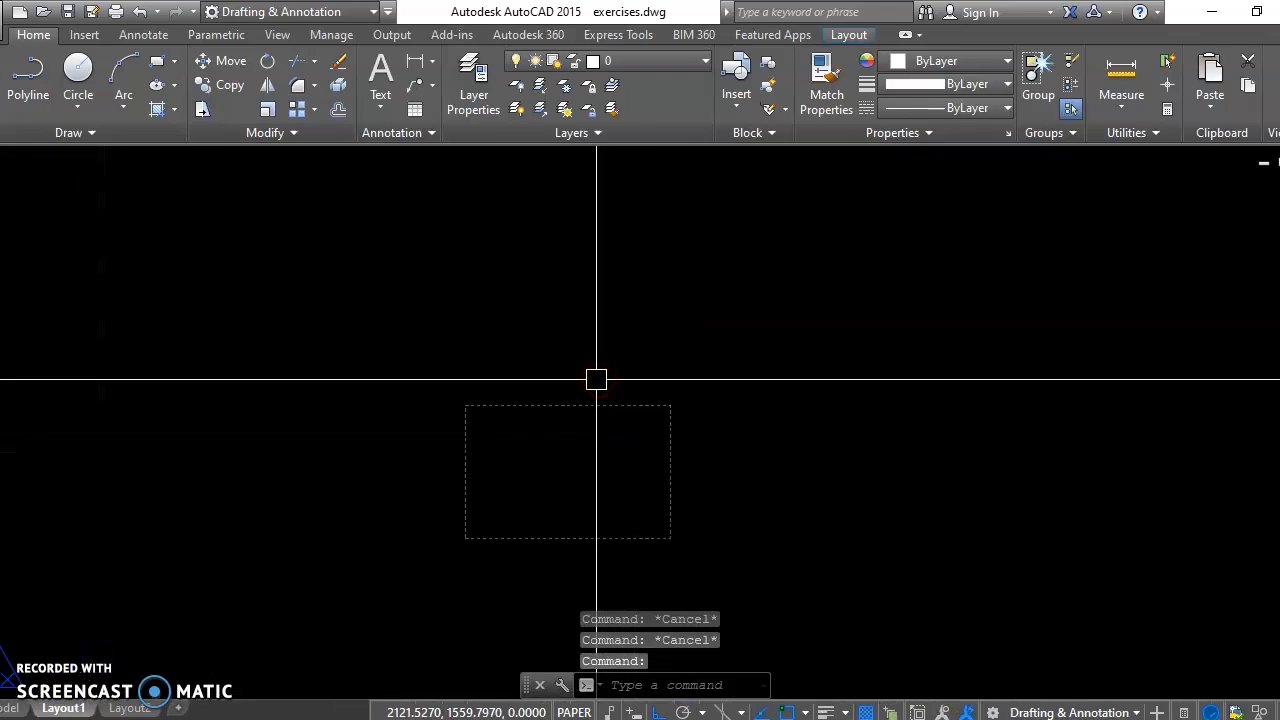
- Draw a 17 by 11 unit rectangle in empty paper space just above the dashed printable area
type("rec")
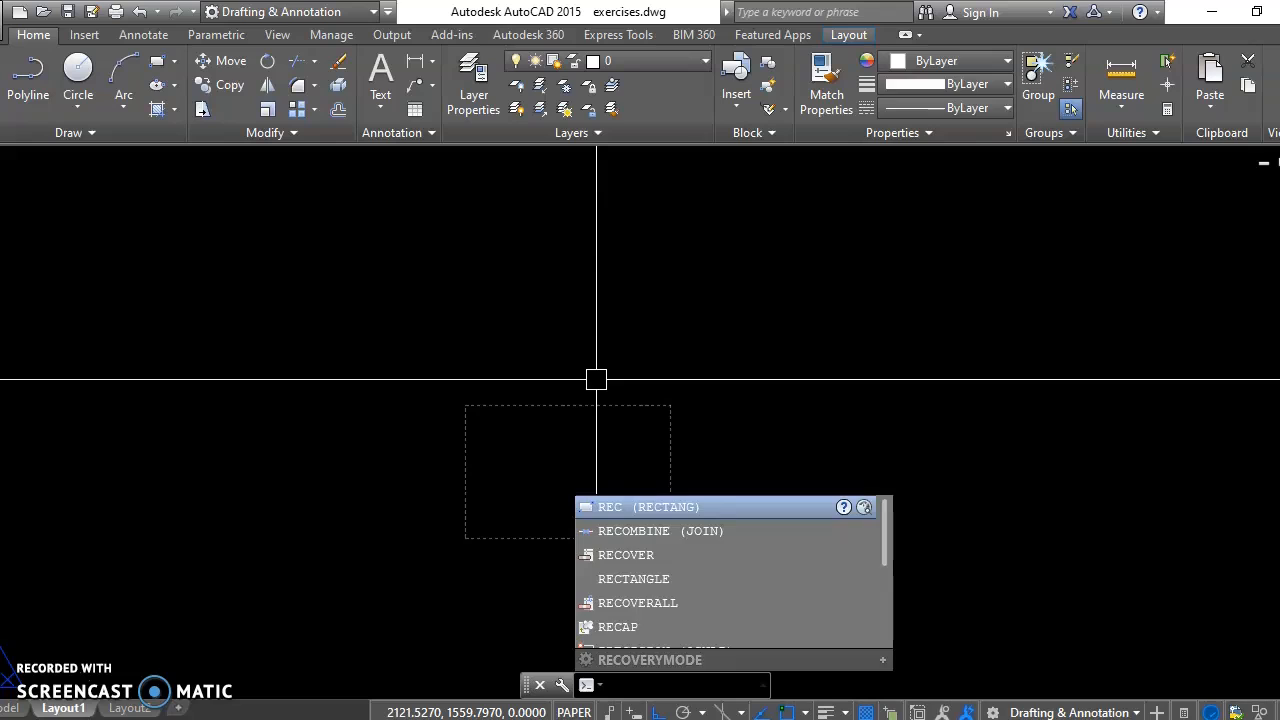
key("Return")
left_click(529, 323)
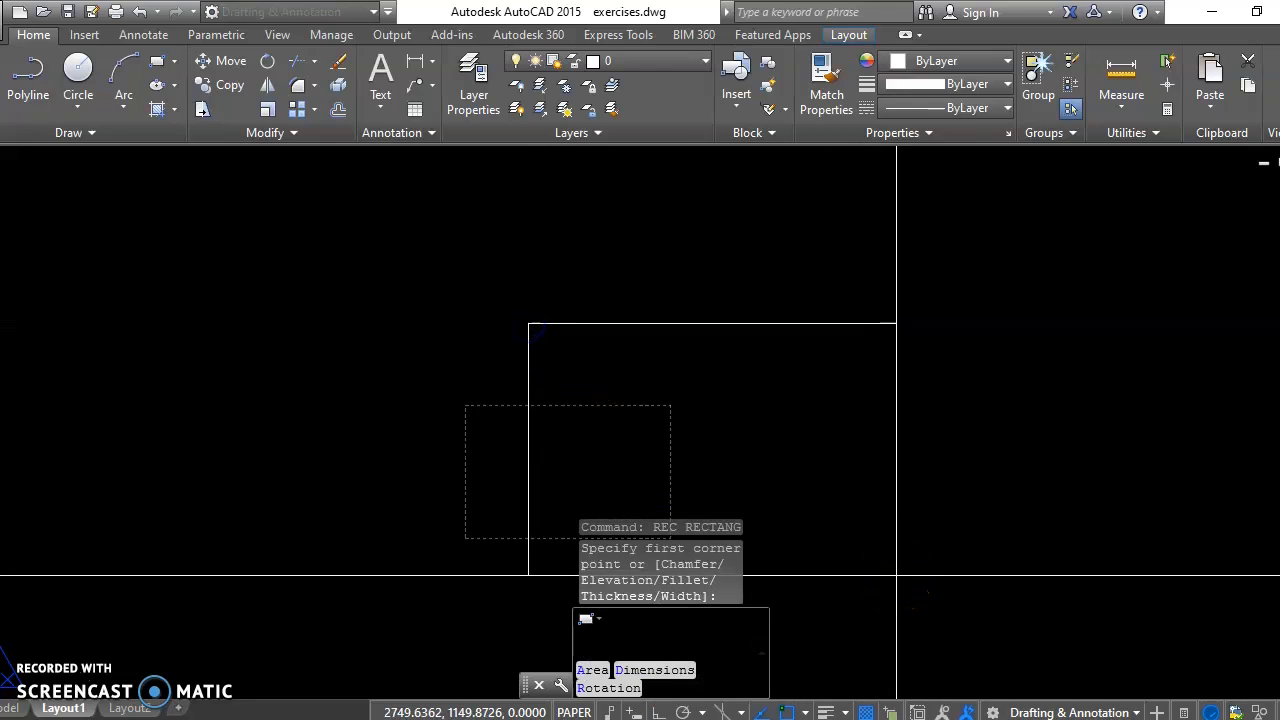
type("@17,11")
key("Return")
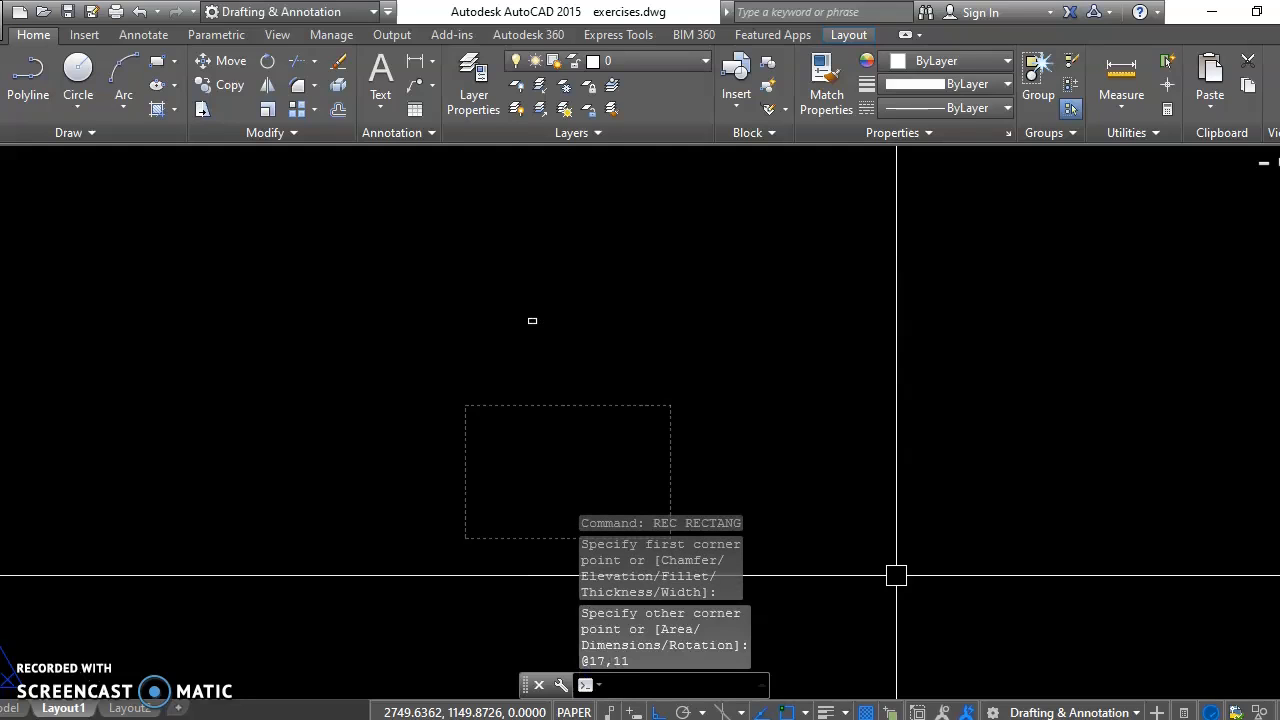
- Offset the 17 by 11 rectangle inward by 0.75 to form an inner border
type("z")
key("Return")
type("e")
key("Return")
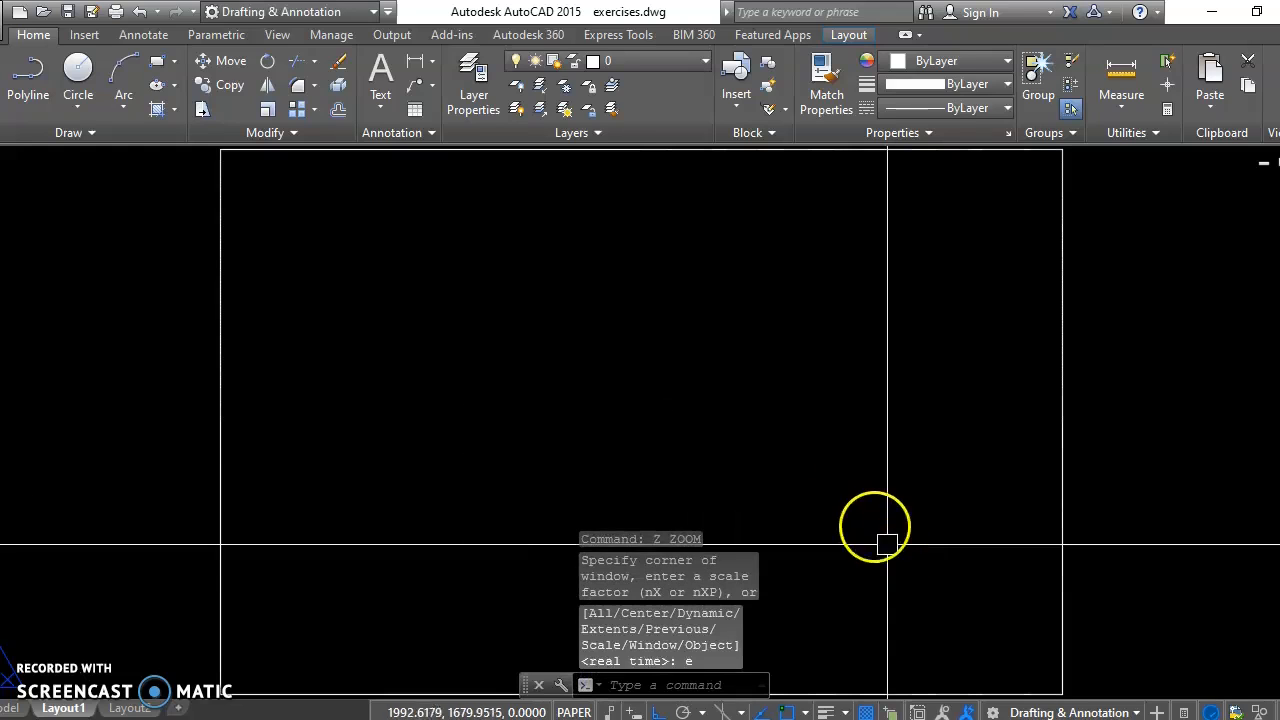
key("Escape")
type("o")
key("Return")
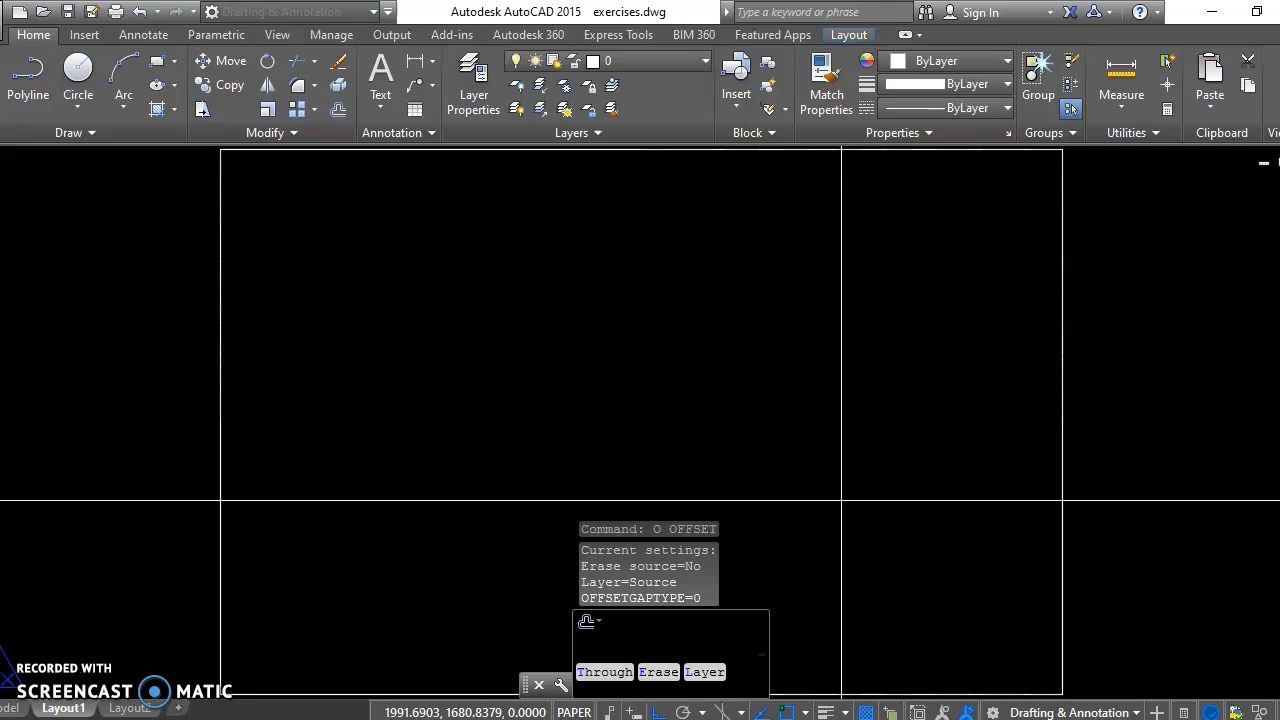
type(".75")
key("Return")
scroll(850, 440, "down", 4)
left_click(945, 373)
left_click(880, 409)
key("Escape")
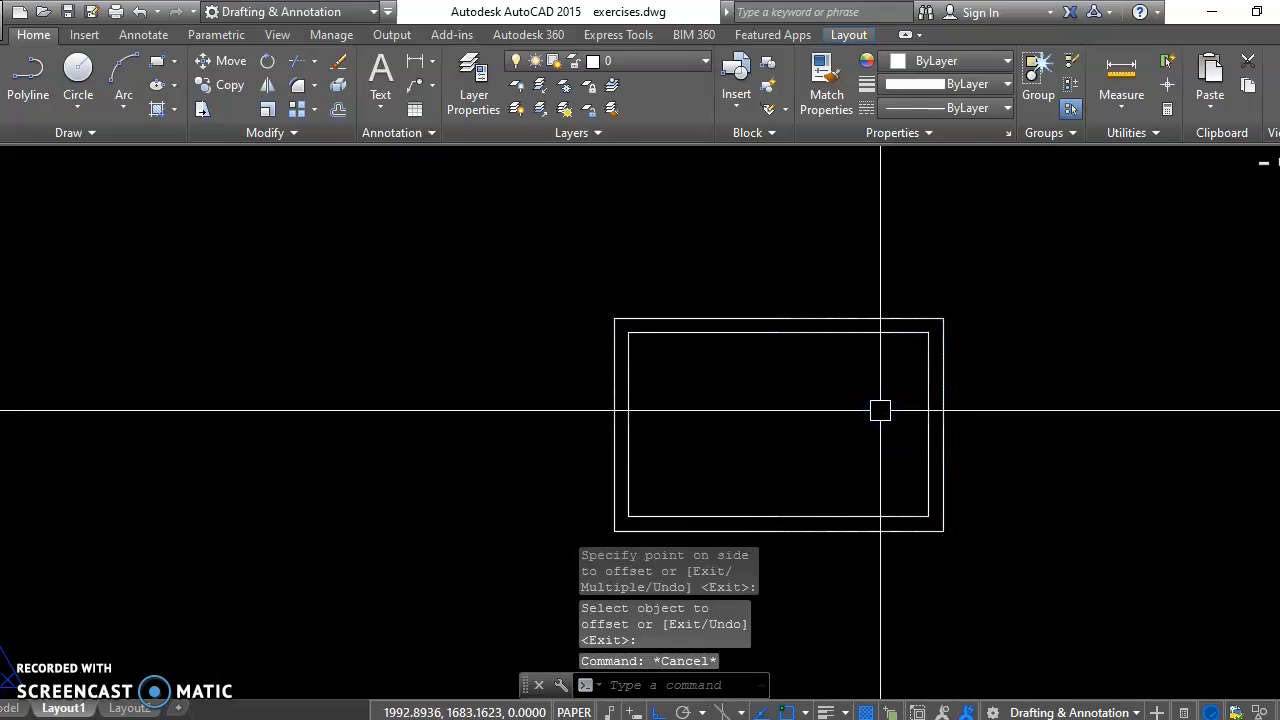
- Scale both border rectangles by a factor of 25.4 from the outer rectangle's lower-left corner
type("sc")
key("Return")
left_click(737, 454)
left_click(511, 602)
key("Return")
left_click(615, 531)
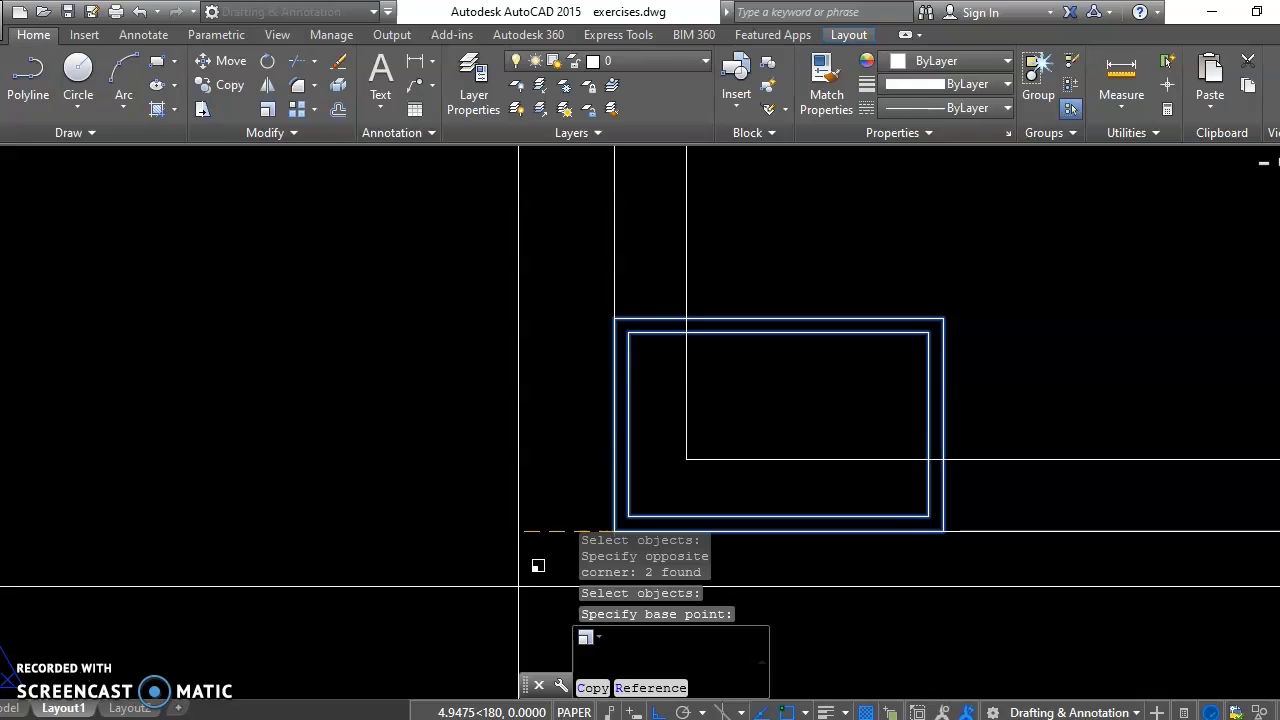
type("25.4")
key("Return")
- Change the color of both scaled border rectangles to Blue
type("z")
key("Return")
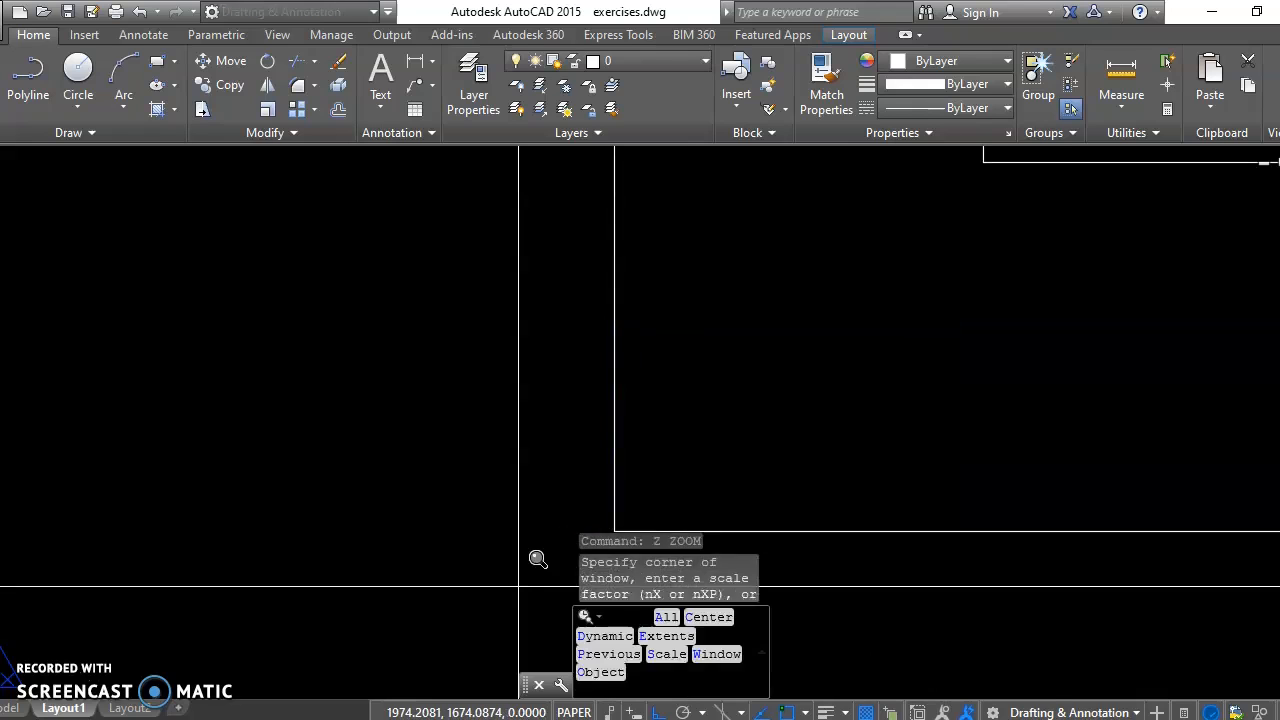
type("e")
key("Return")
key("Escape")
scroll(495, 452, "down", 4)
left_click(511, 354)
left_click(309, 469)
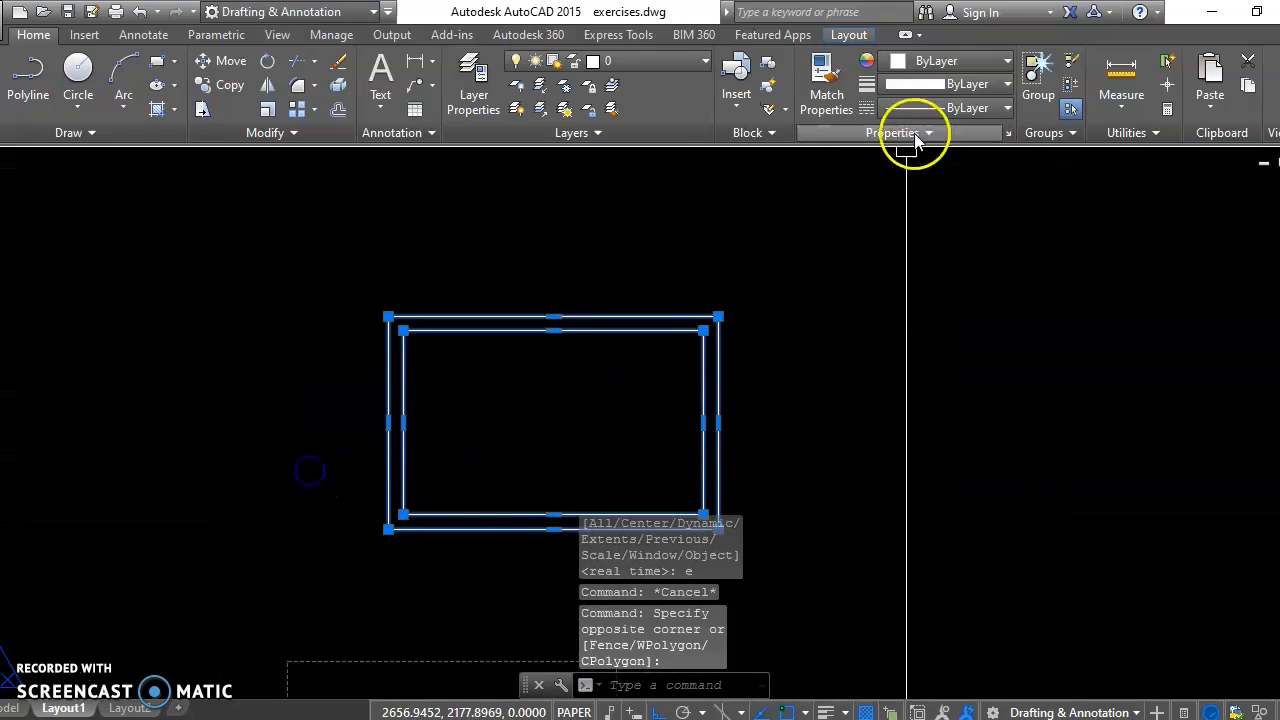
left_click(940, 66)
left_click(962, 267)
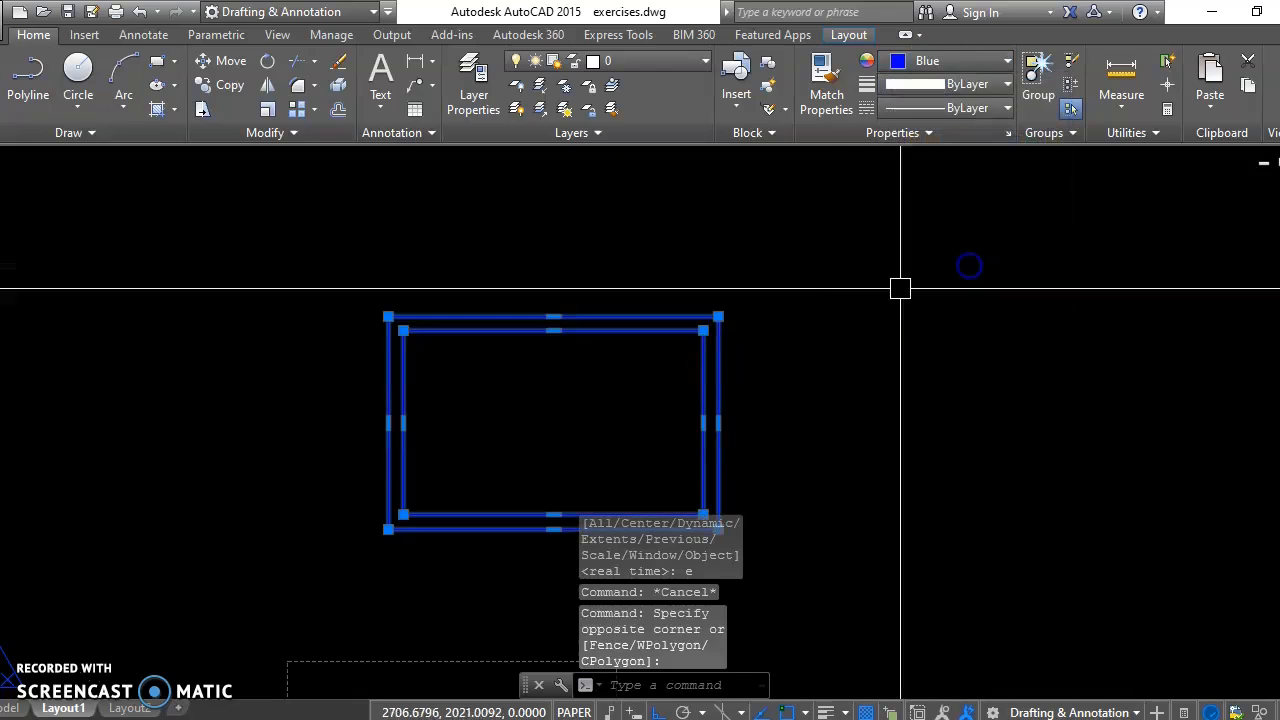
key("Escape")
- Copy the double border once so the copy sits directly to the right, sharing the original's outer edge
scroll(662, 386, "up", 5)
scroll(674, 294, "down", 6)
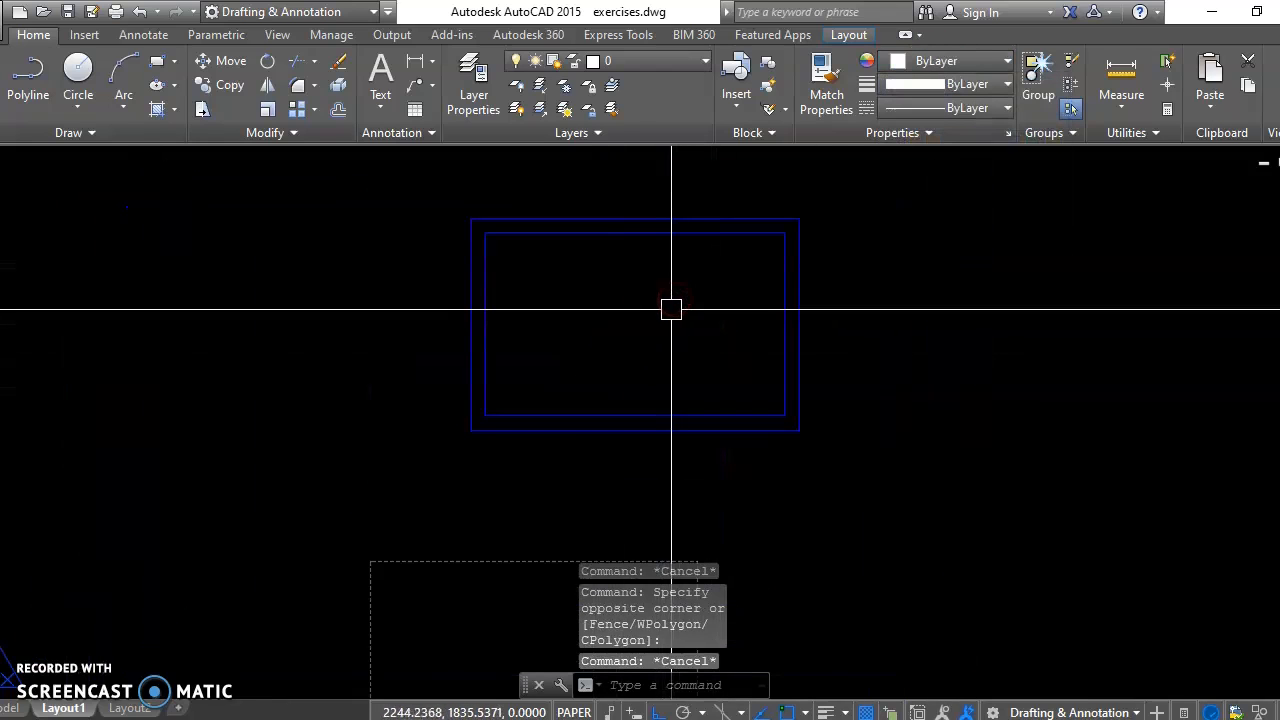
type("co")
key("Return")
left_click(880, 273)
left_click(688, 392)
key("Return")
left_click(471, 431)
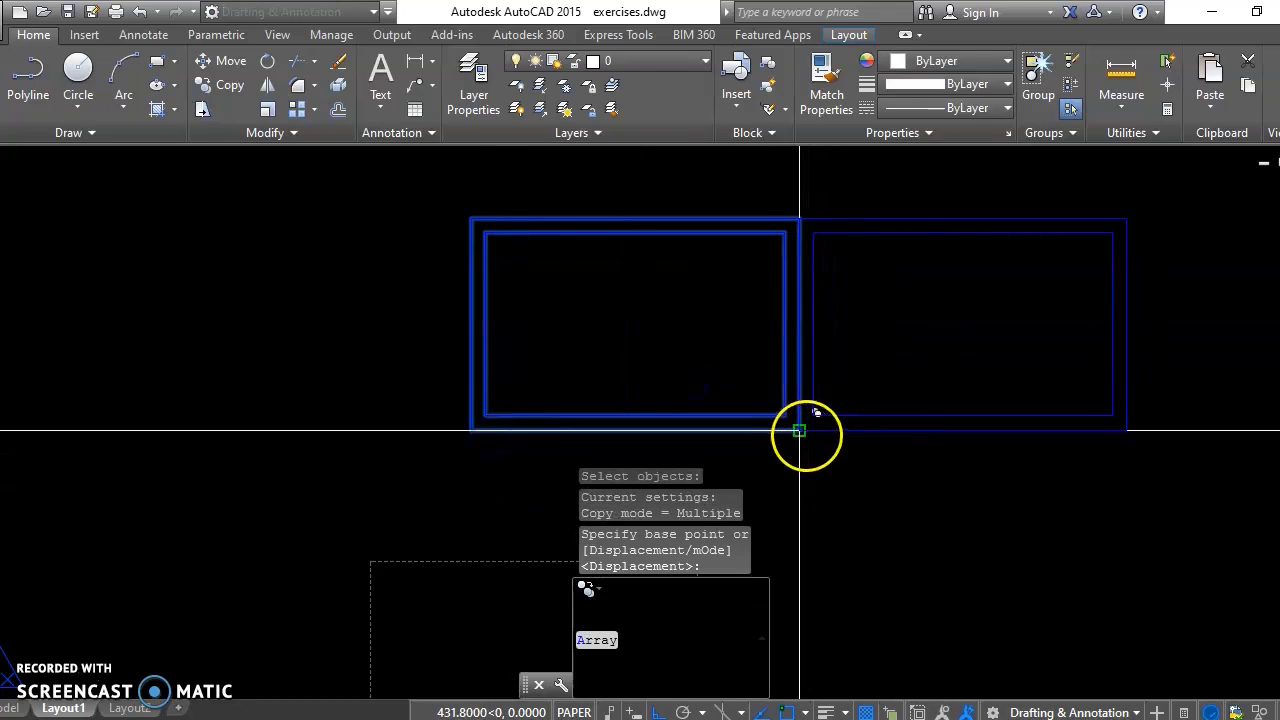
left_click(800, 431)
key("Return")
scroll(703, 308, "up", 2)
scroll(703, 308, "up", 2)
key("Escape")
scroll(668, 300, "down", 4)
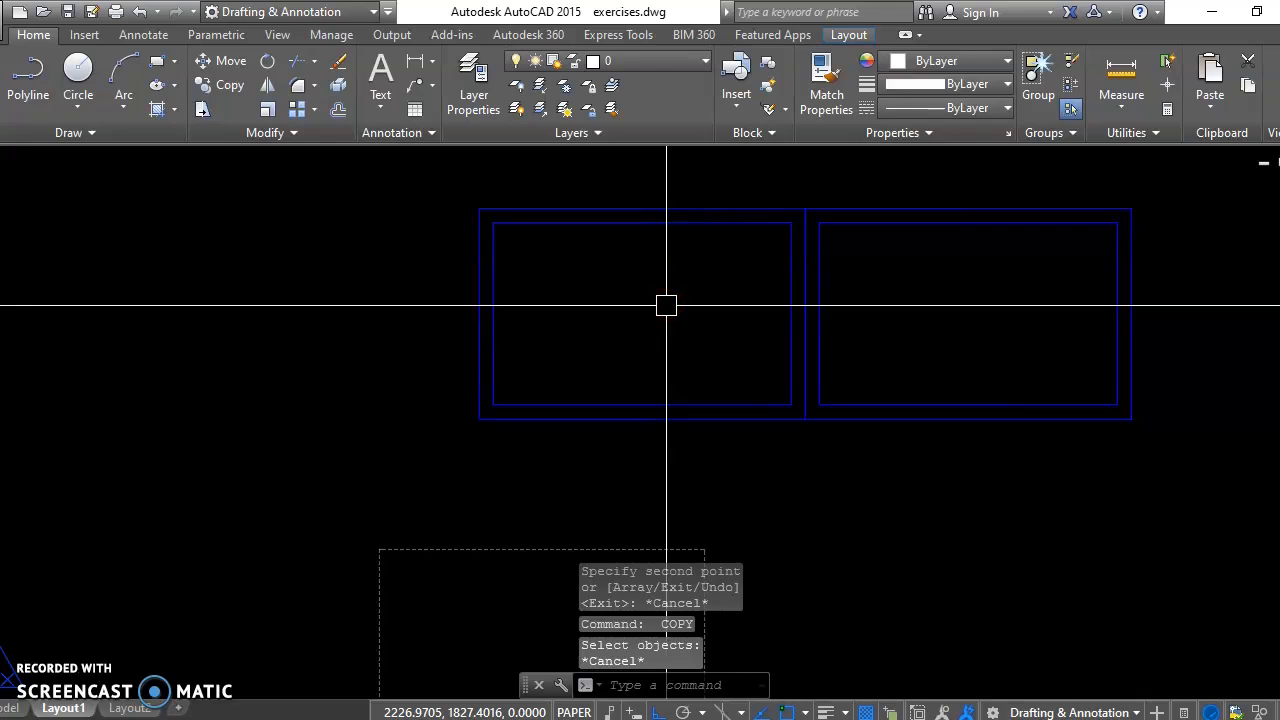
key("Escape")
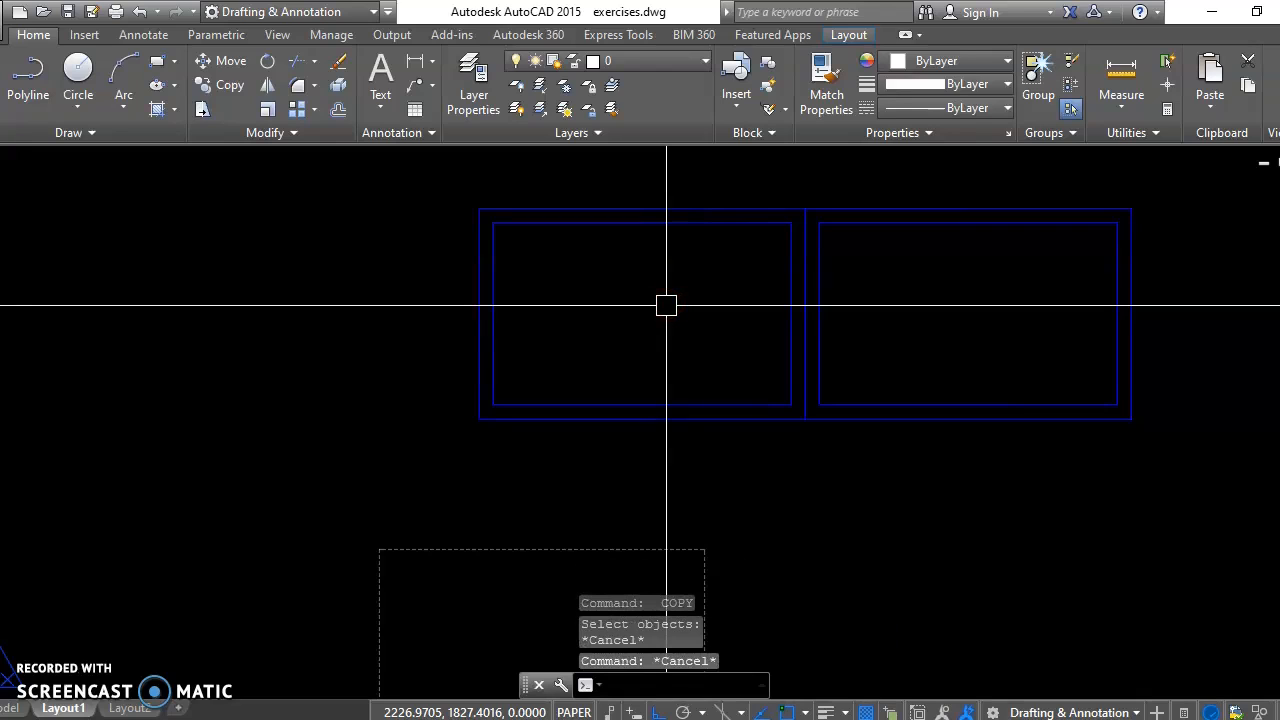
- Create a rectangular viewport with MVIEW inside the first sheet's inner border, spanning nearly its full height
type("mv")
key("Return")
left_click(539, 227)
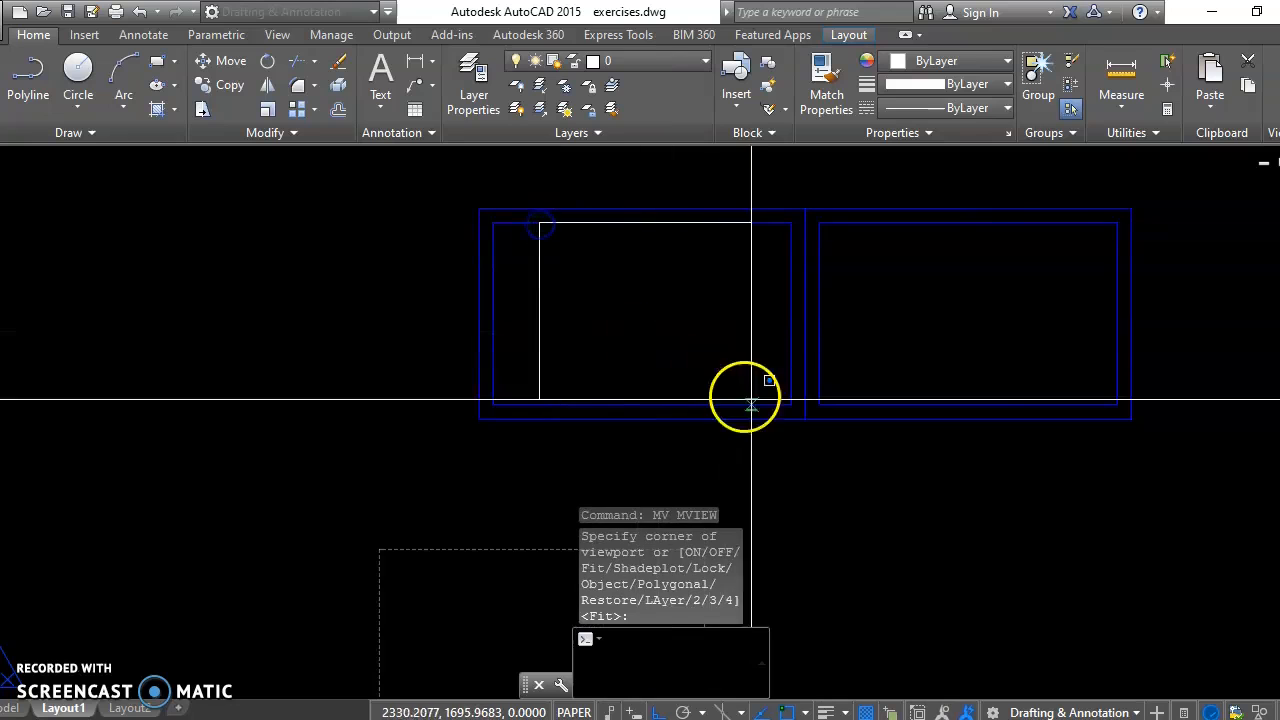
left_click(762, 405)
key("Escape")
- Activate the new viewport, set its scale to 1:100, and return to paper space
scroll(709, 286, "up", 3)
scroll(675, 285, "down", 2)
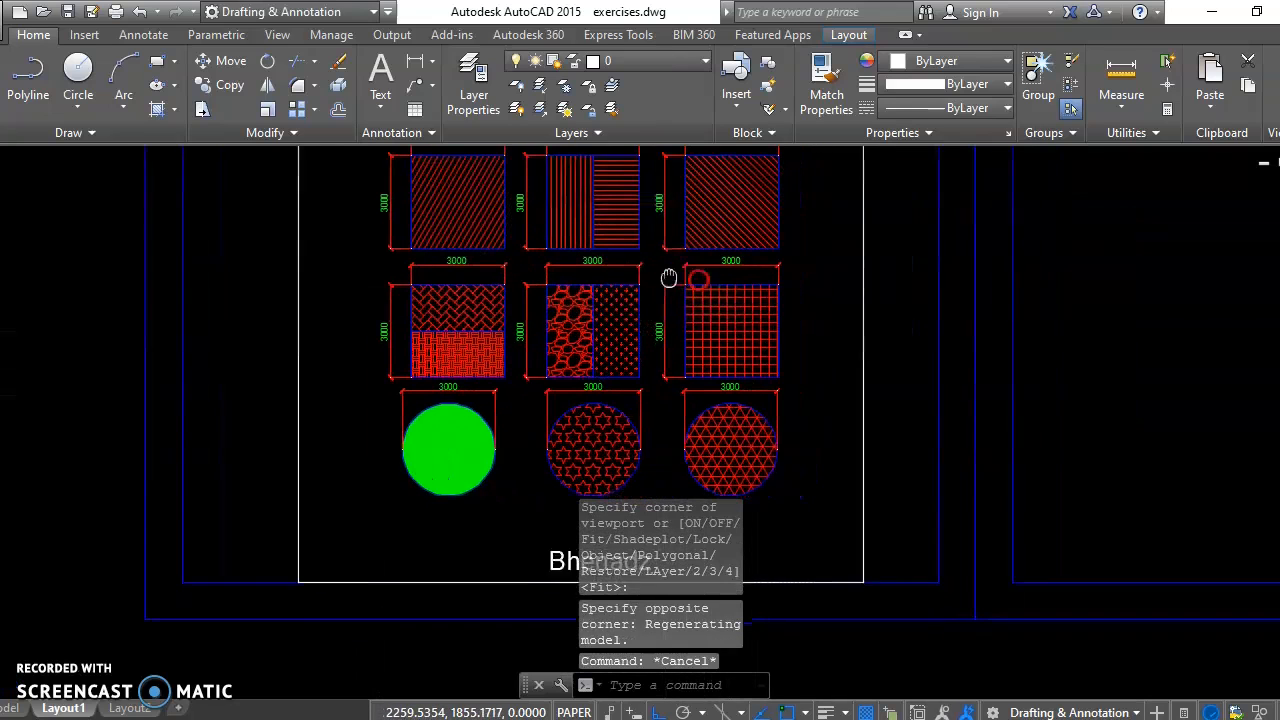
middle_click_drag(679, 297, 651, 311)
double_click(692, 300)
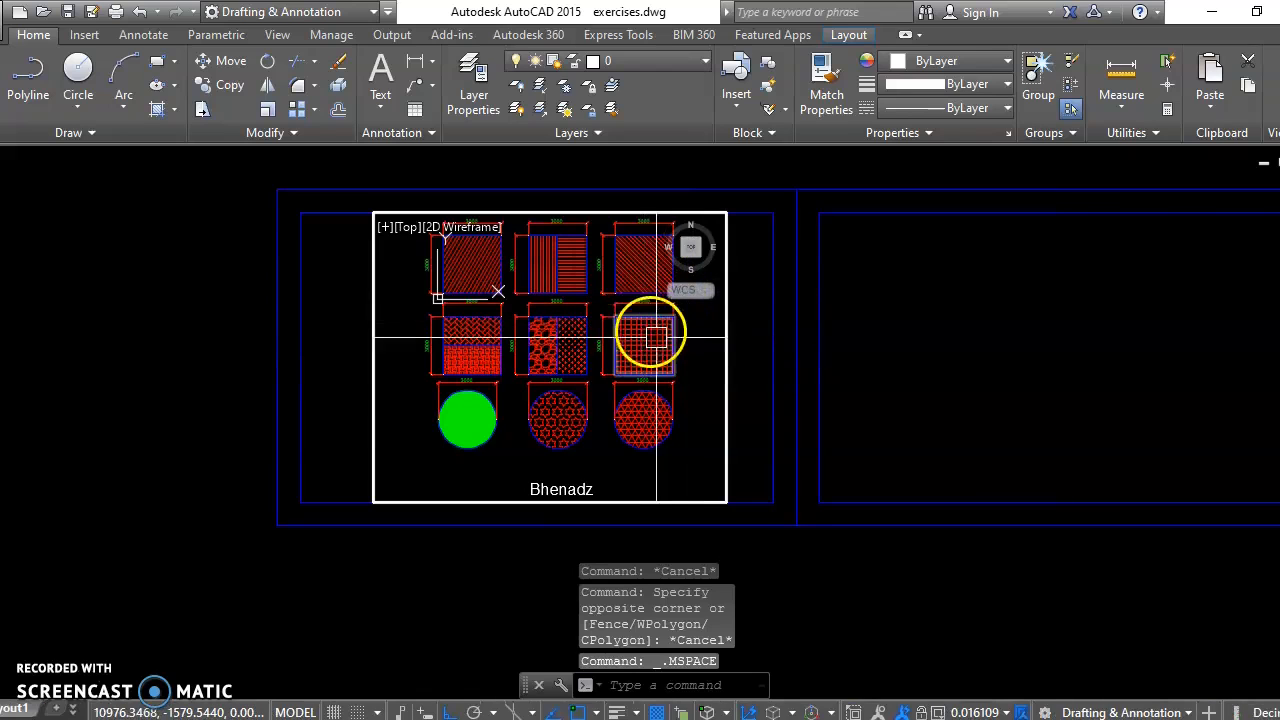
left_click(991, 711)
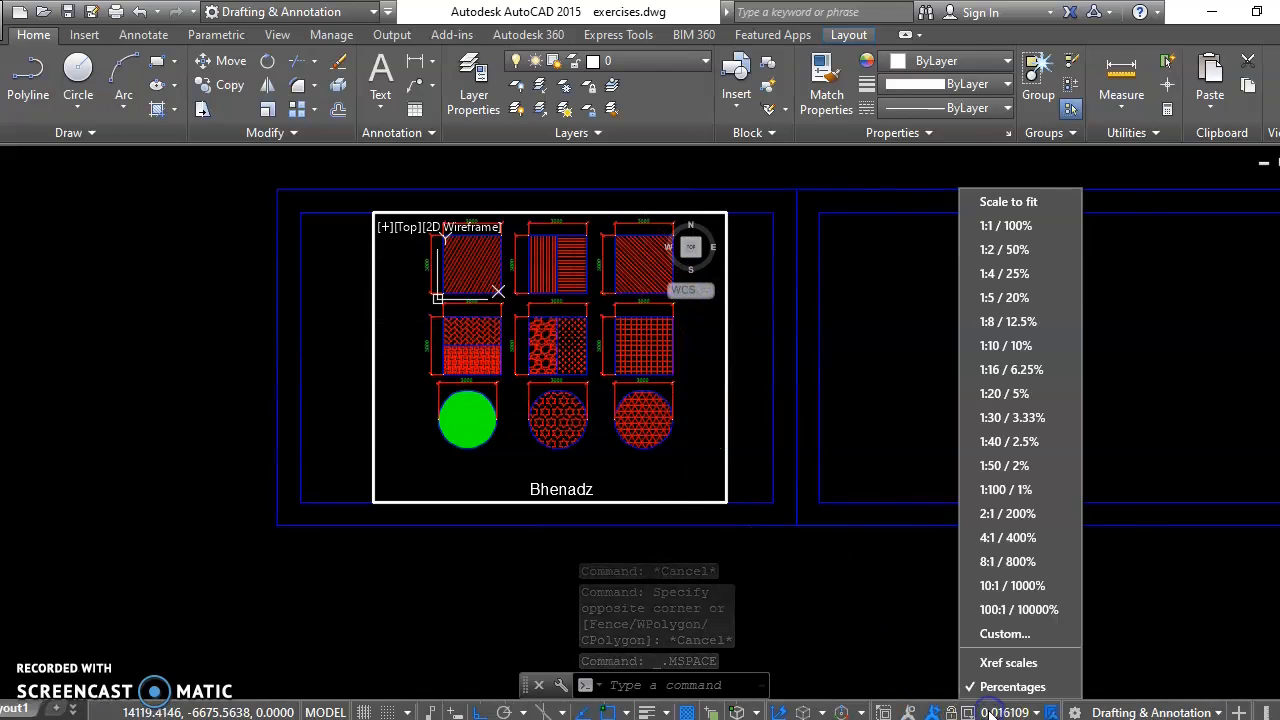
left_click(1013, 490)
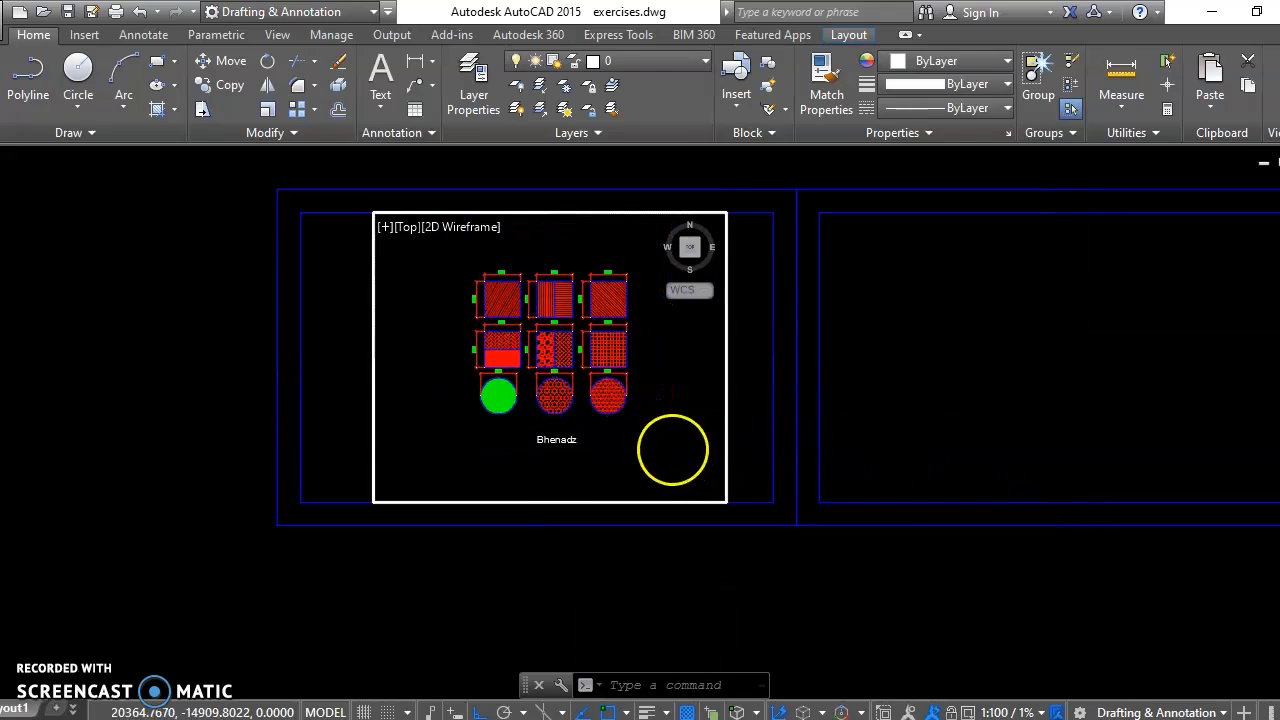
double_click(583, 567)
- Stretch the viewport's edges inward on all sides to frame only the nine hatched shapes, cropping out the text beneath them
left_click(735, 323)
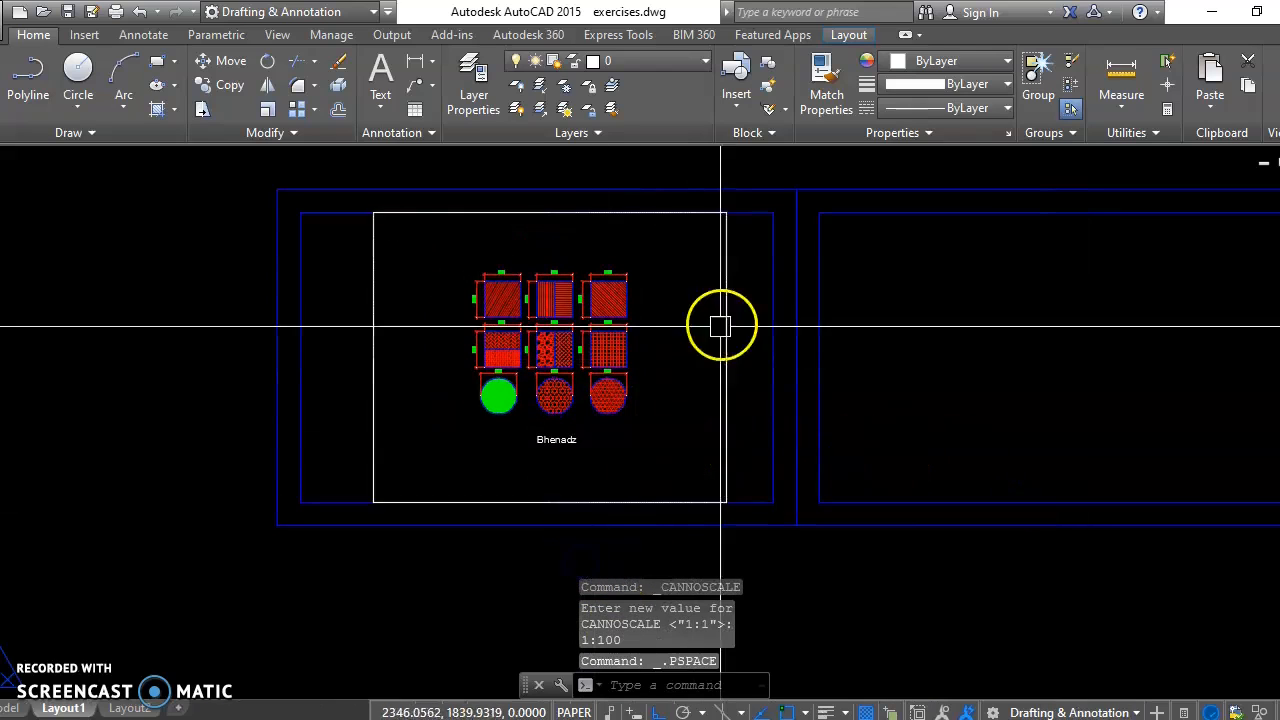
left_click(726, 212)
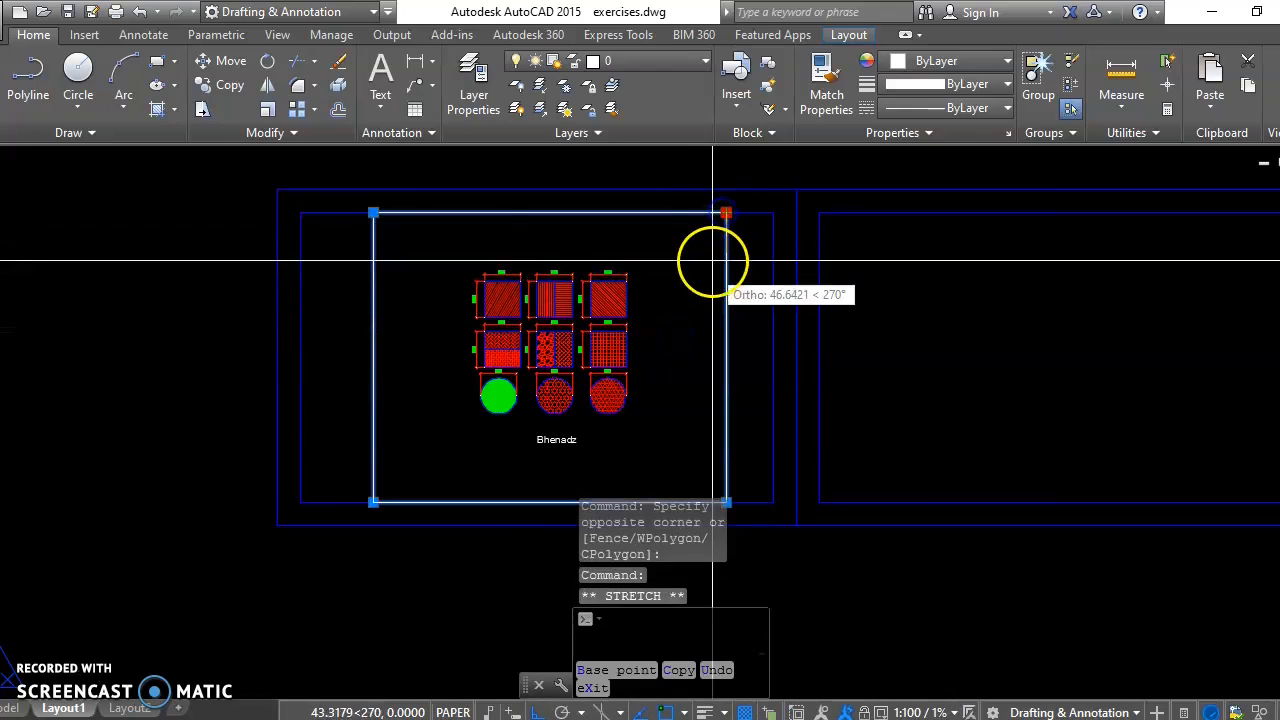
left_click(718, 257)
left_click(726, 256)
left_click(657, 267)
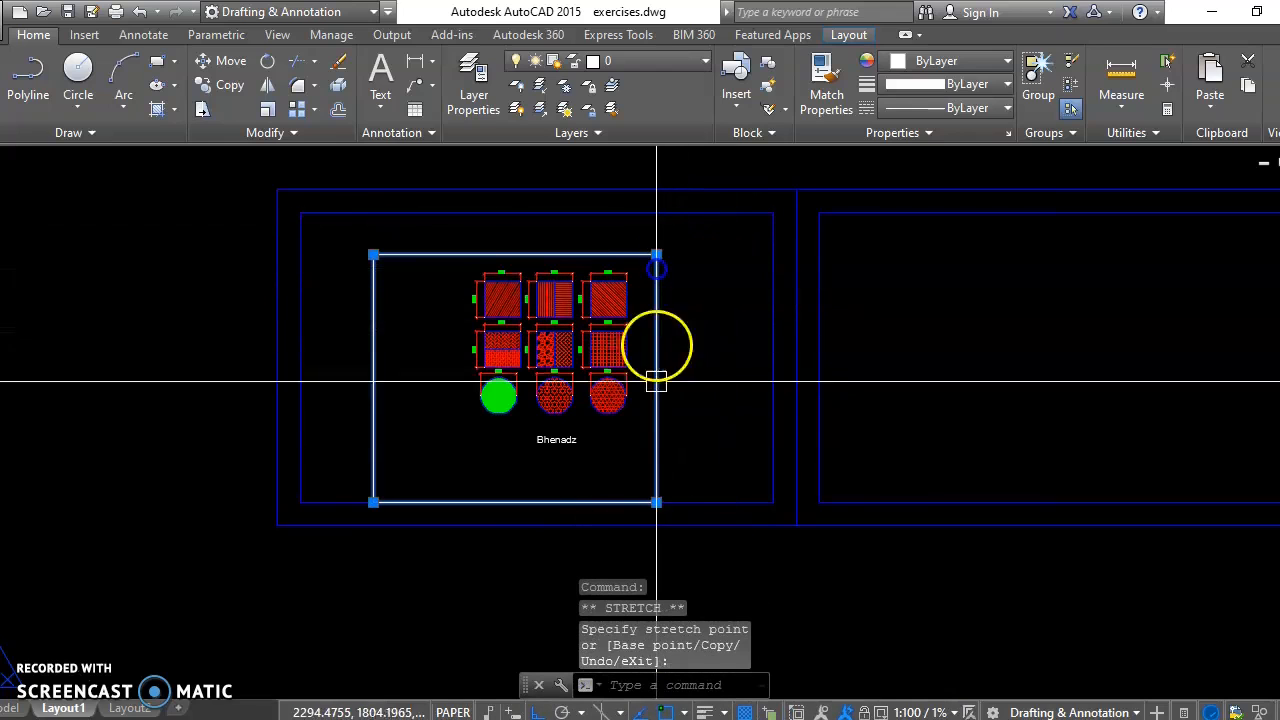
scroll(657, 440, "up", 2)
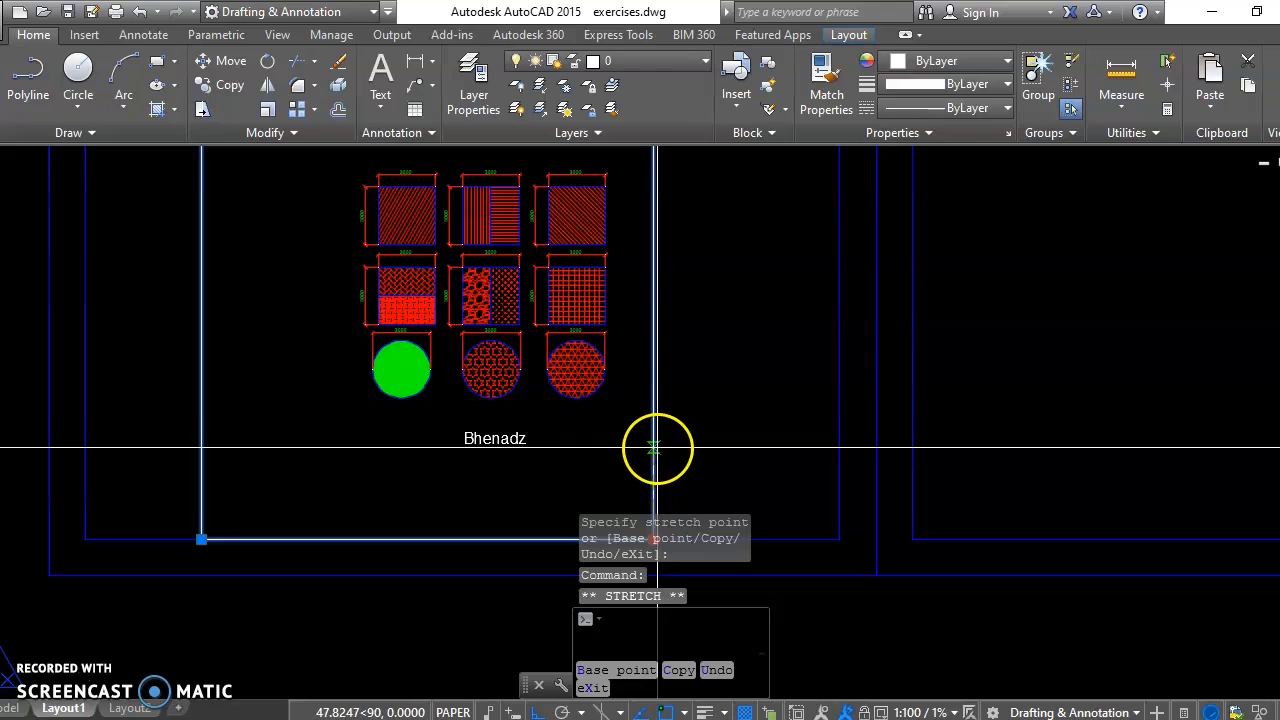
left_click(666, 406)
middle_click_drag(418, 470, 646, 489)
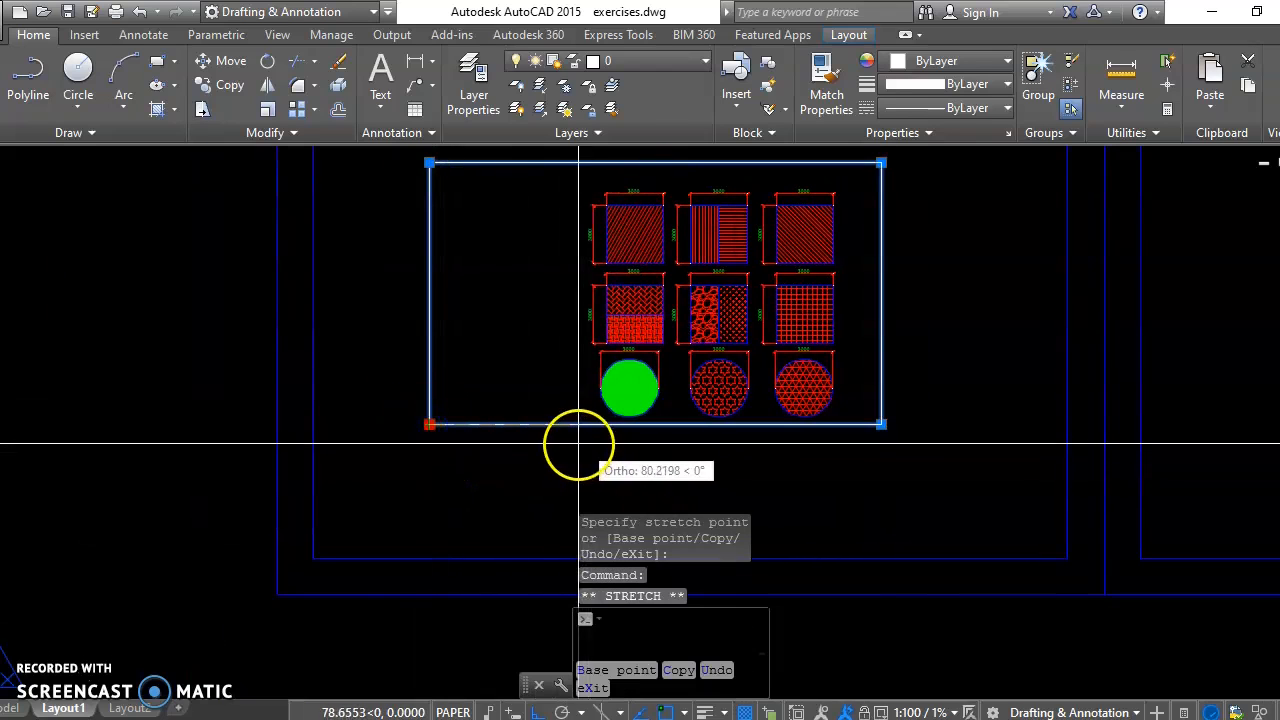
left_click(571, 440)
middle_click_drag(817, 291, 752, 322)
key("Escape")
key("Escape")
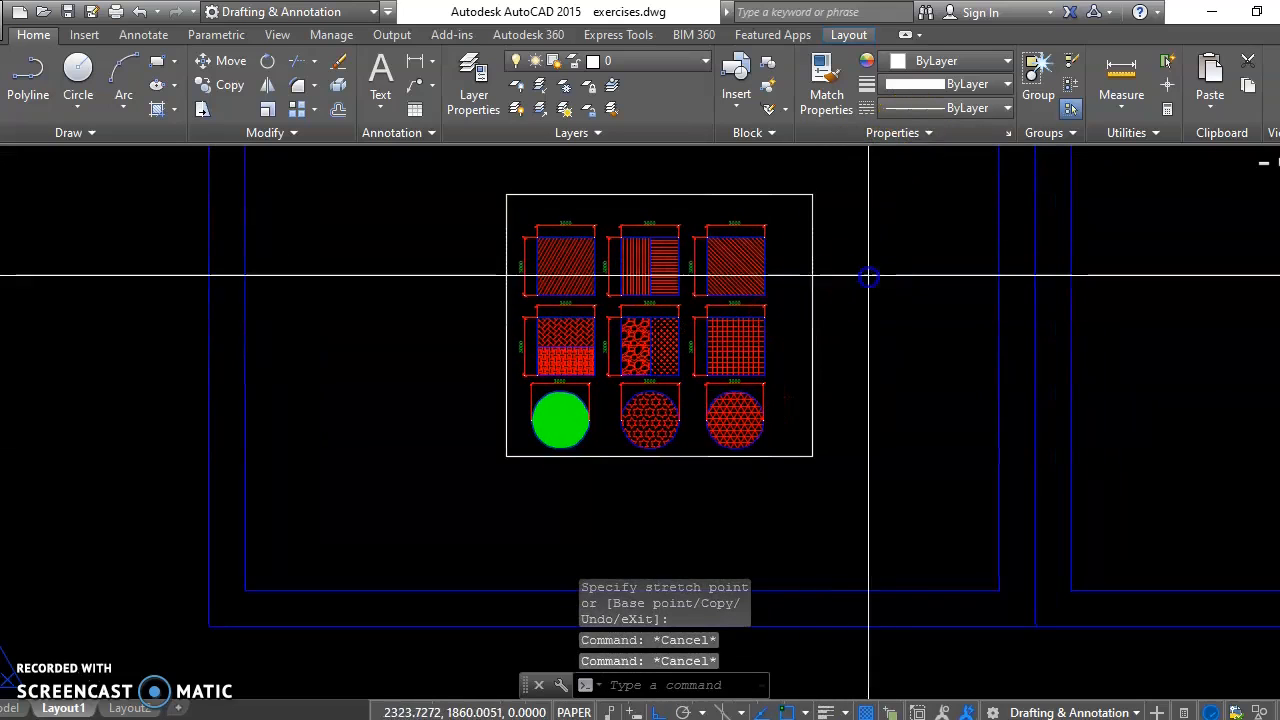
- Lock the display of the viewport framing the hatched shapes
left_click(869, 277)
left_click(793, 273)
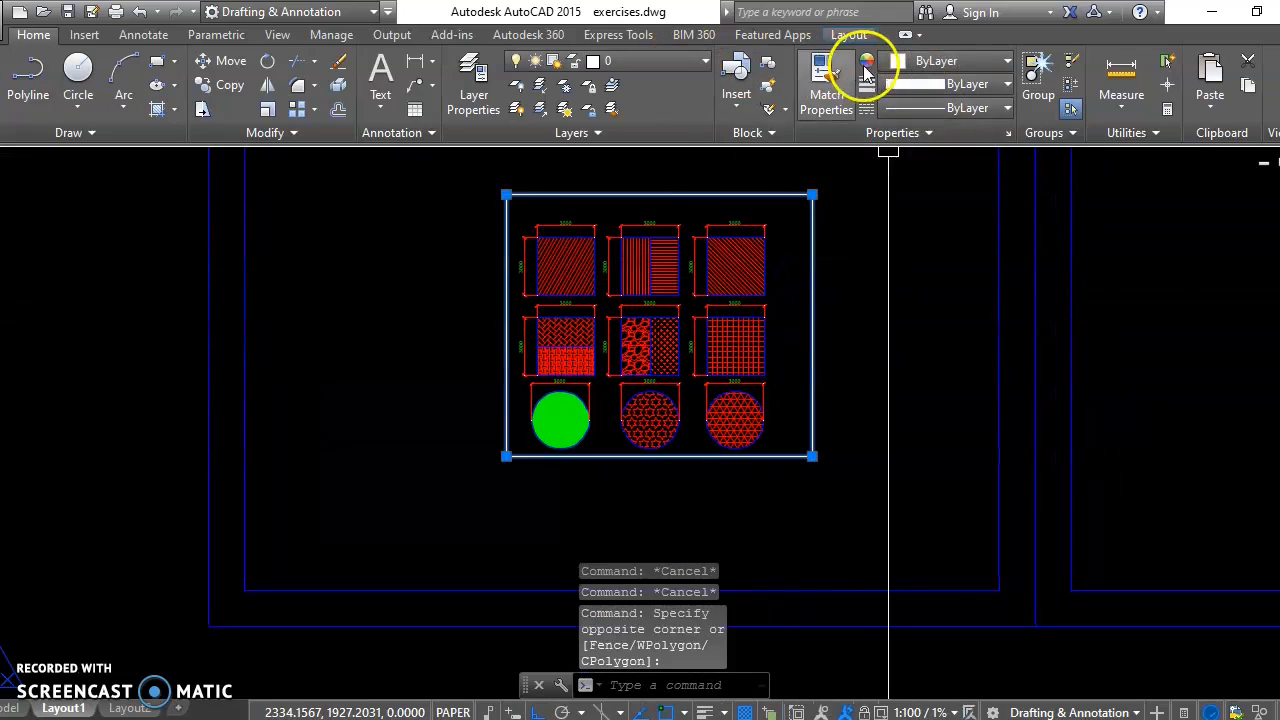
left_click(931, 62)
left_click(792, 240)
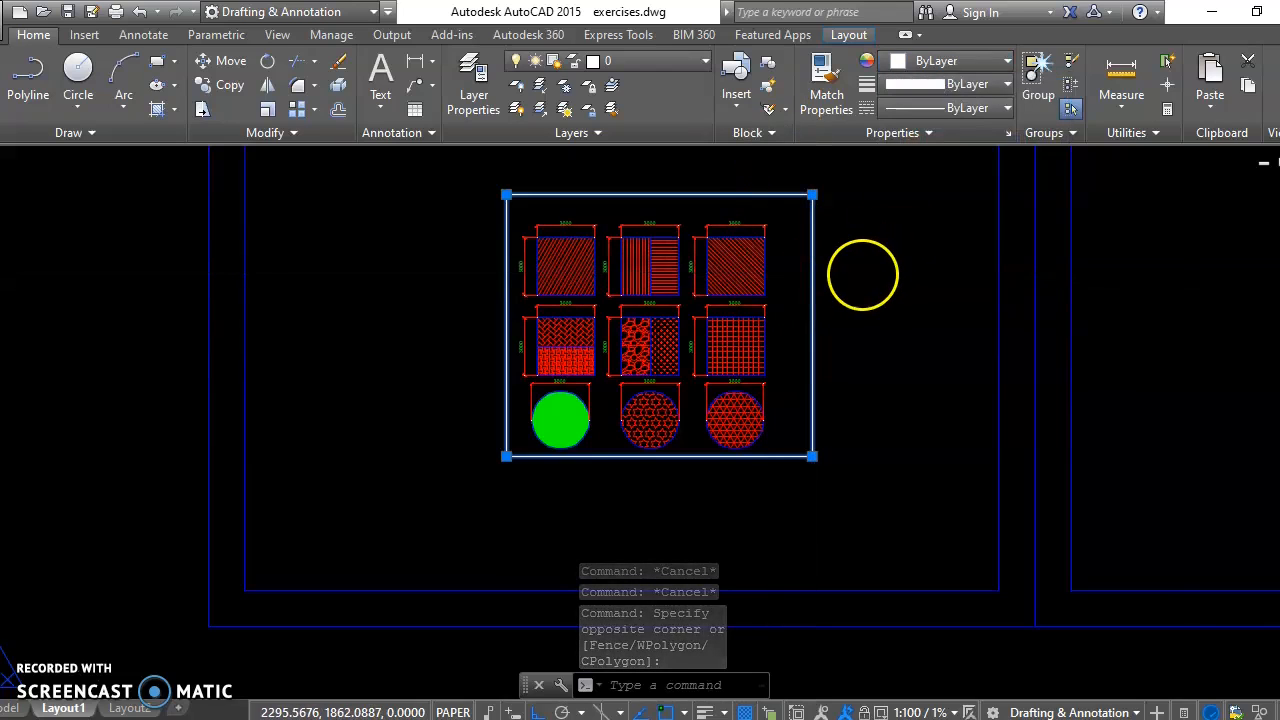
right_click(862, 275)
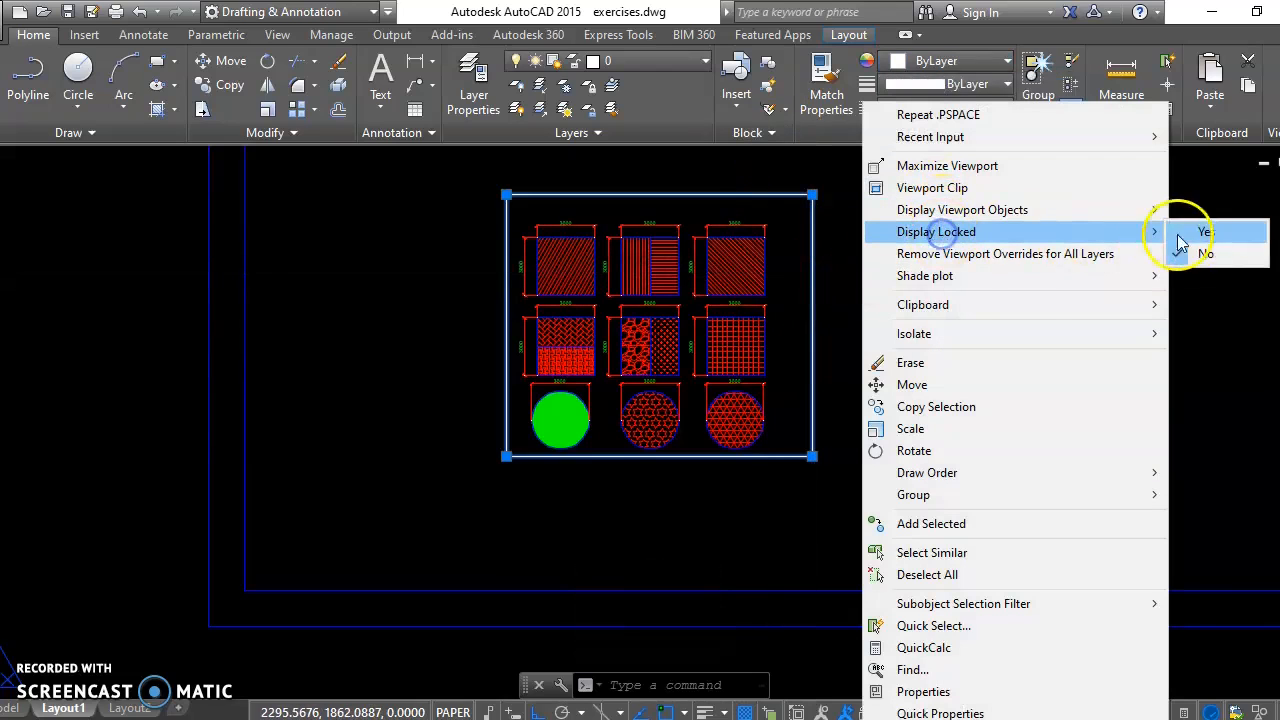
left_click(1203, 232)
key("Escape")
key("Escape")
- Activate the locked viewport and zoom in and out to check how its view and scale behave
middle_click_drag(837, 274, 714, 294)
scroll(743, 309, "down", 2)
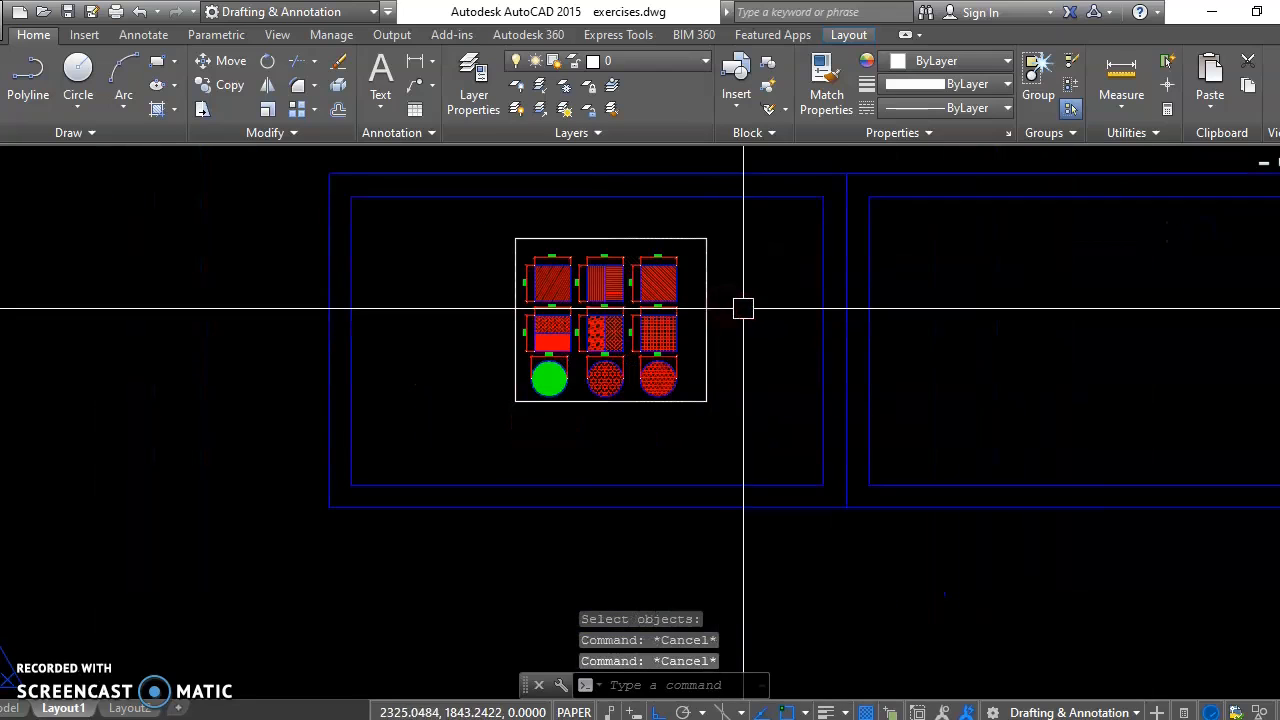
left_click(743, 309)
left_click(651, 377)
key("Escape")
key("Escape")
scroll(699, 344, "up", 2)
double_click(696, 338)
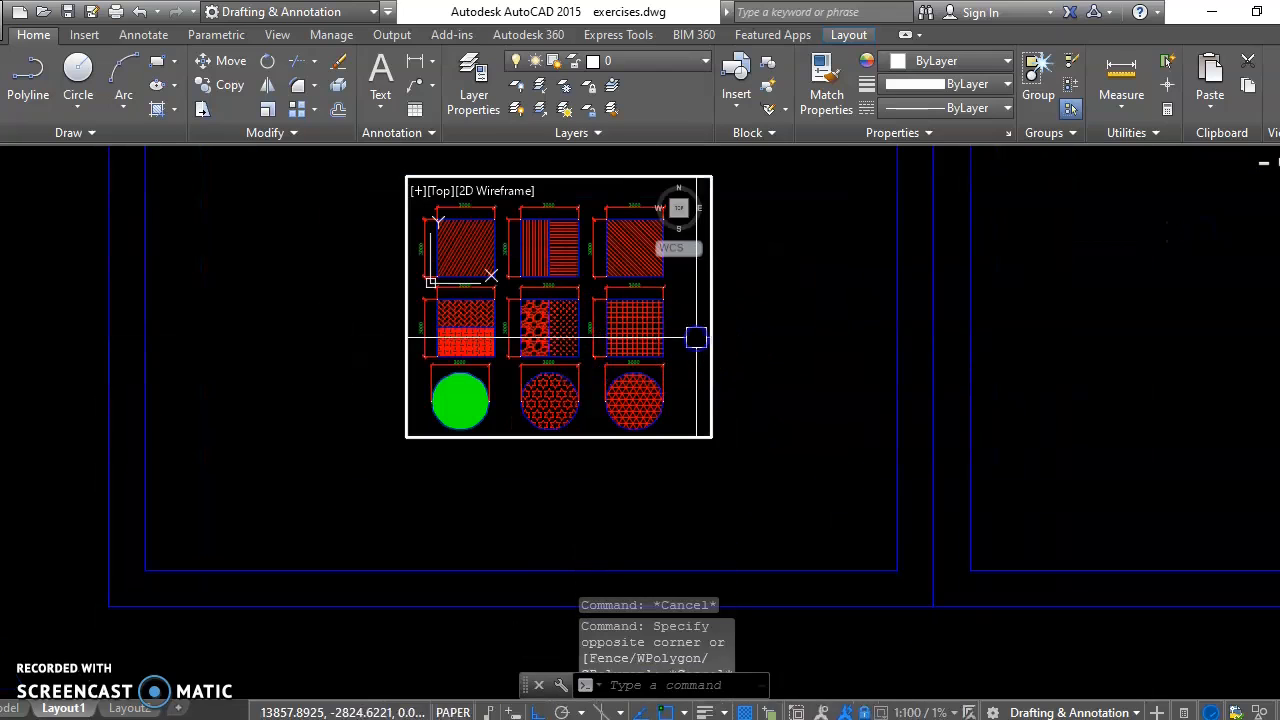
scroll(600, 277, "up", 3)
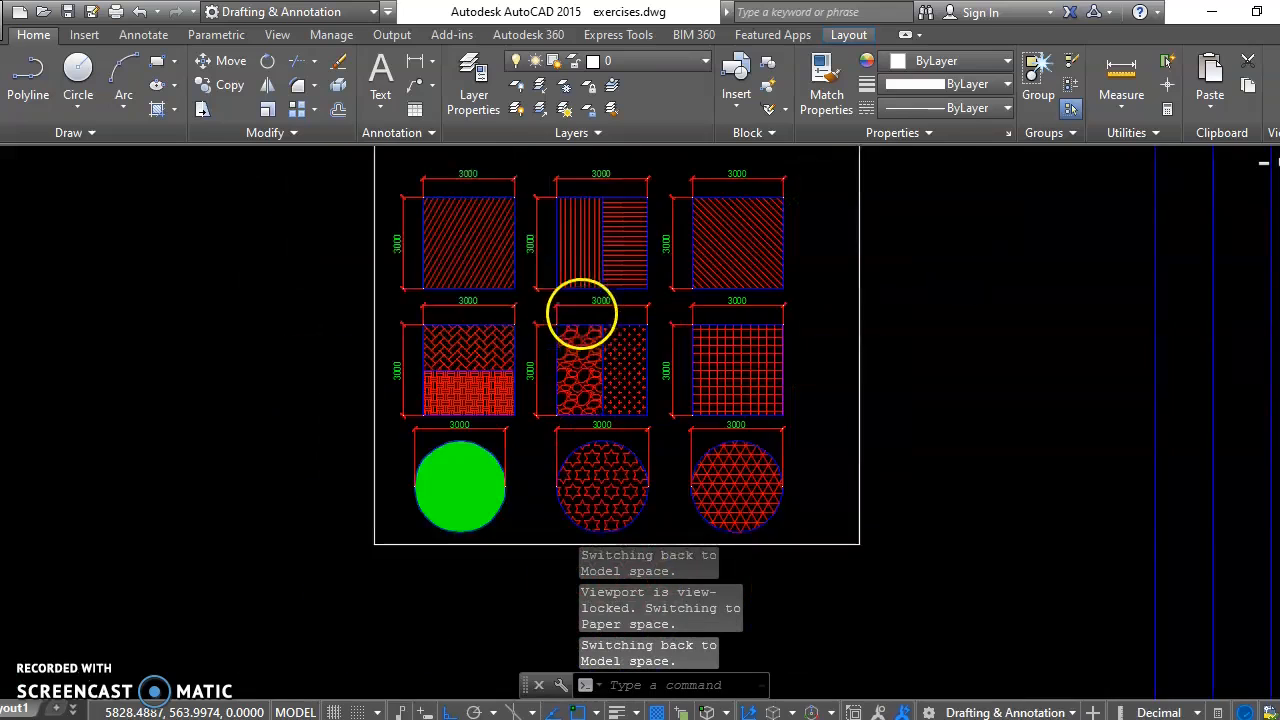
scroll(582, 313, "down", 5)
scroll(712, 309, "up", 4)
double_click(819, 291)
double_click(743, 334)
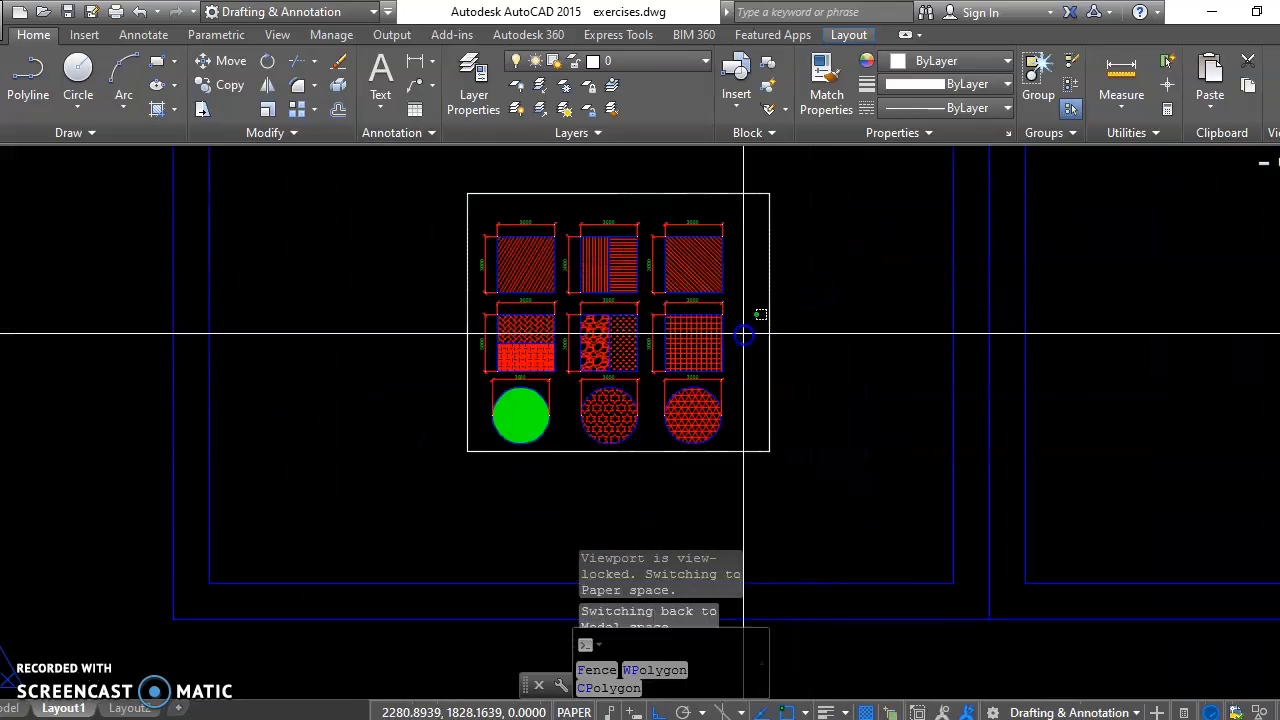
- Return to paper space from the active locked viewport, with both sheet borders in view
double_click(836, 352)
scroll(701, 403, "down", 2)
middle_click_drag(858, 391, 689, 402)
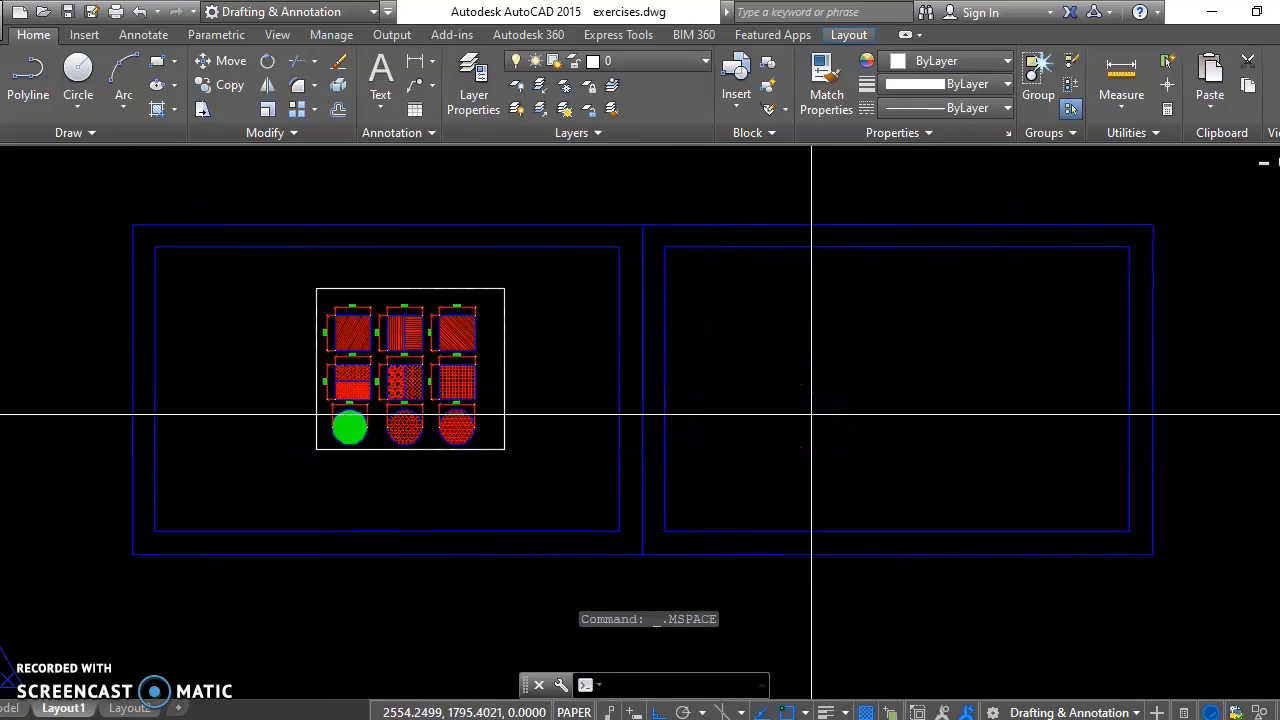
type("mv")
key("Return")
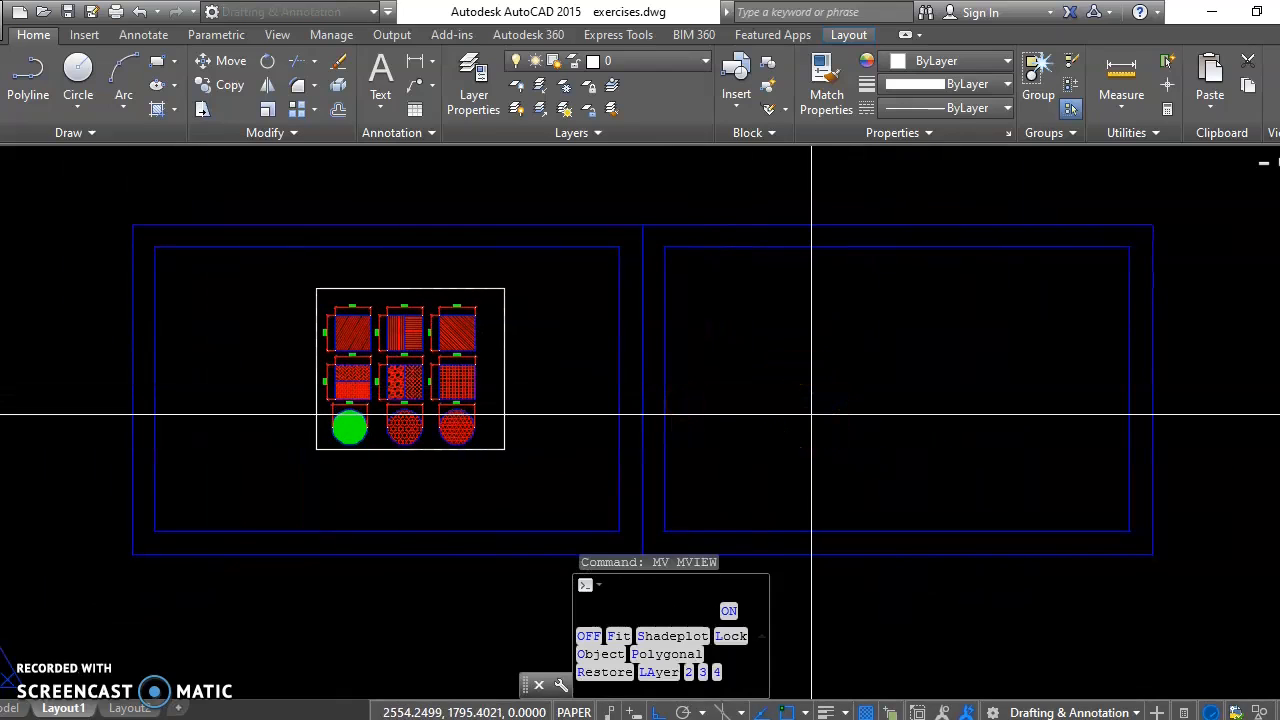
left_click(715, 246)
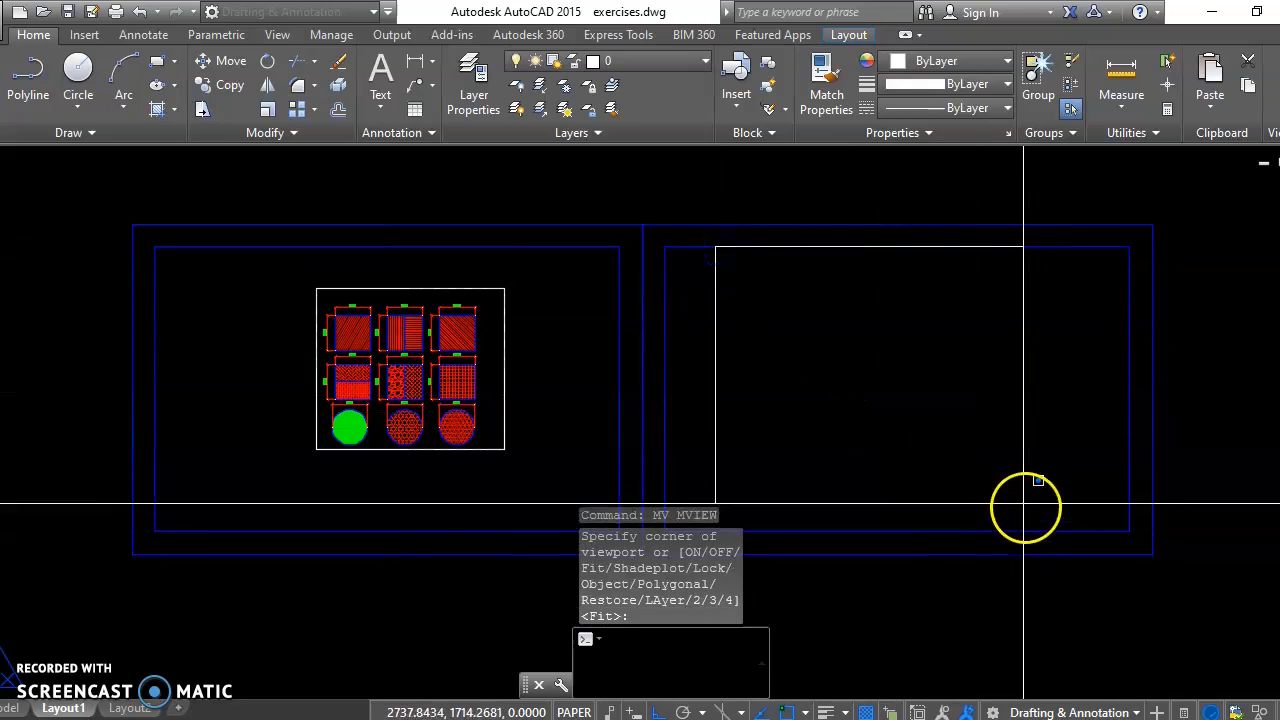
key("Escape")
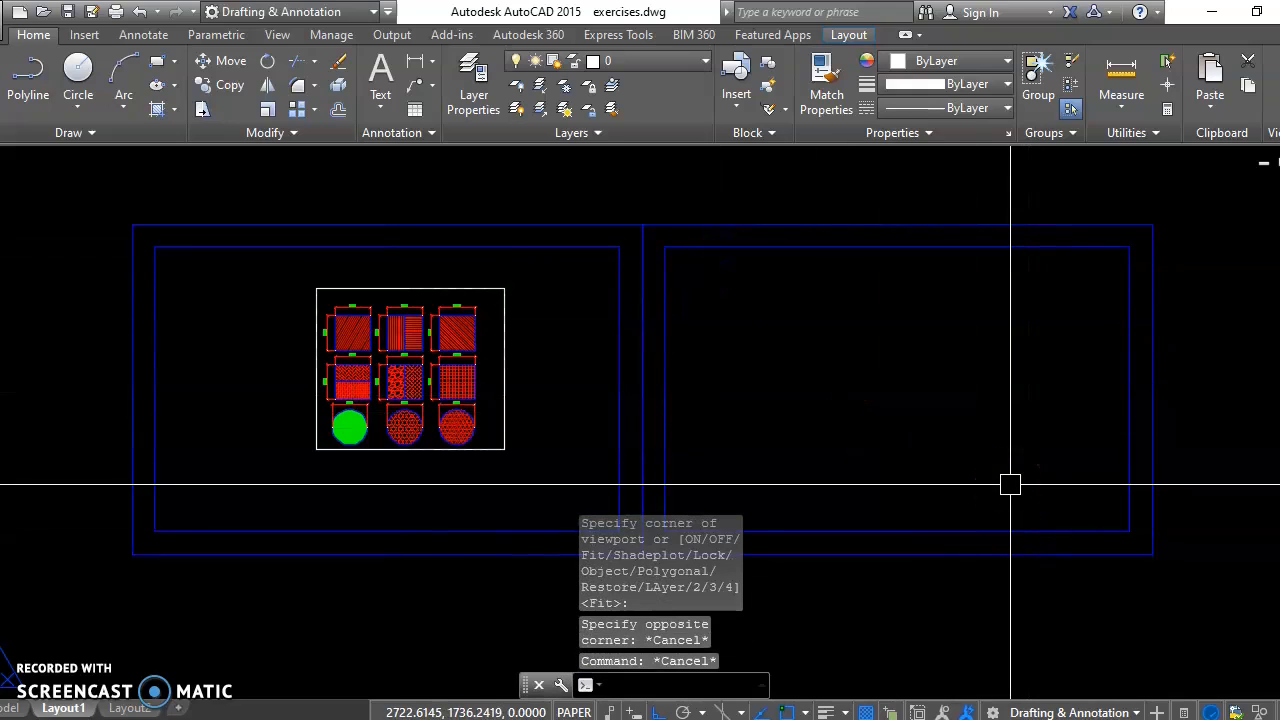
- Create a rectangular viewport in the second sheet, spanning the full height of its inner border
key("Return")
left_click(739, 246)
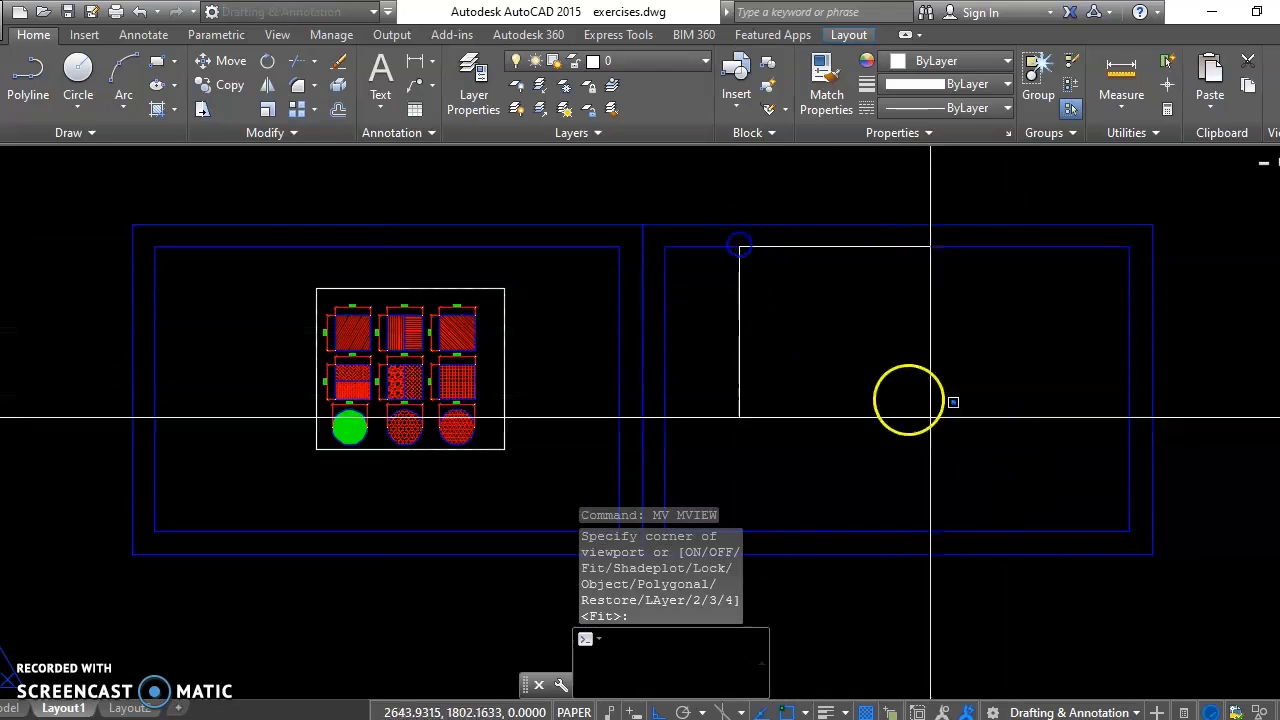
left_click(1046, 531)
key("Escape")
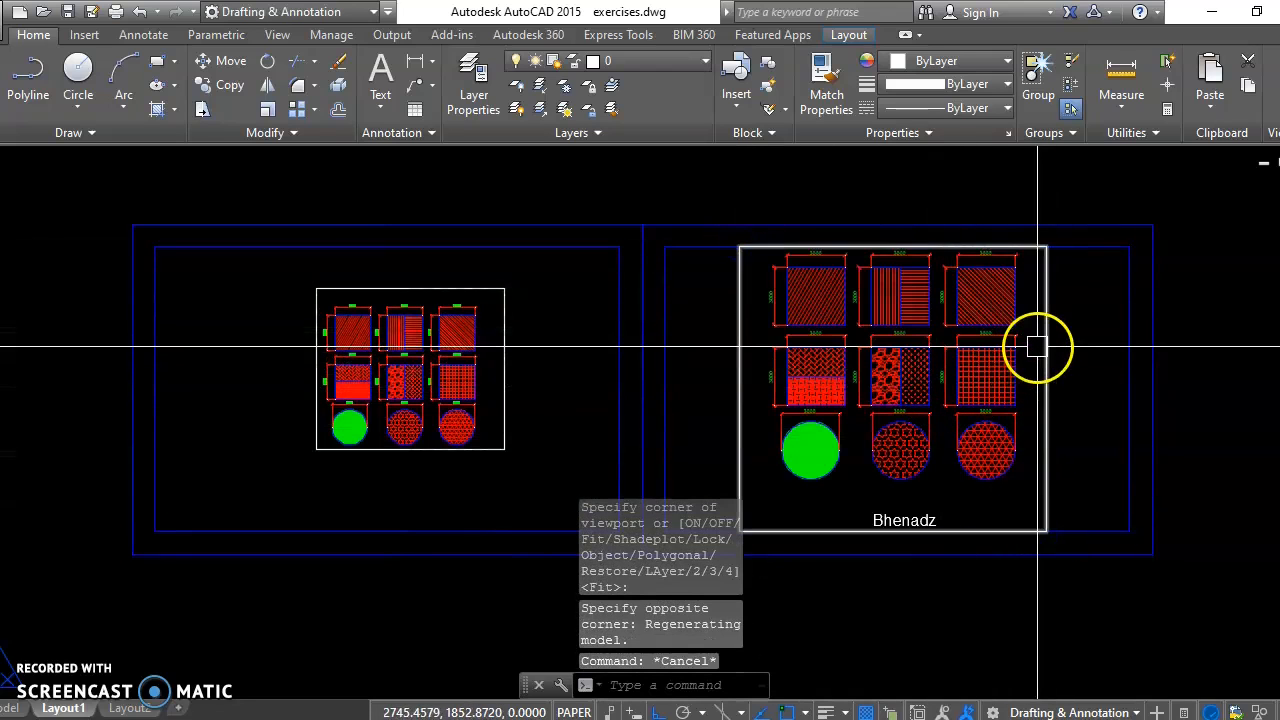
- Activate the second sheet's viewport, set its scale to 1:50, and return to paper space
double_click(1029, 341)
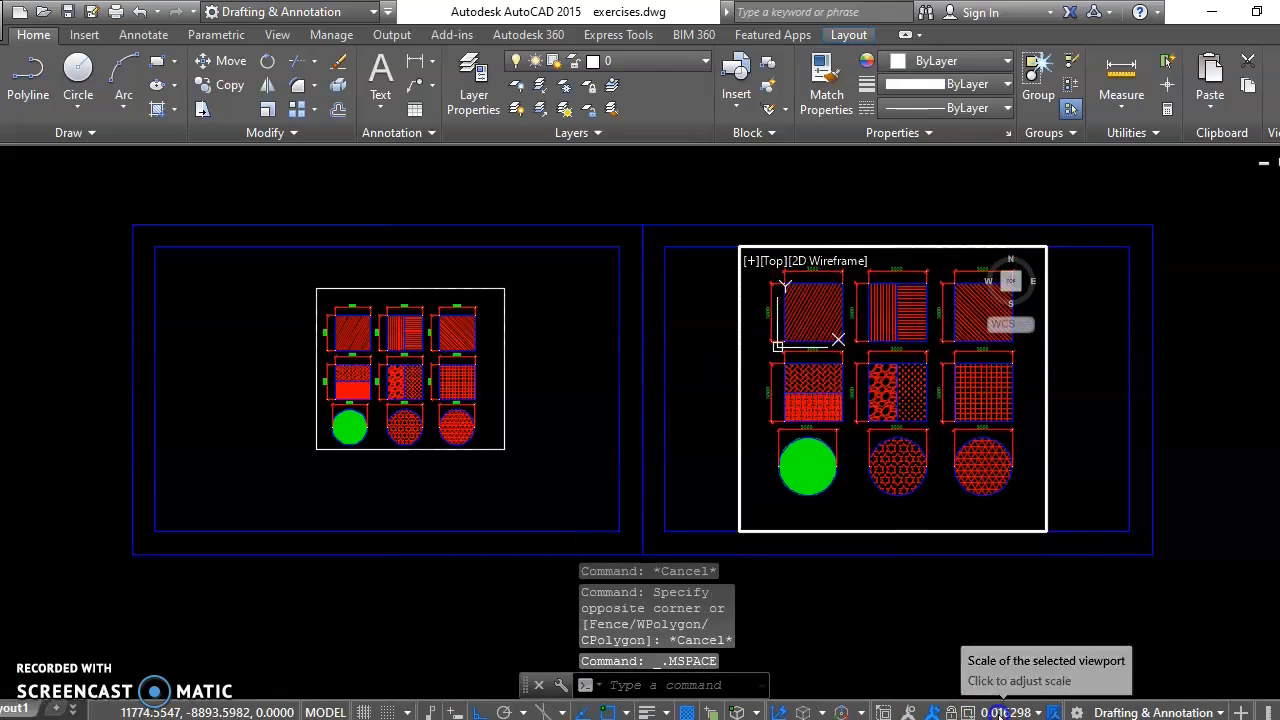
left_click(999, 712)
left_click(1024, 467)
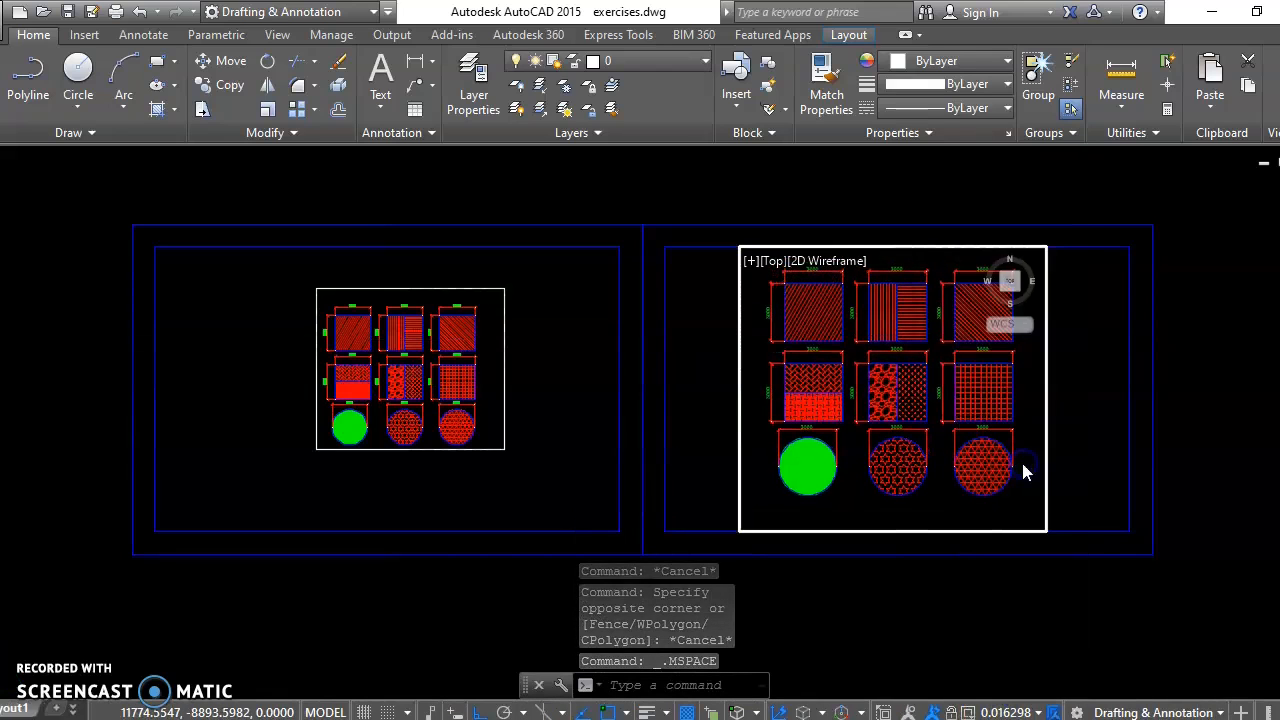
middle_click_drag(950, 388, 949, 393)
key("Escape")
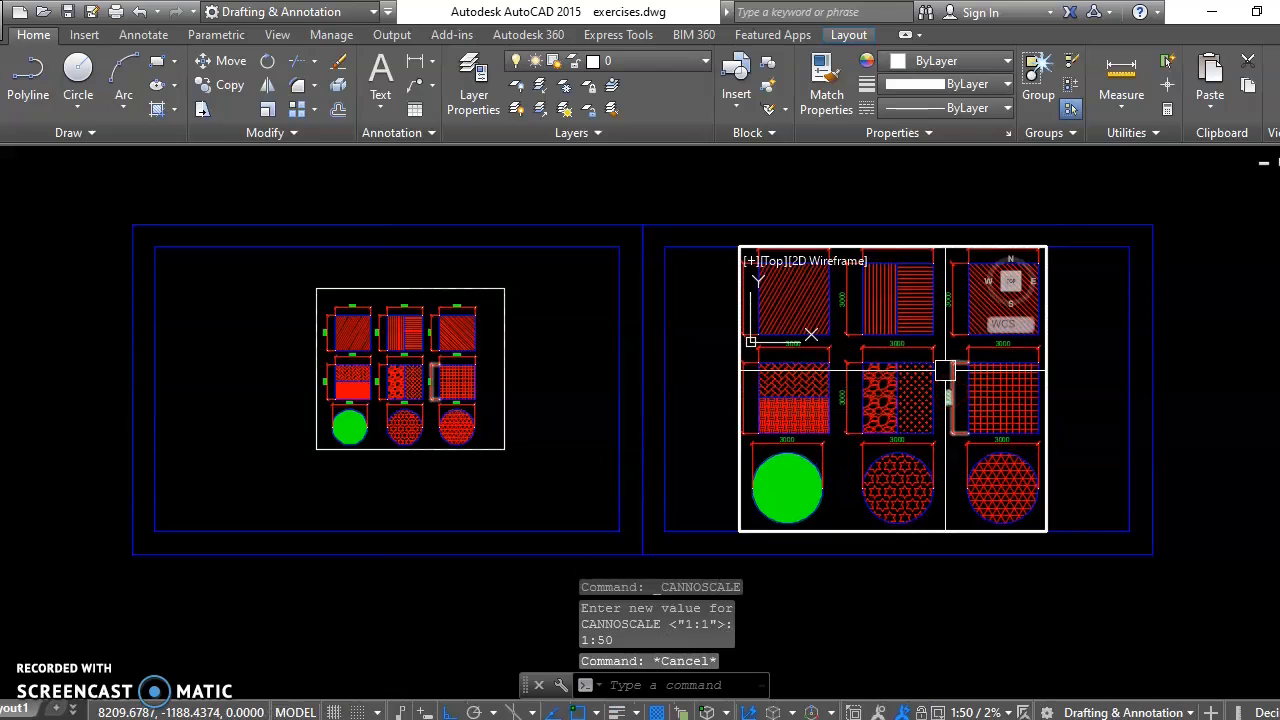
type("ps")
key("Return")
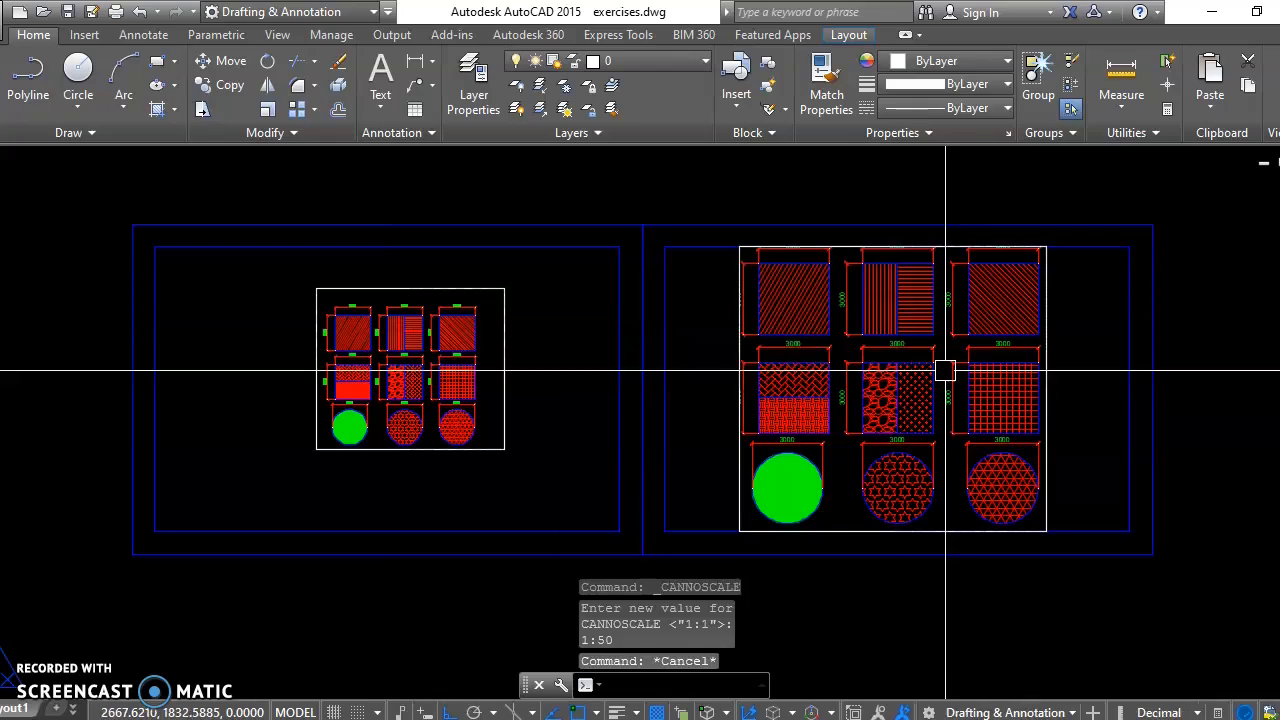
key("Escape")
scroll(914, 272, "down", 1)
scroll(966, 246, "up", 3)
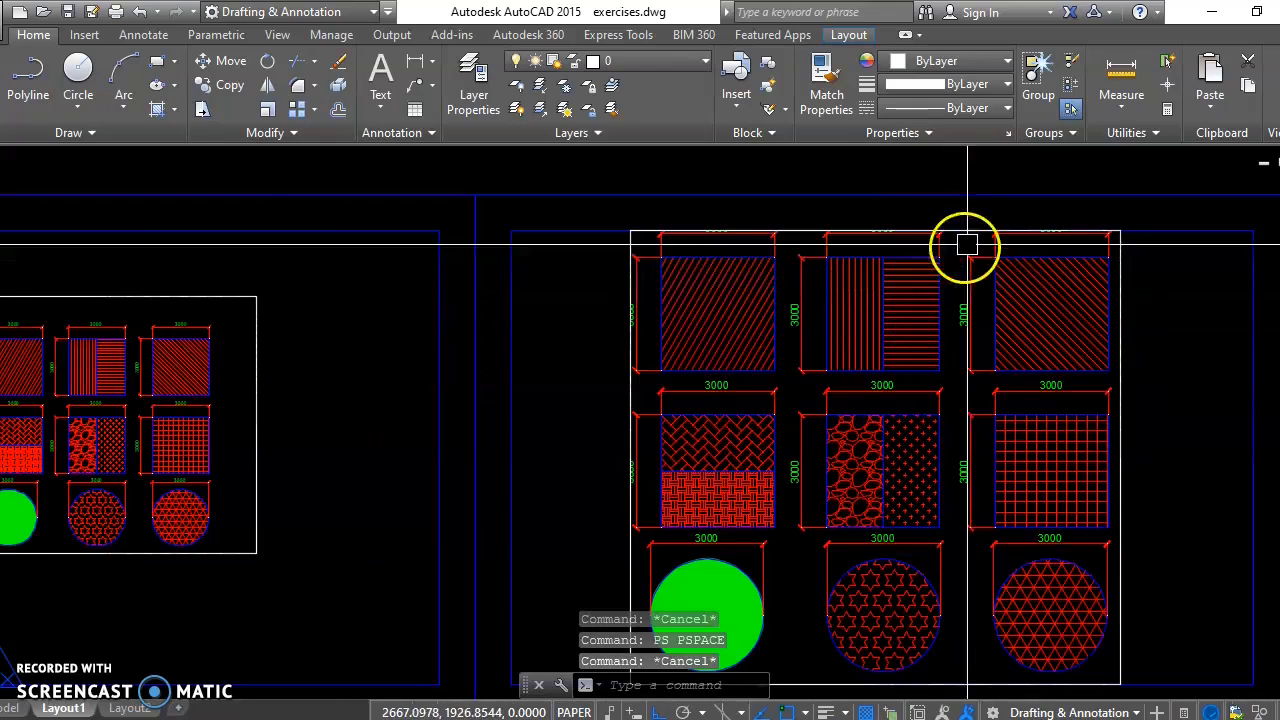
scroll(985, 271, "down", 4)
scroll(985, 271, "up", 6)
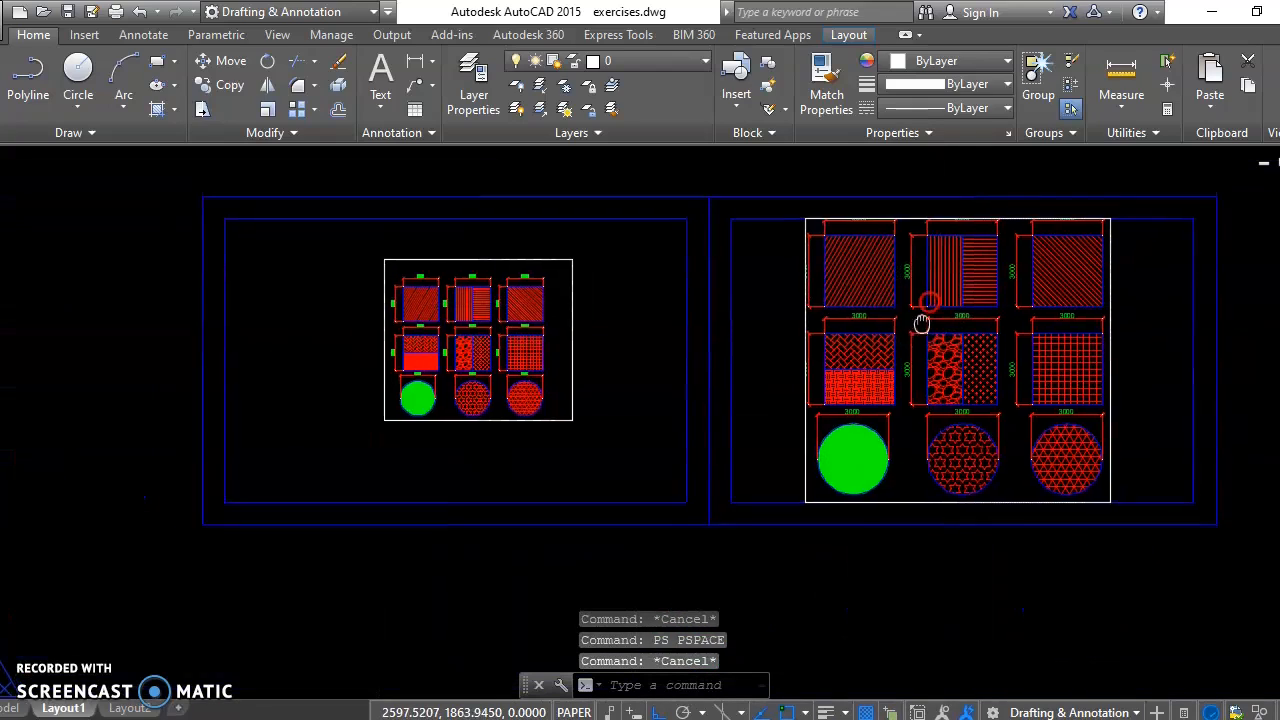
scroll(987, 295, "down", 6)
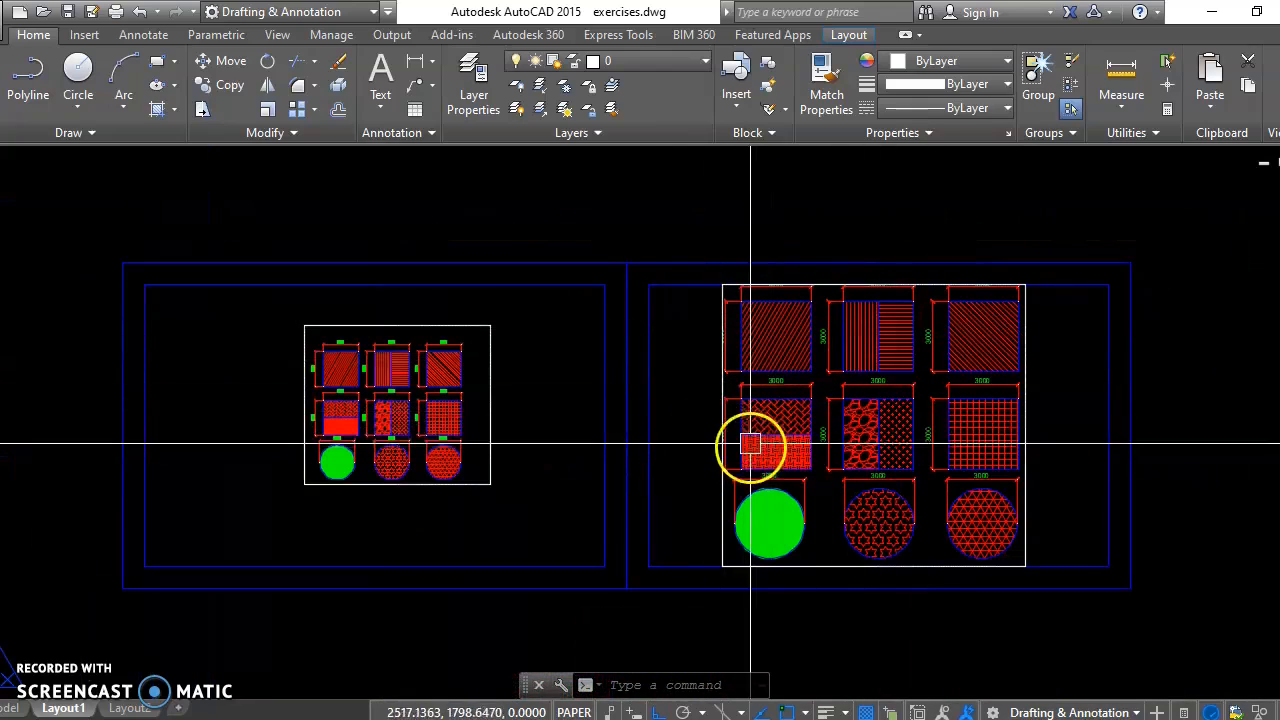
- Switch to model space and move the third column of hatched shapes with its dimensions about 352 units left
left_click(16, 712)
scroll(688, 272, "up", 3)
scroll(660, 318, "up", 1)
key("Escape")
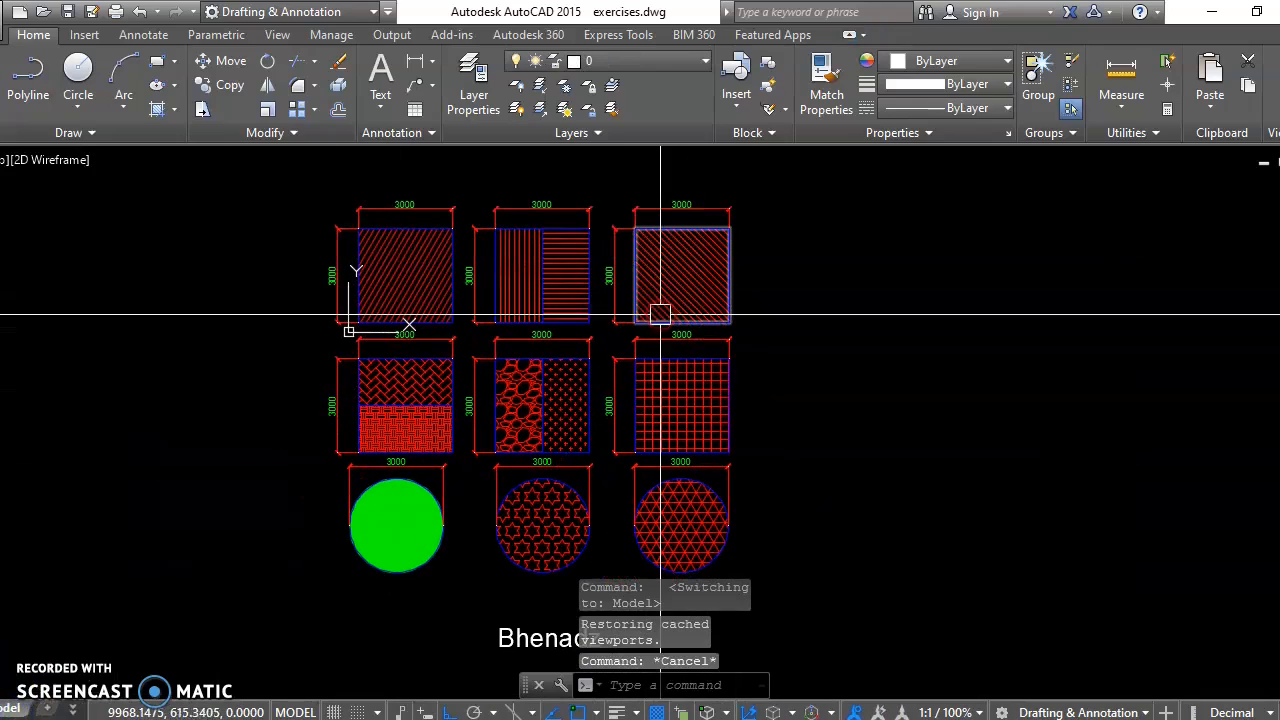
type("m")
key("Return")
left_click(769, 177)
left_click(617, 560)
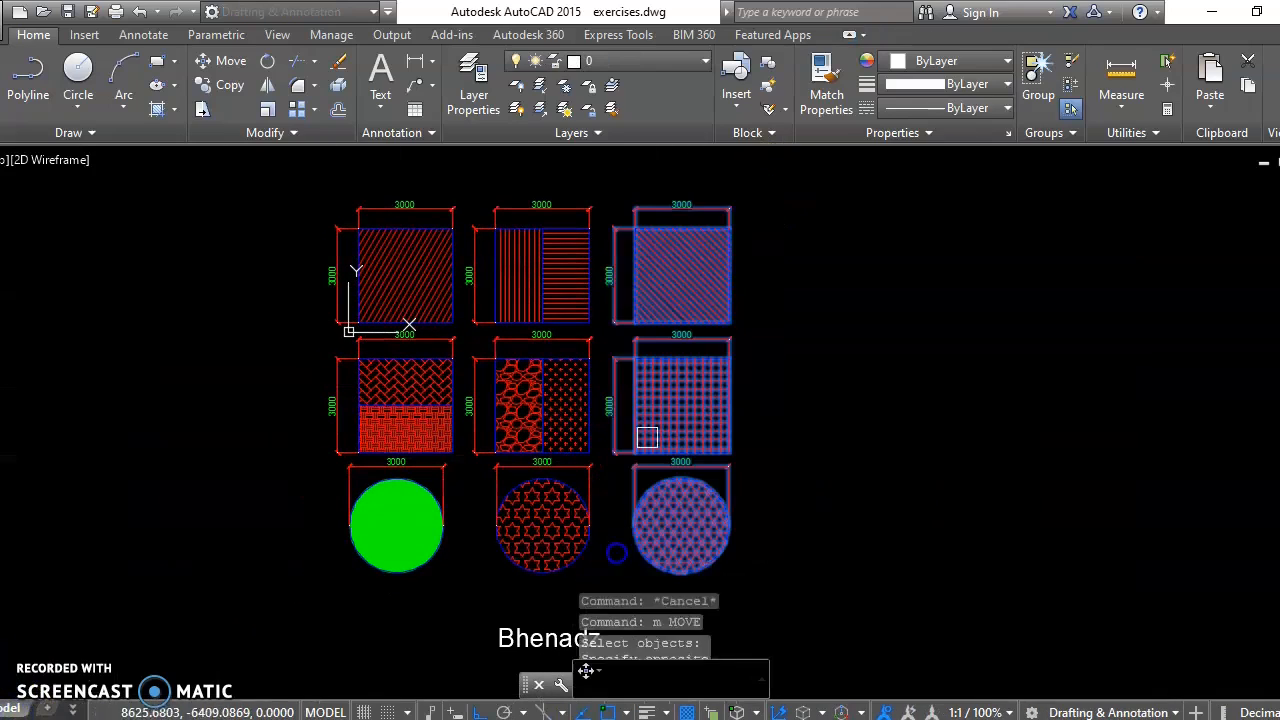
scroll(700, 195, "up", 3)
key("Return")
left_click(912, 291)
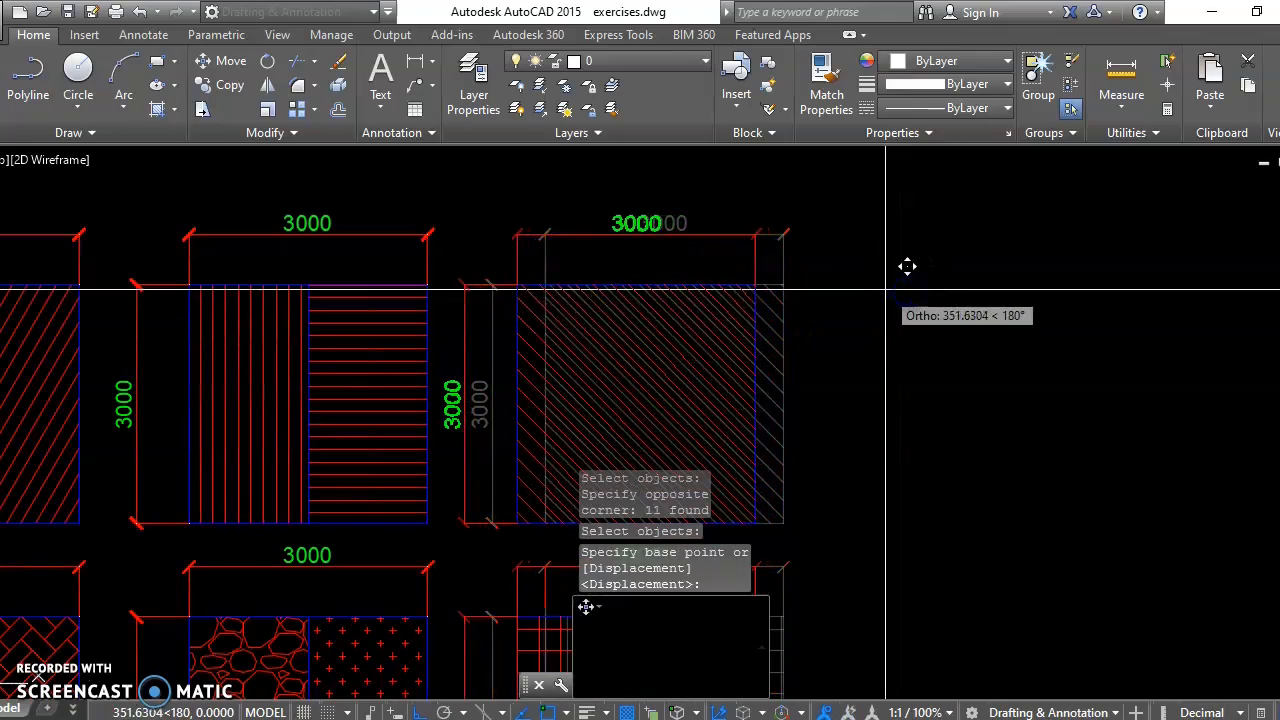
left_click(886, 288)
- Move the top row of three hatched squares with their dimensions about 161 units down
scroll(700, 311, "down", 2)
left_click(894, 209)
left_click(309, 334)
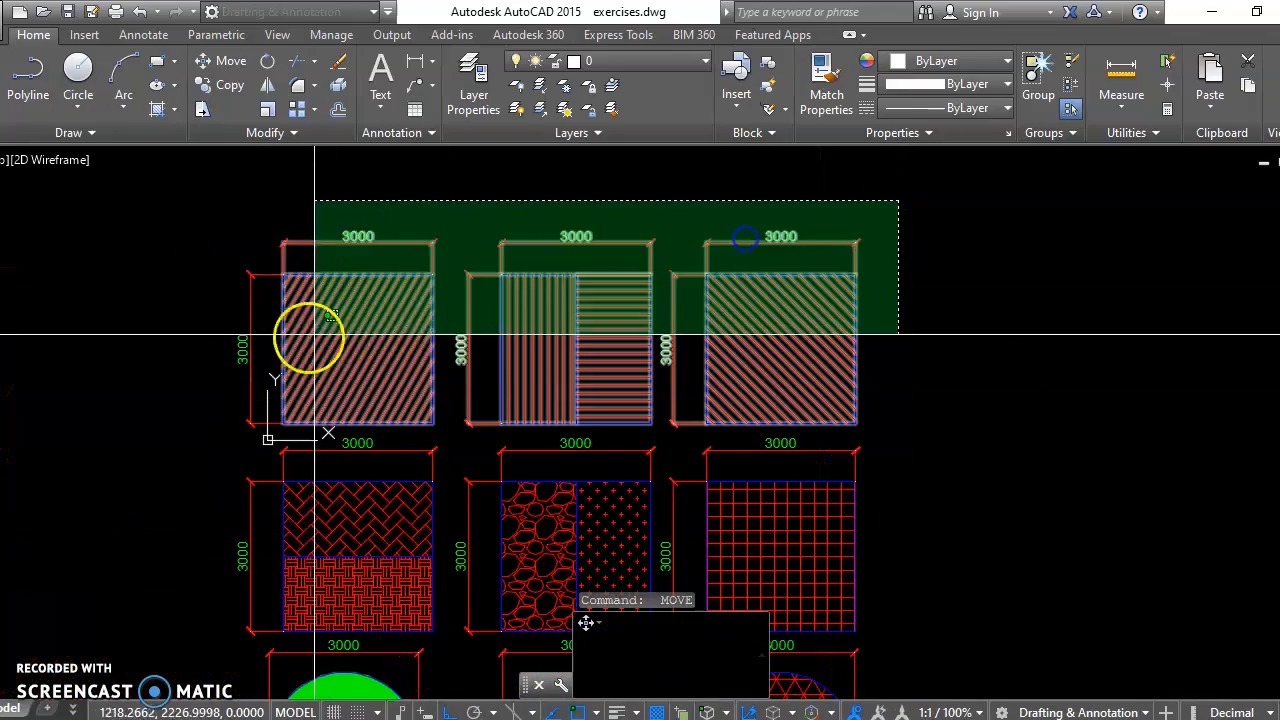
type("m")
key("Return")
left_click(1020, 240)
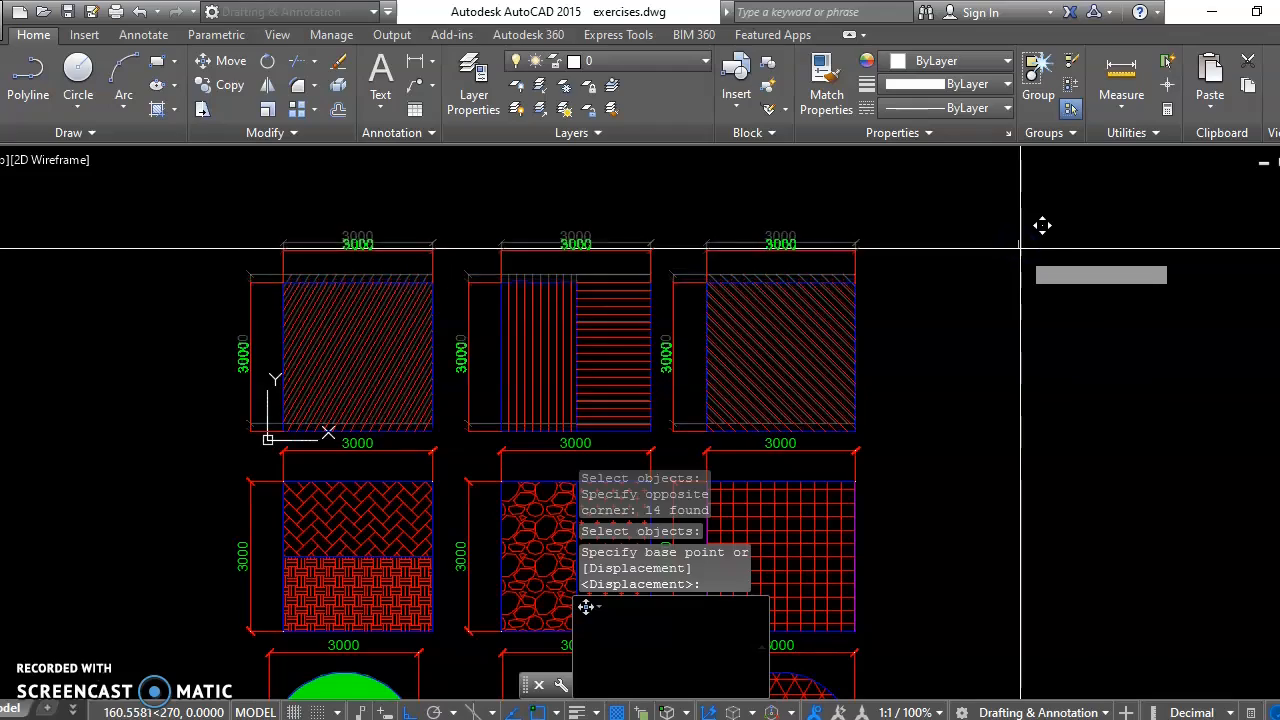
left_click(1020, 248)
- Move the second and third columns of hatched shapes, including all their dimensions, slightly left toward the first column
middle_click_drag(873, 295, 889, 72)
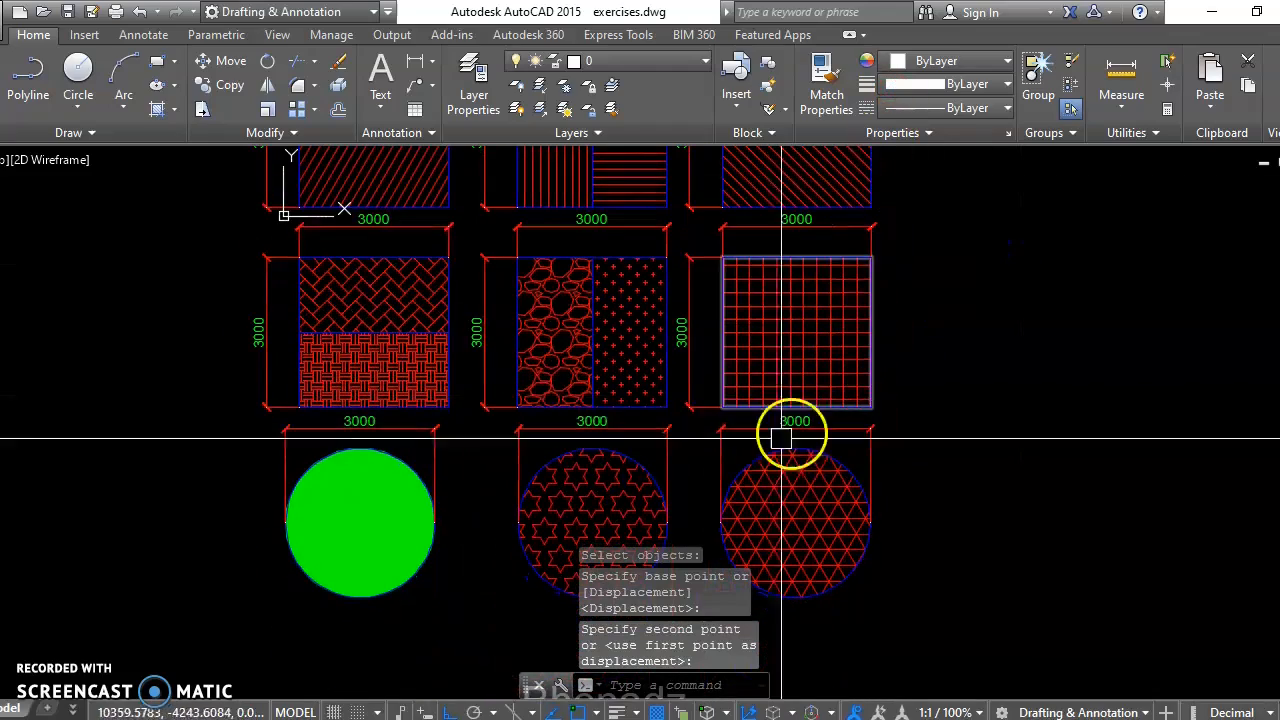
scroll(698, 381, "down", 2)
key("Return")
left_click(834, 530)
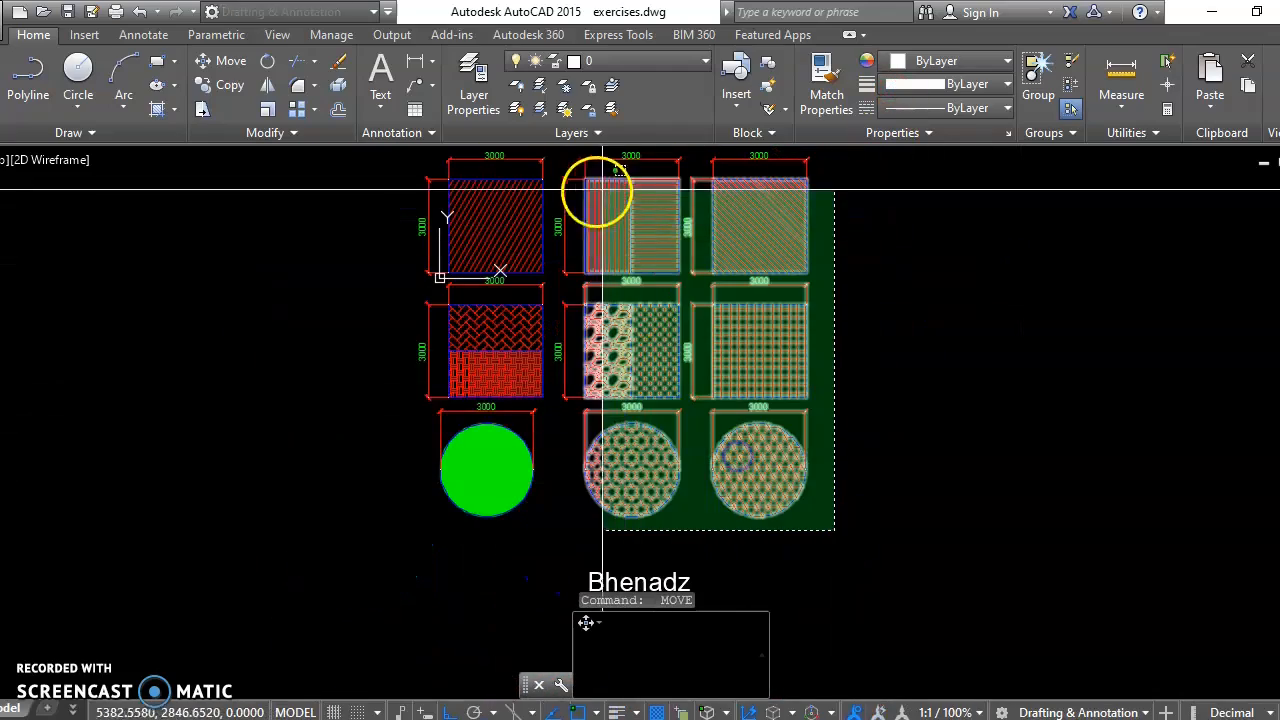
left_click(561, 186)
scroll(620, 200, "down", 2)
left_click(615, 222)
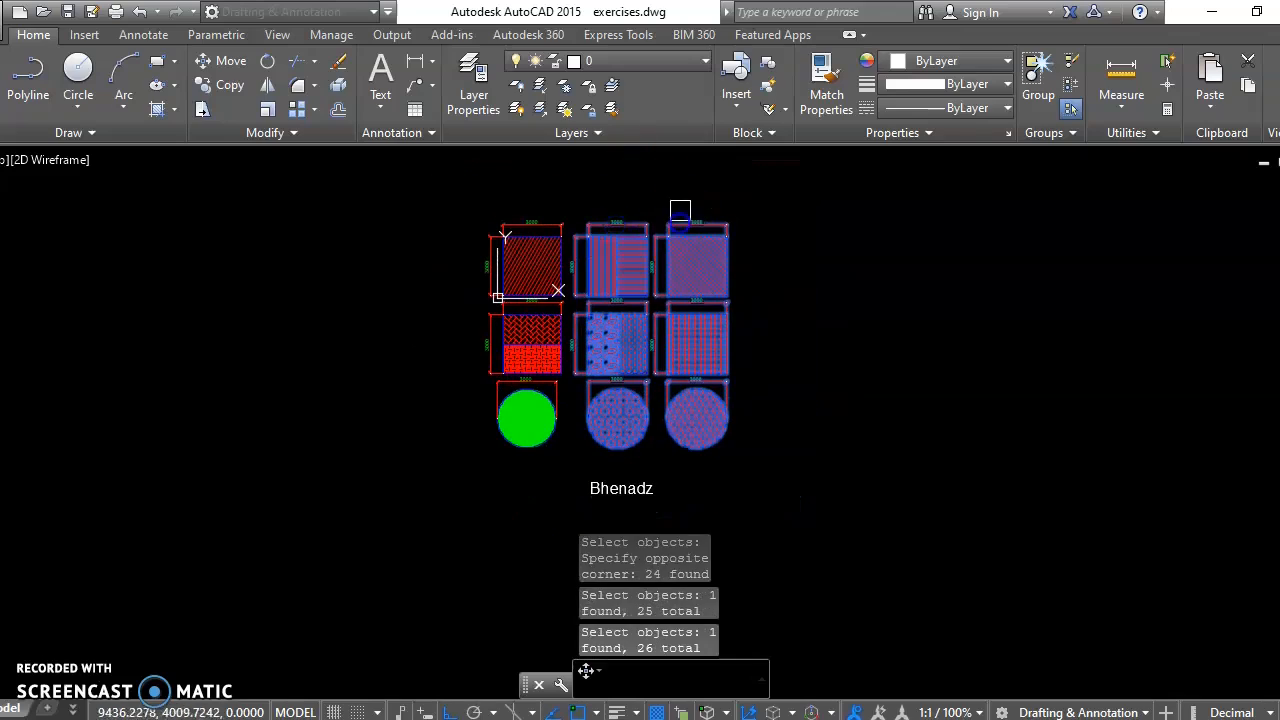
scroll(680, 214, "up", 3)
key("Return")
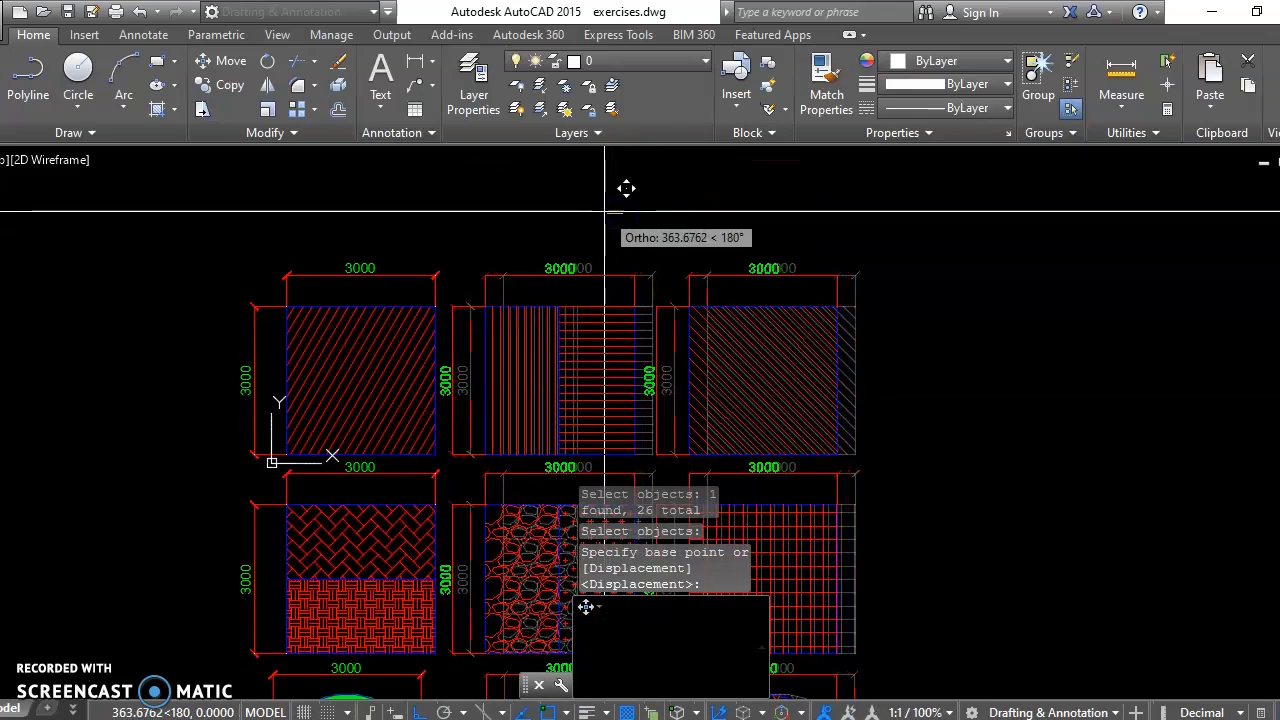
left_click(523, 380)
key("Escape")
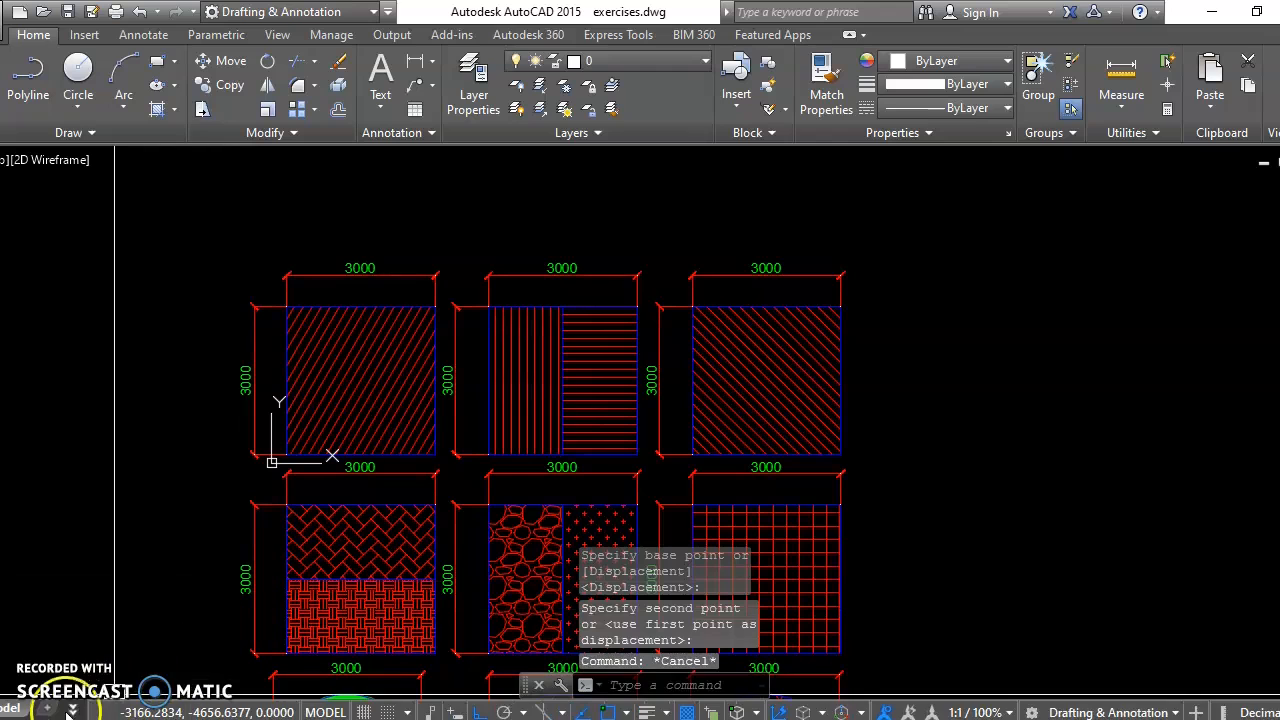
- Switch to Layout1 and stretch the bottom edge of the second sheet's viewport up about 5.6 units
left_click(68, 708)
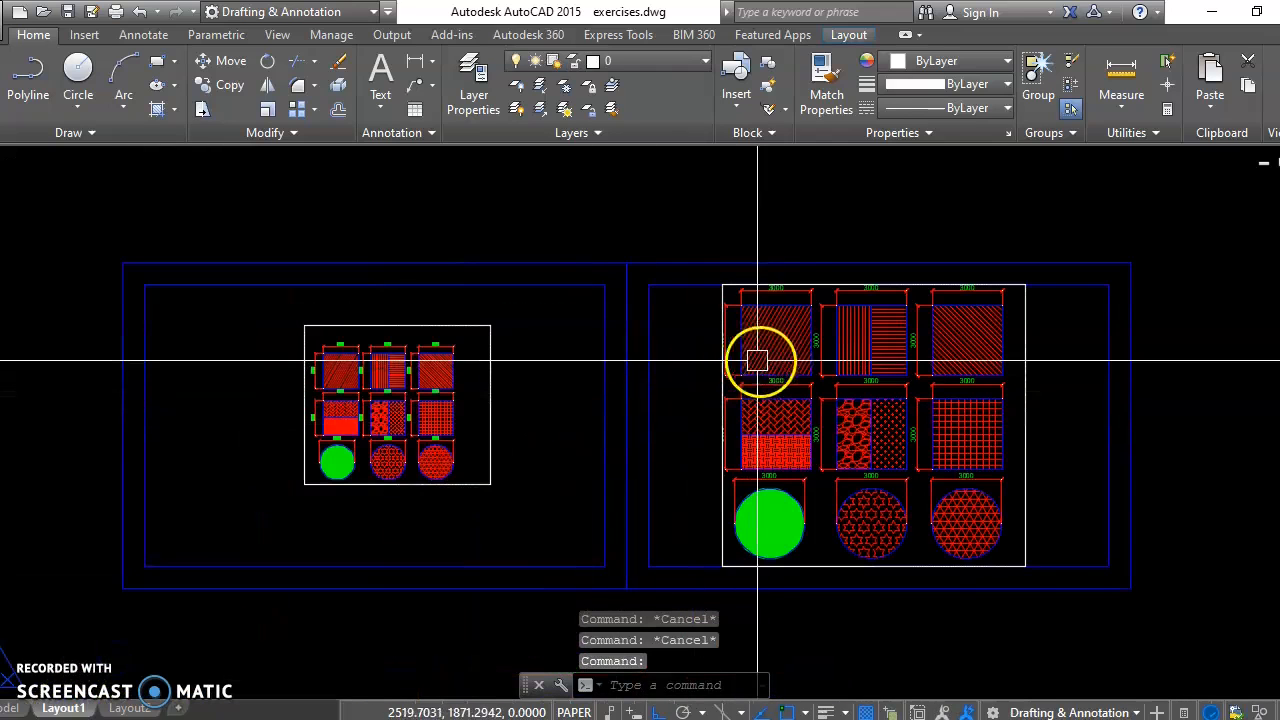
scroll(931, 401, "up", 2)
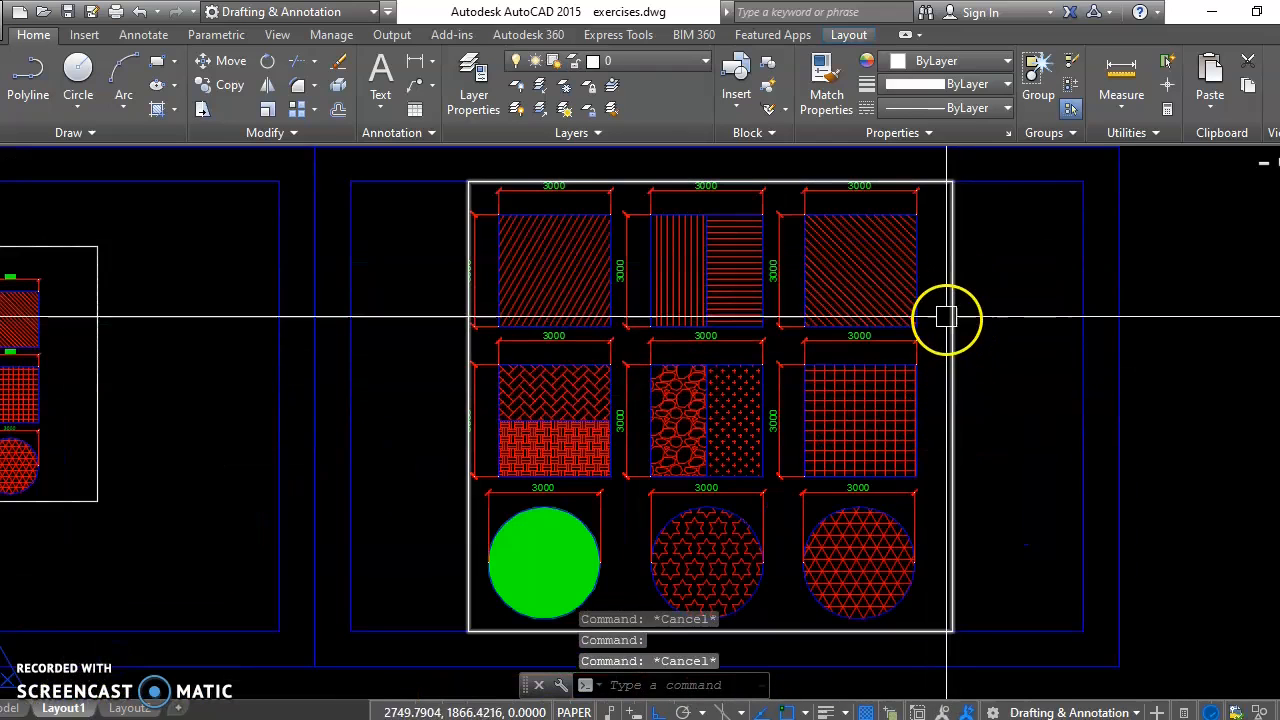
scroll(920, 500, "up", 6)
left_click(943, 459)
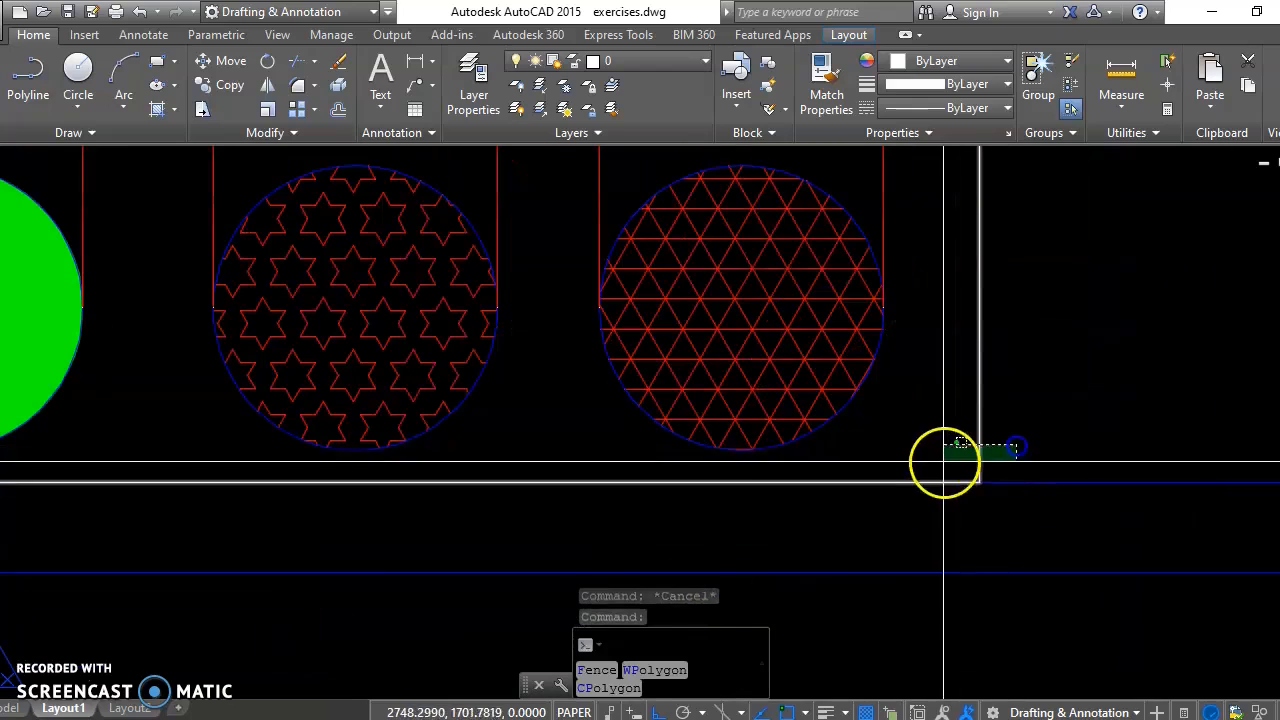
left_click(986, 466)
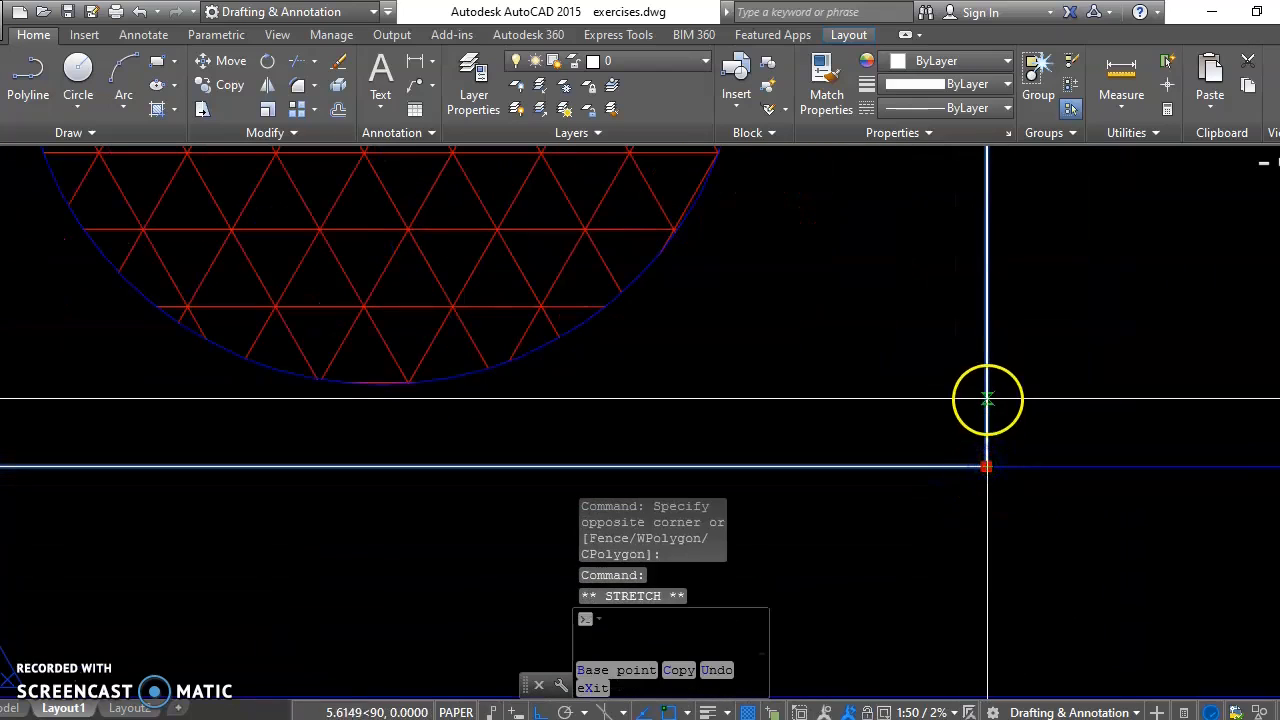
scroll(960, 420, "down", 3)
scroll(951, 437, "up", 4)
key("Escape")
- Move the second sheet's viewport straight down so its bottom edge sits on the sheet's inner border
scroll(980, 515, "up", 2)
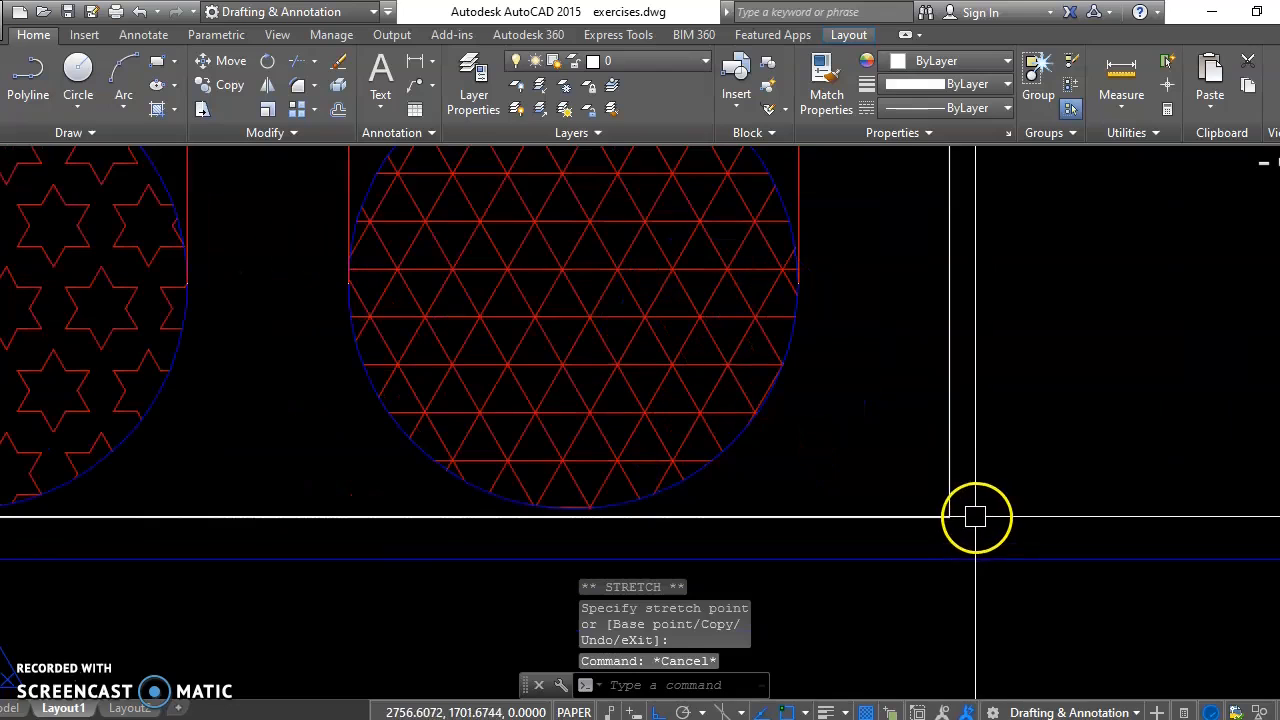
left_click(950, 518)
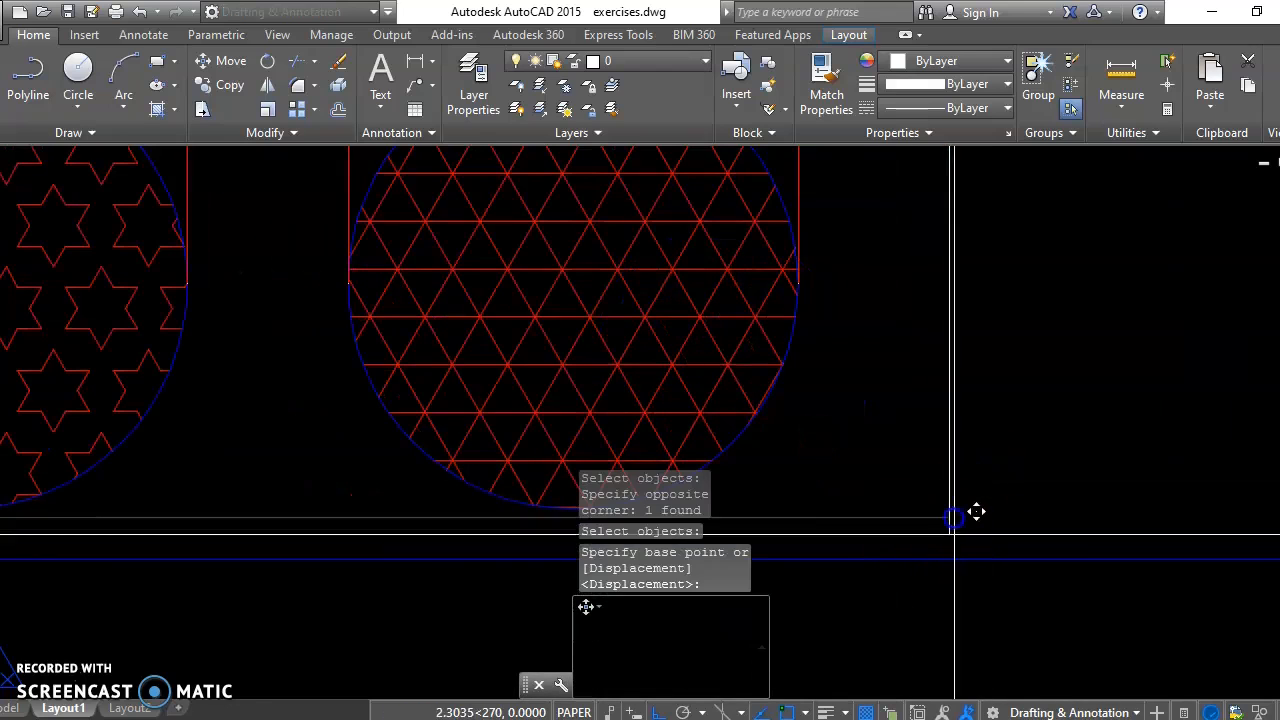
left_click(957, 566)
key("Escape")
- Stretch the second viewport's top edge up about 5.6 units to the inner border and its left edge outward about 11 units
scroll(934, 491, "down", 4)
middle_click_drag(870, 413, 872, 415)
scroll(872, 415, "down", 2)
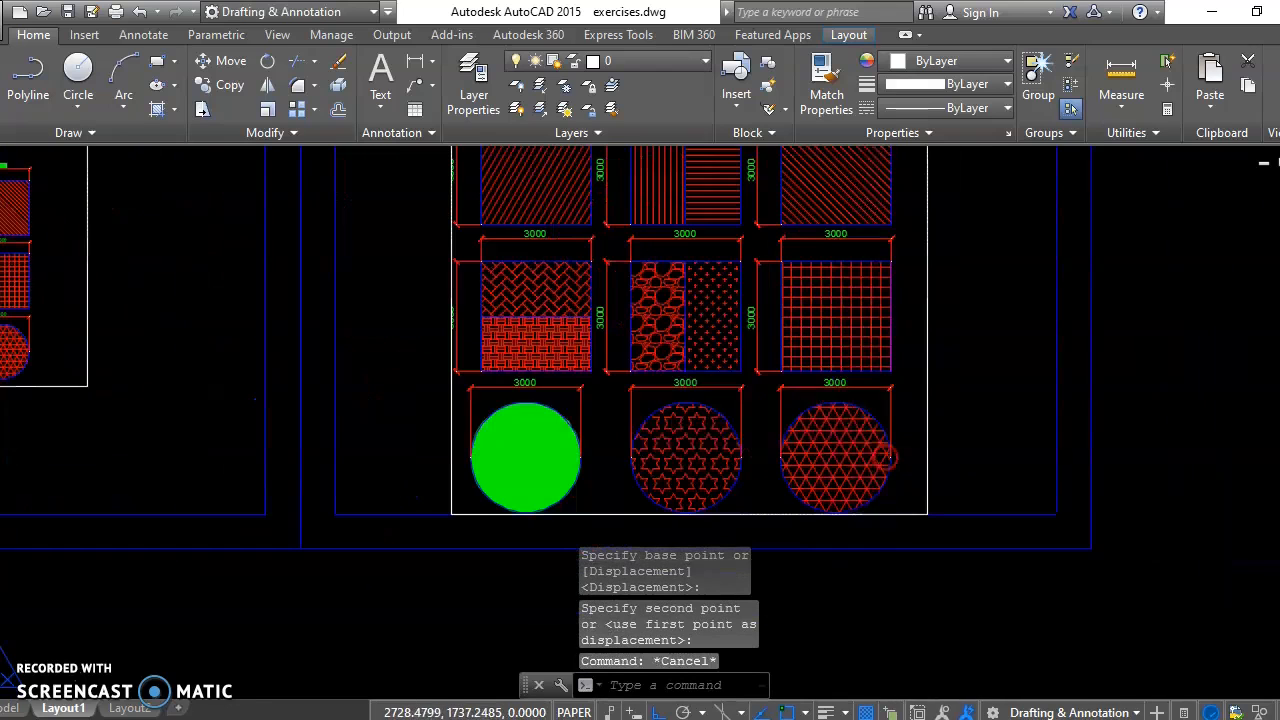
scroll(631, 317, "up", 6)
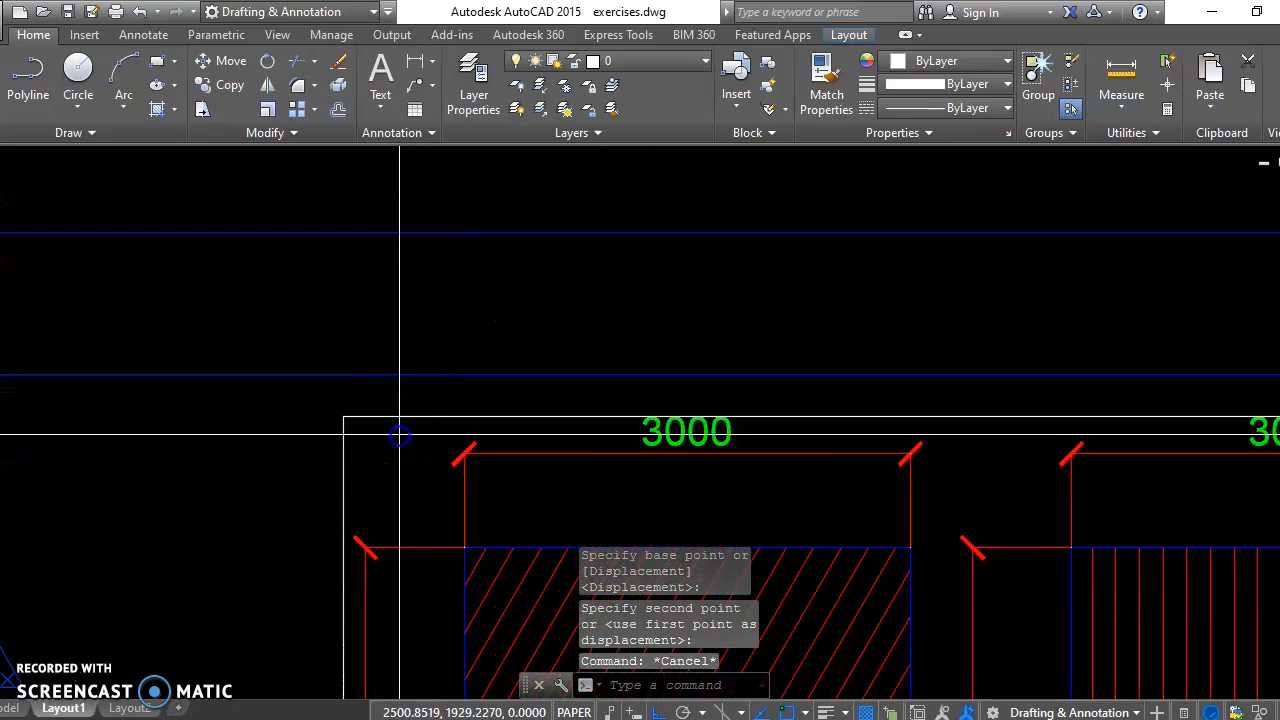
left_click(337, 429)
left_click(343, 420)
left_click(343, 418)
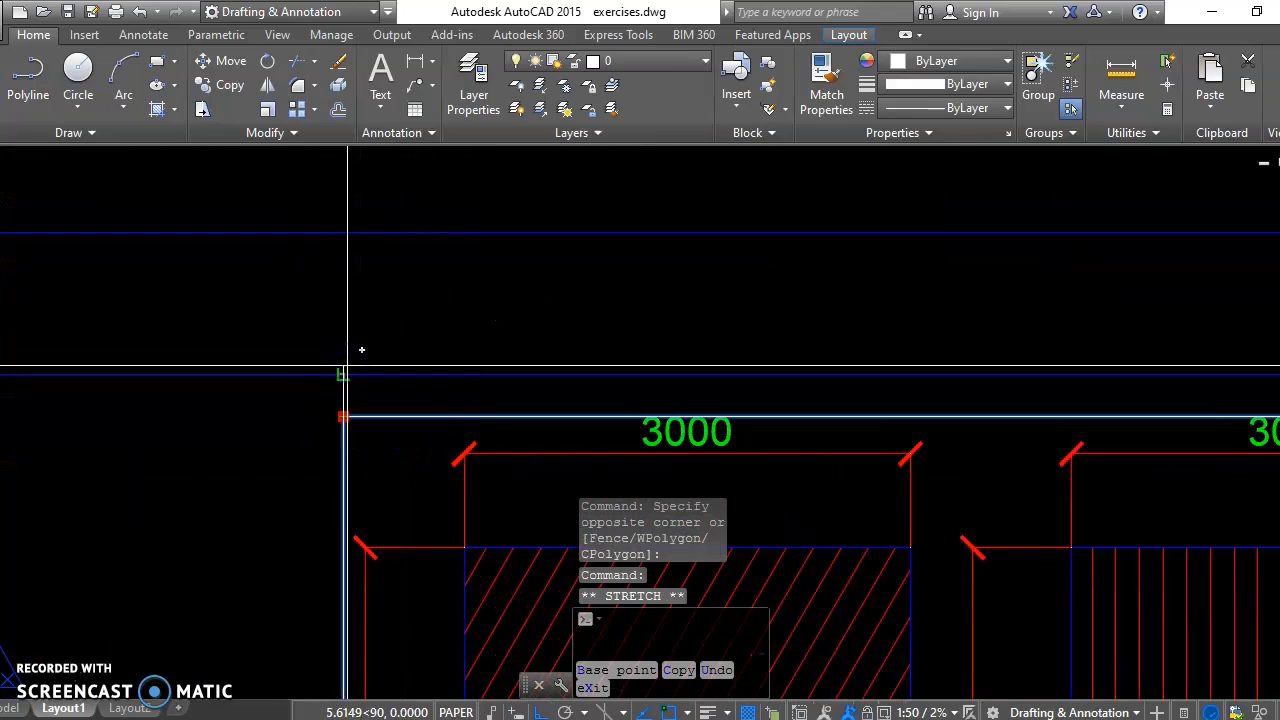
middle_click_drag(345, 367, 596, 333)
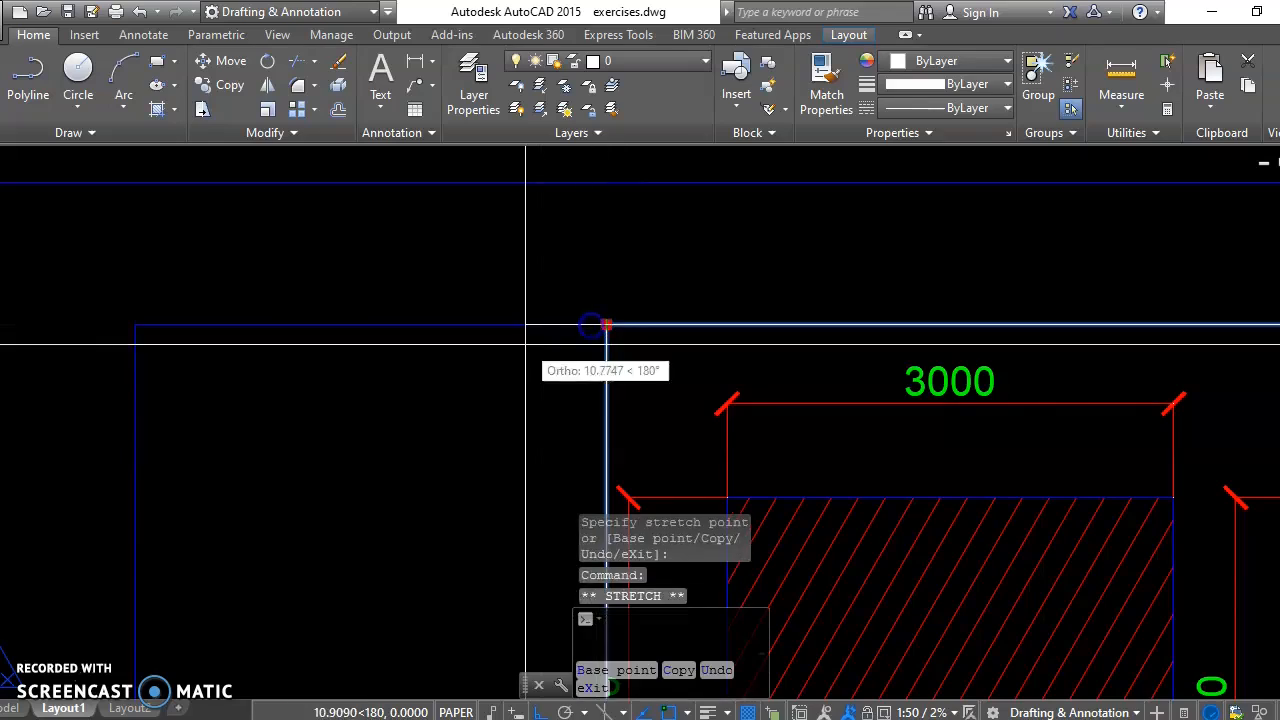
scroll(626, 335, "down", 6)
key("Escape")
key("Escape")
- Draw a small circle in the empty area below the first sheet's viewport
middle_click_drag(531, 396, 664, 326)
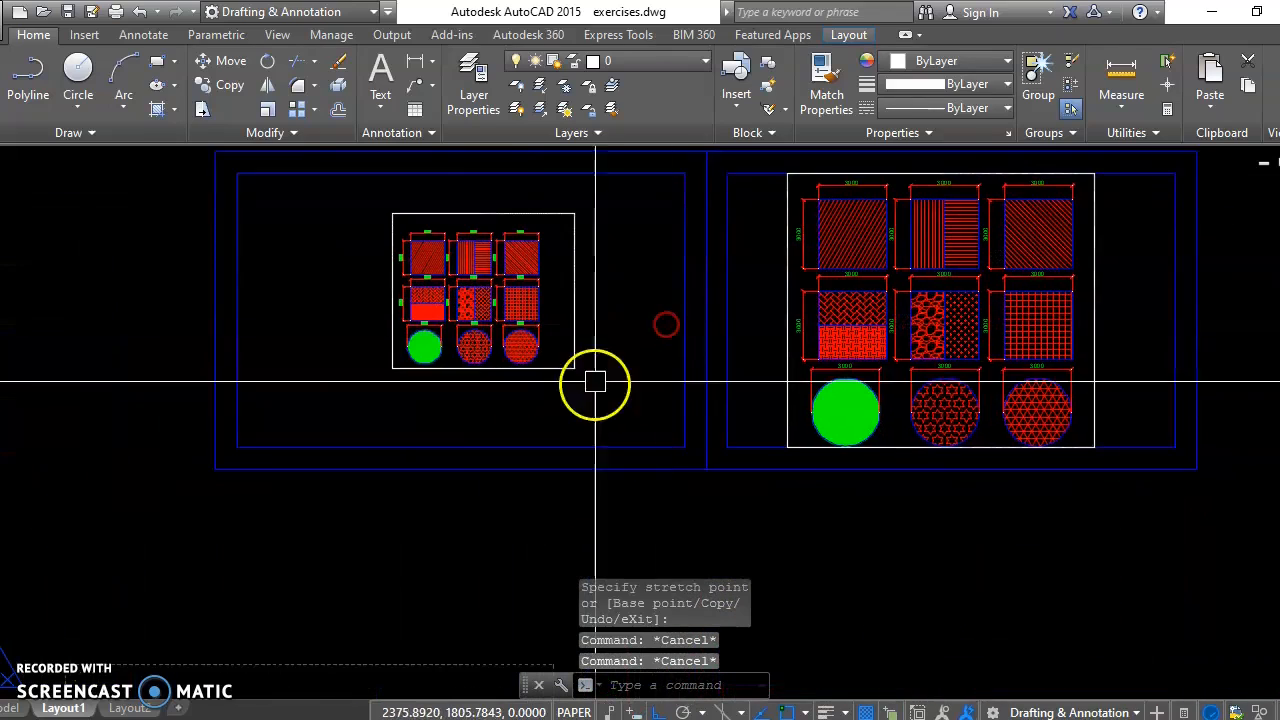
scroll(583, 409, "up", 4)
key("Escape")
type("c")
key("Return")
scroll(555, 443, "up", 2)
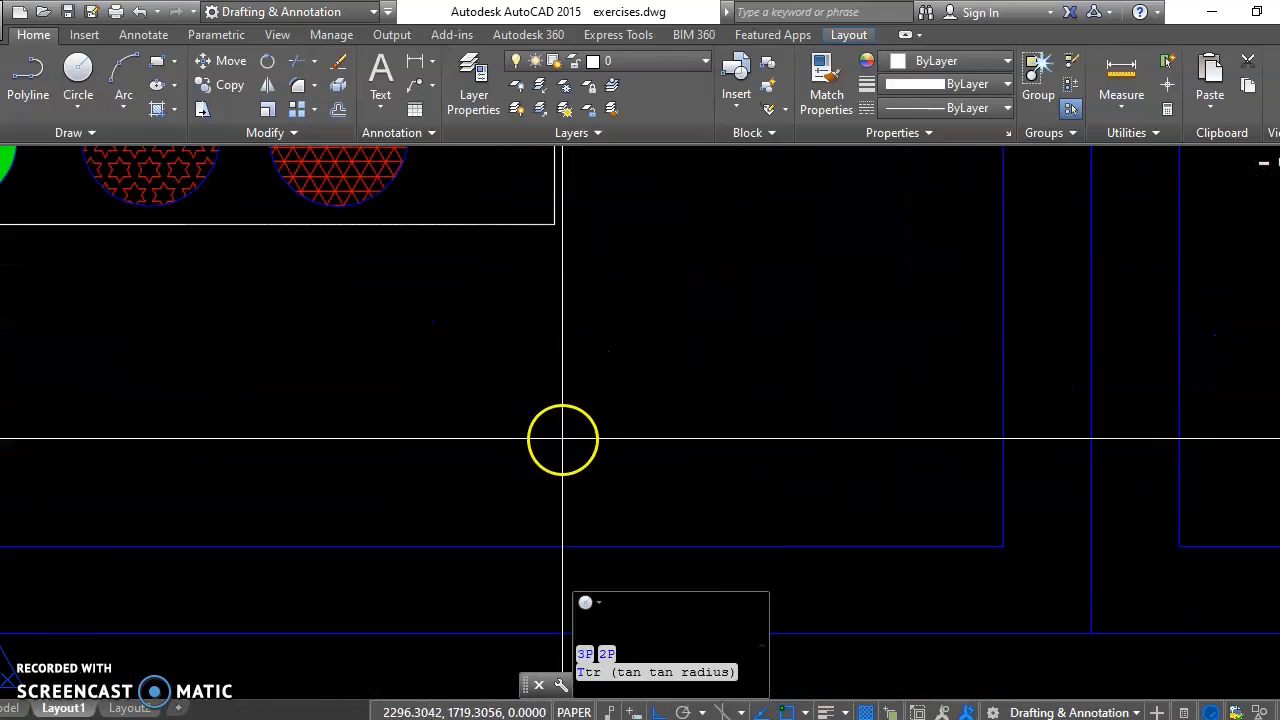
left_click(489, 403)
key("Escape")
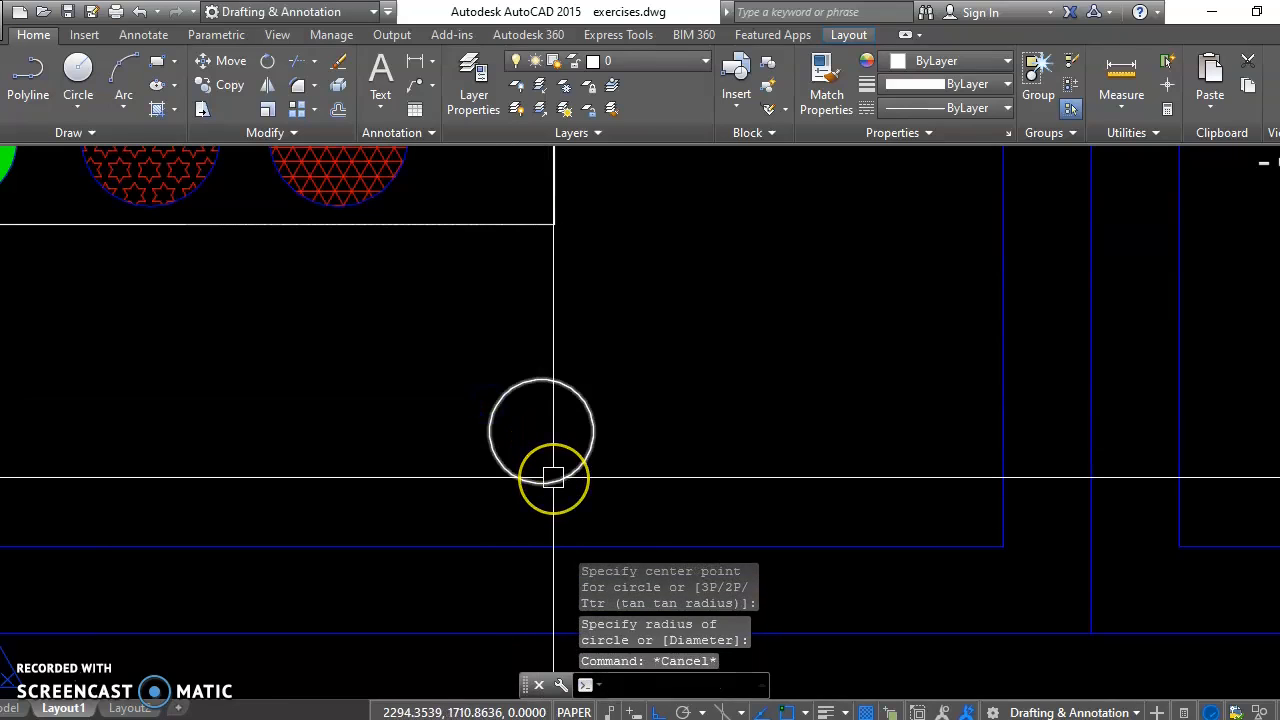
- Draw a long horizontal line rightward from the circle's center and a short vertical line from the center down past the circle
type("l")
key("Return")
left_click(572, 410)
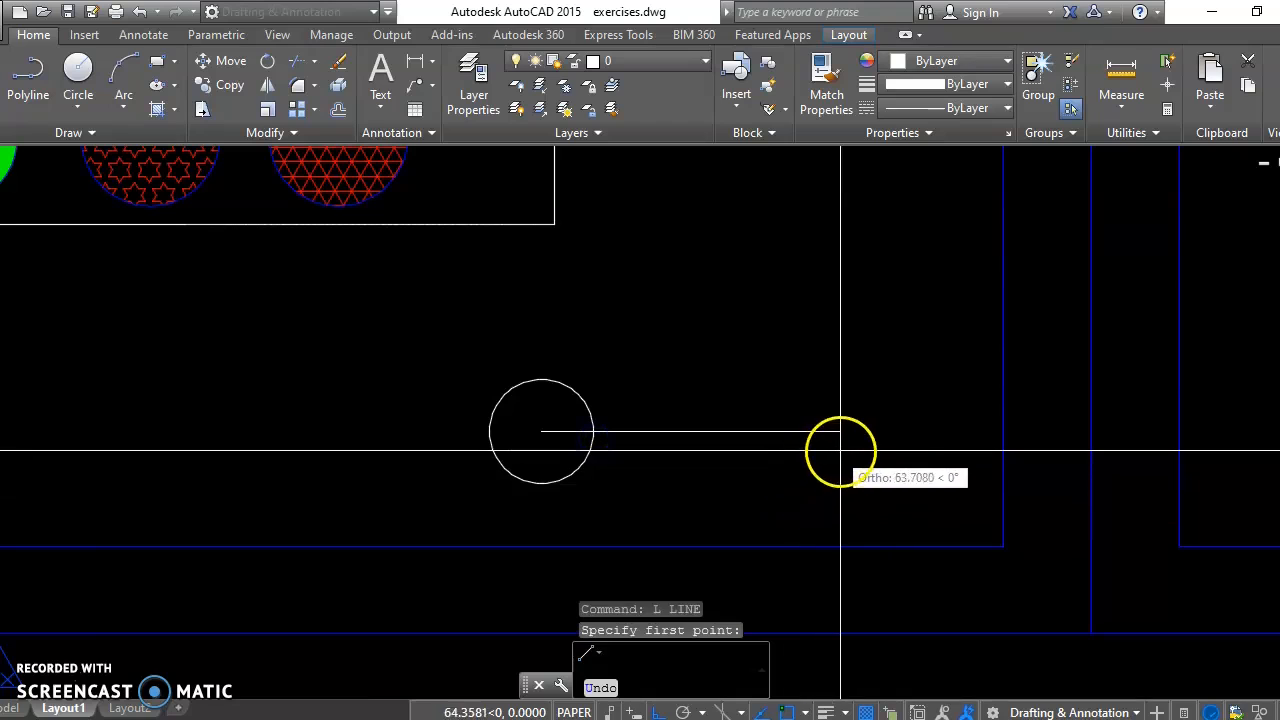
left_click(541, 511)
key("Escape")
- Stretch the horizontal line's left end leftward so it extends slightly beyond the circle
scroll(543, 430, "up", 4)
left_click_drag(592, 452, 600, 433)
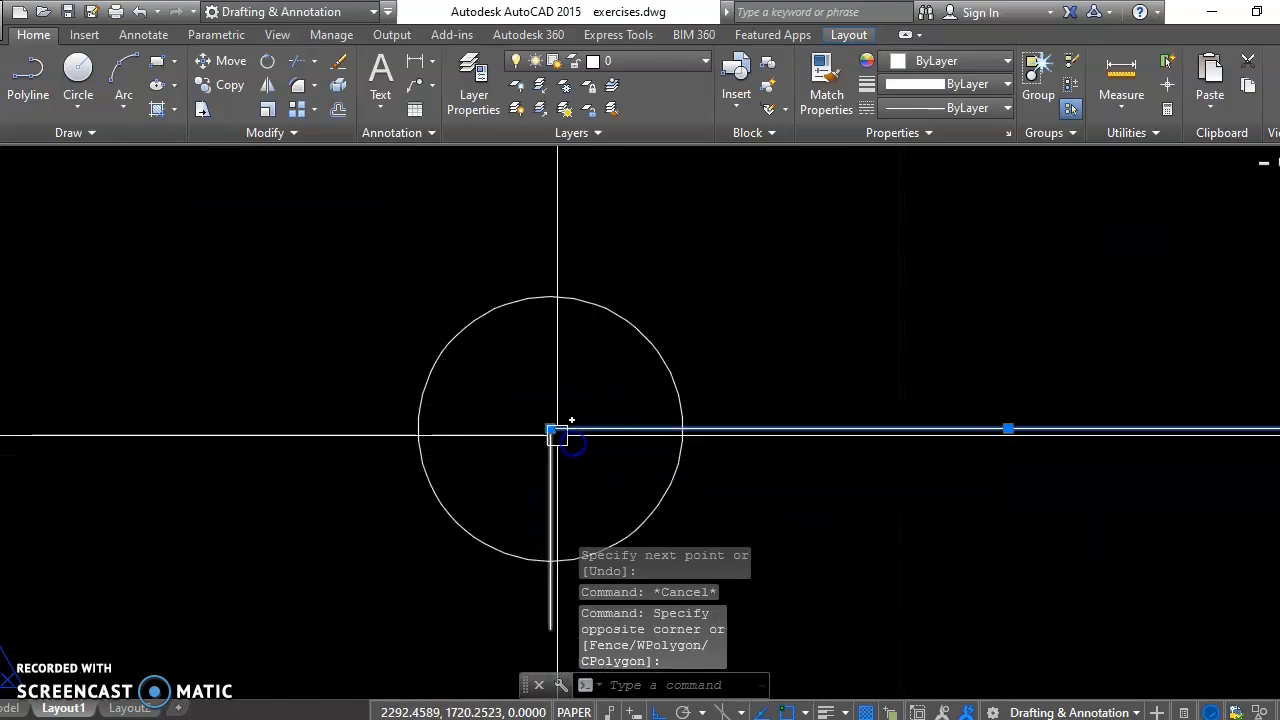
left_click(551, 431)
left_click(357, 432)
key("Escape")
key("Escape")
scroll(569, 389, "down", 4)
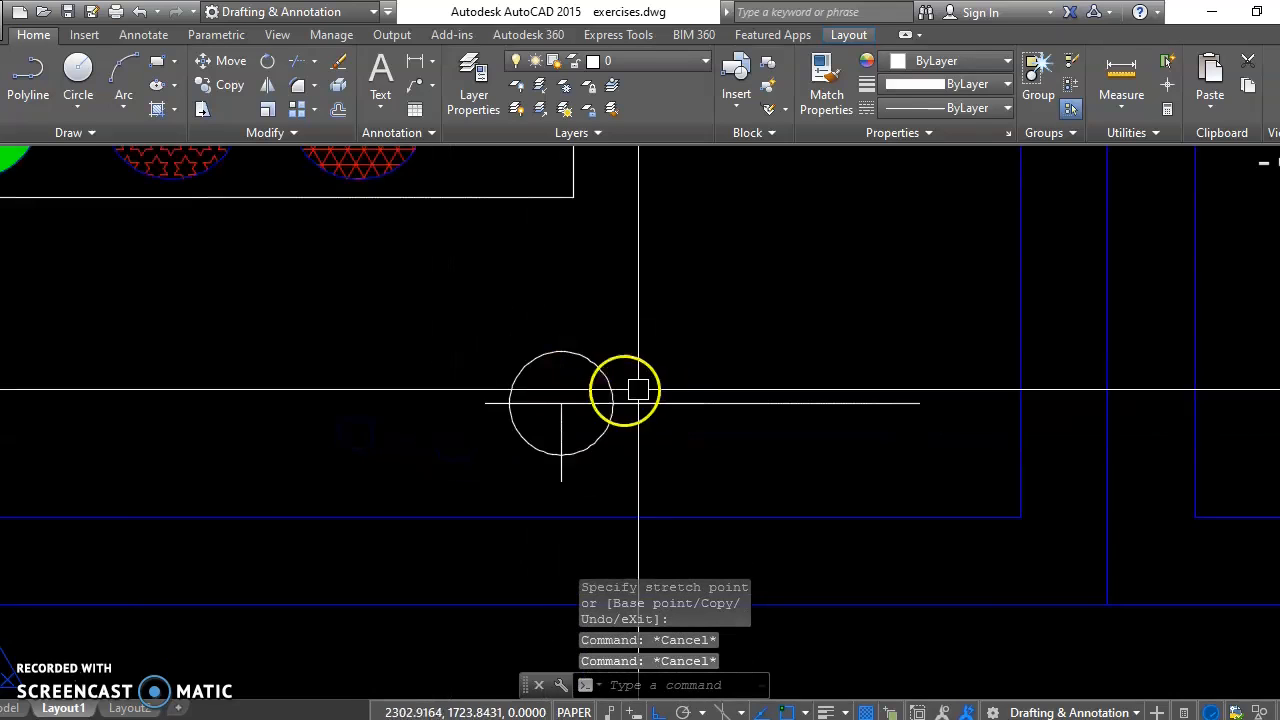
- Stretch the horizontal line's right end further right, close to the first sheet's inner border
middle_click_drag(671, 387, 557, 391)
left_click(743, 352)
left_click(691, 443)
left_click(806, 409)
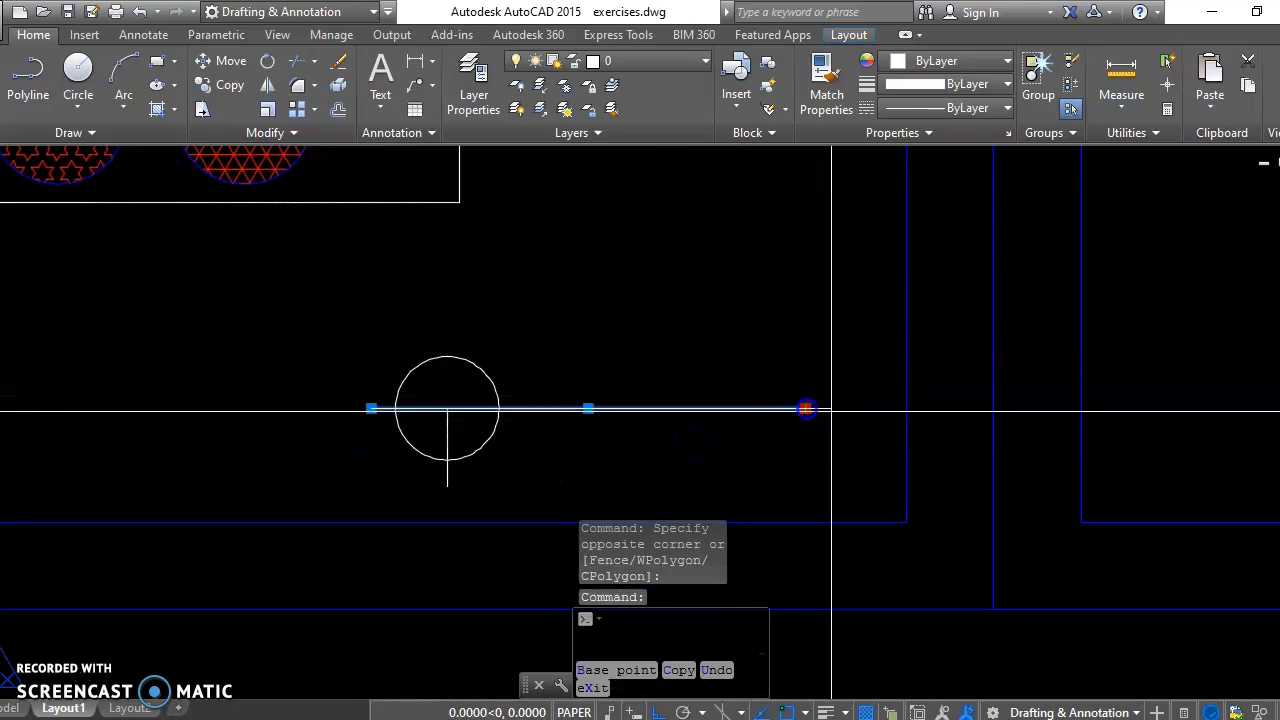
scroll(864, 411, "up", 2)
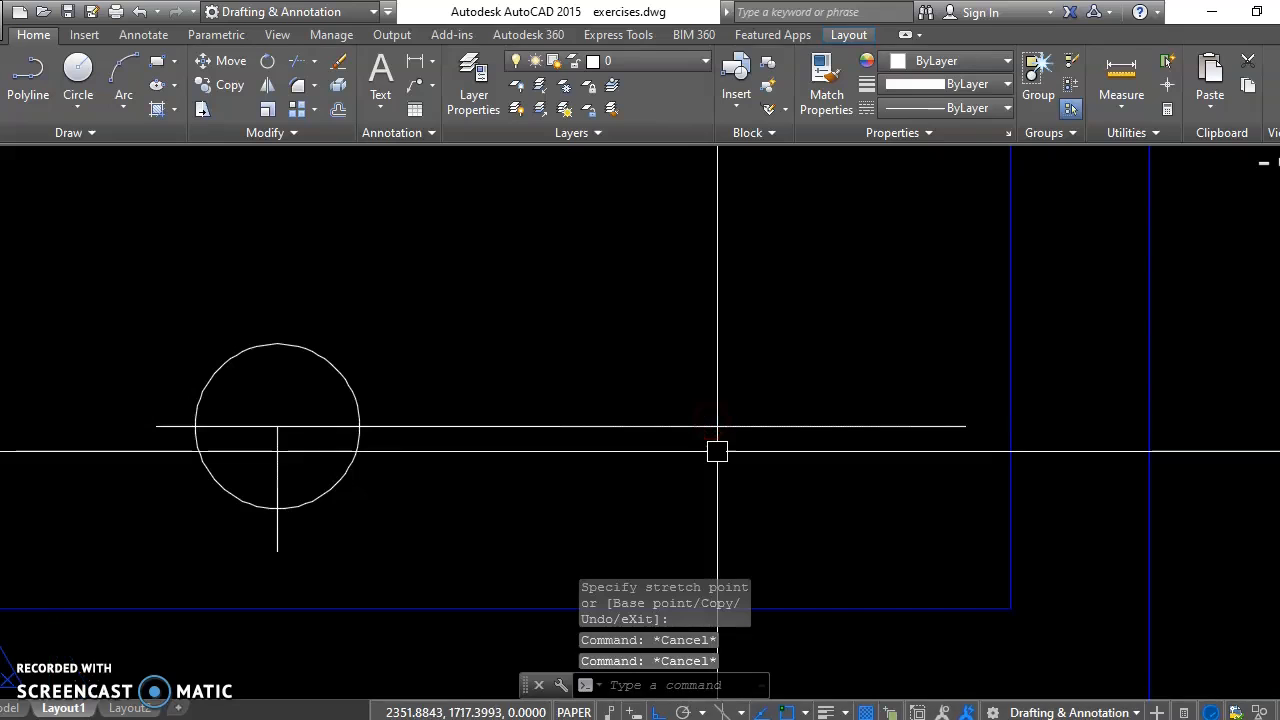
- Add multiline text EXERCISES with a height of 25, starting above the horizontal line beside the circle
type("mt")
key("Return")
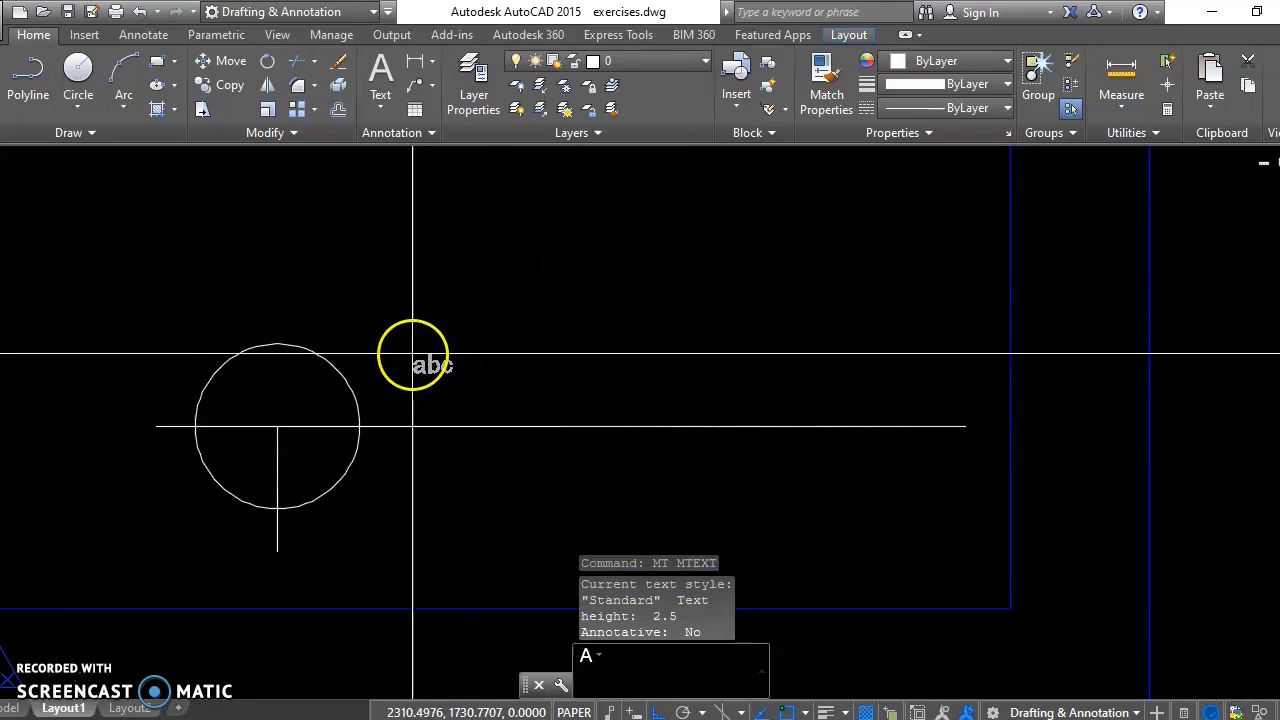
left_click(410, 352)
left_click(493, 385)
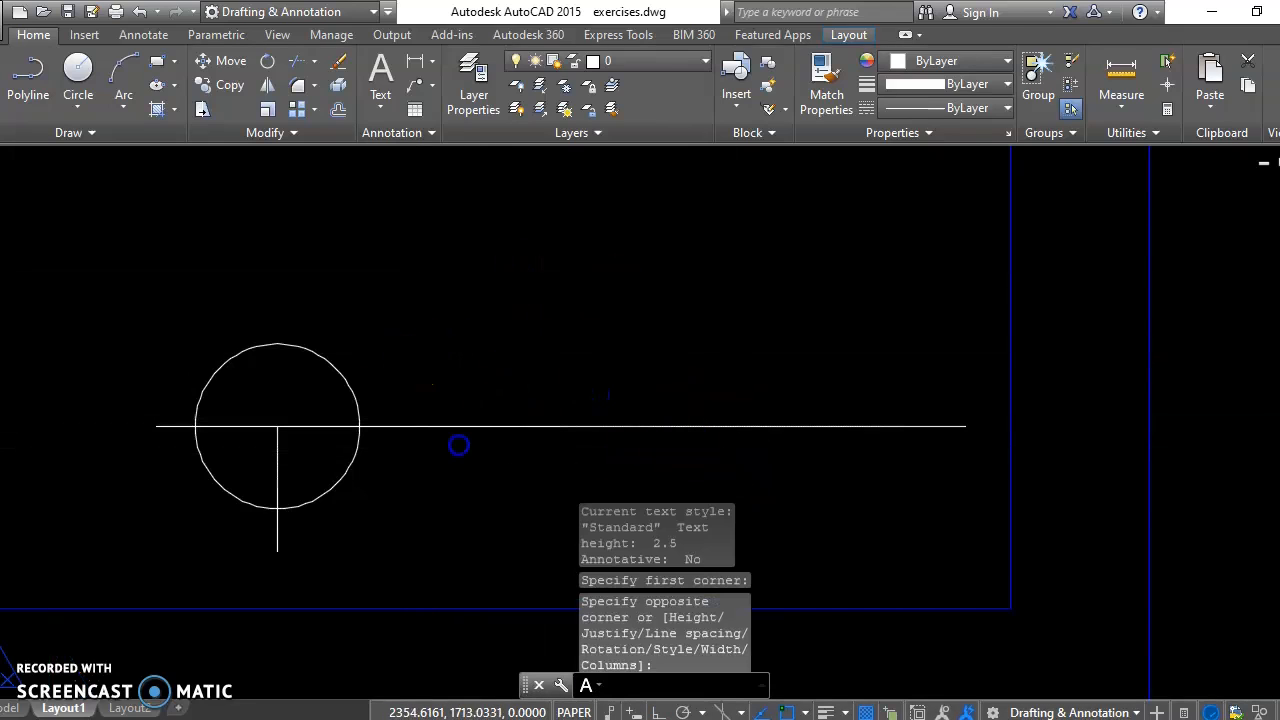
left_click(430, 447)
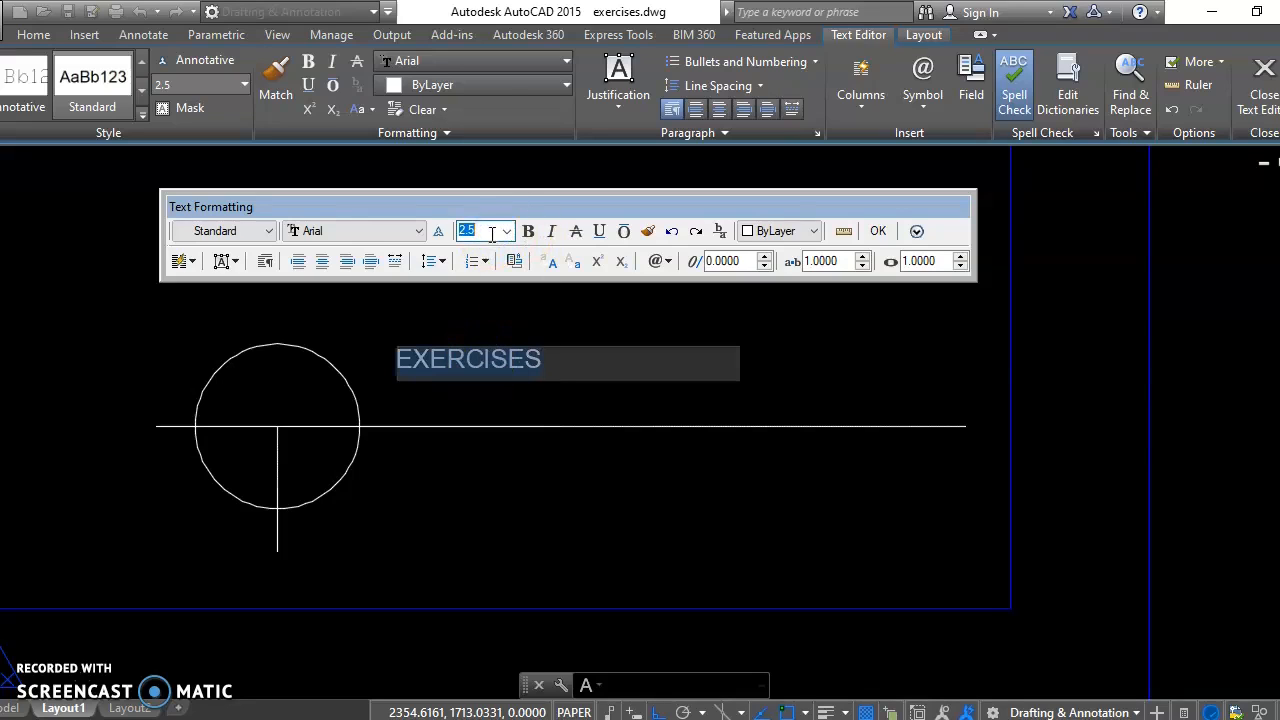
key("Return")
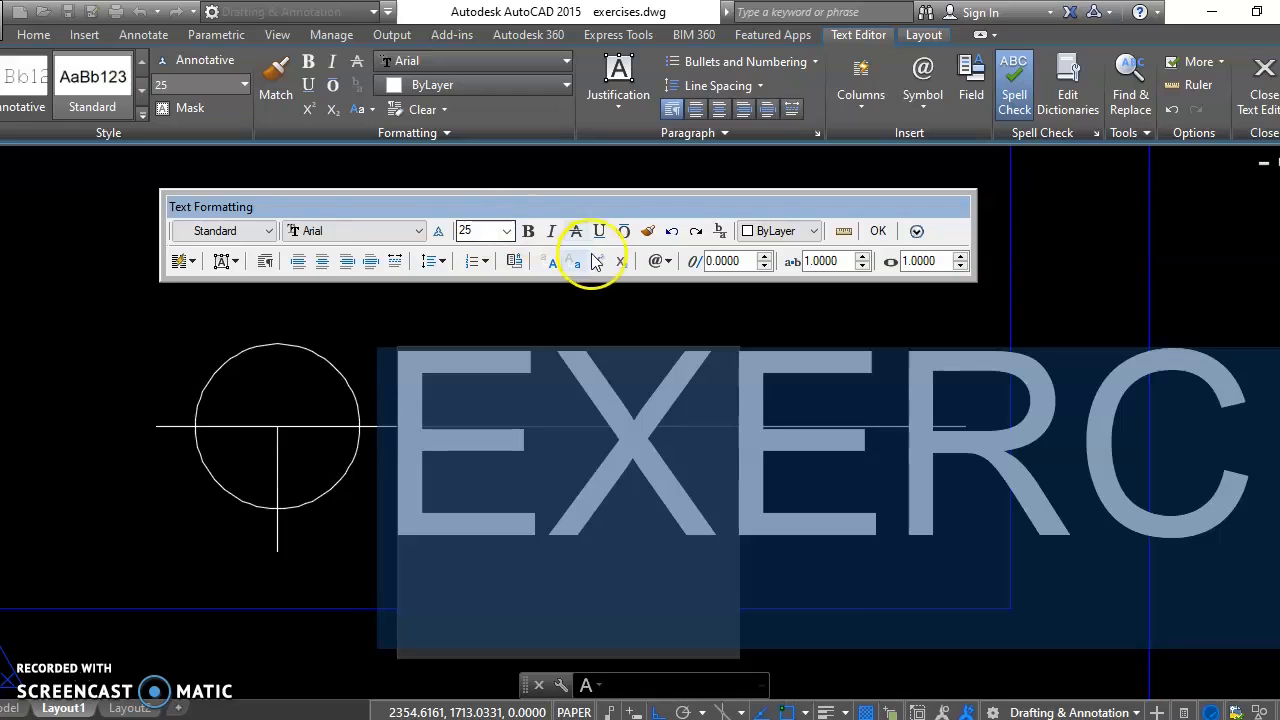
left_click(878, 231)
- Reduce the height of the EXERCISES text, trying 15 and settling on 12
left_click(558, 362)
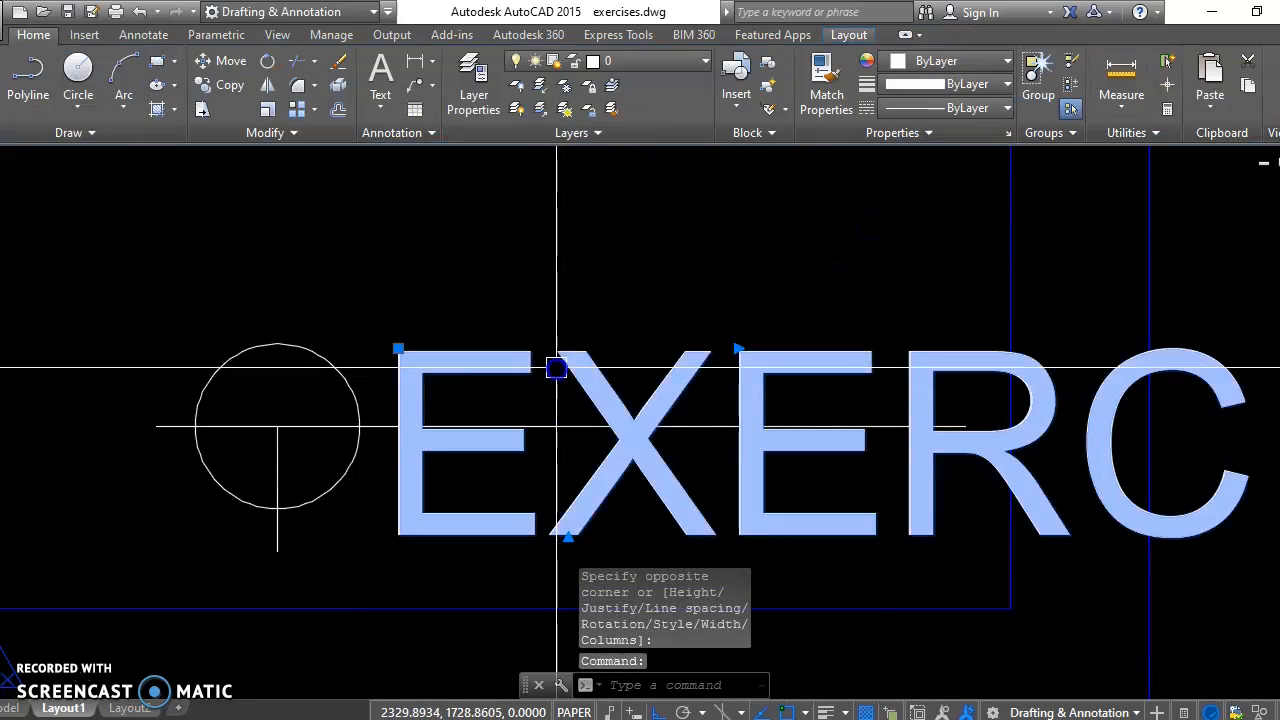
double_click(571, 360)
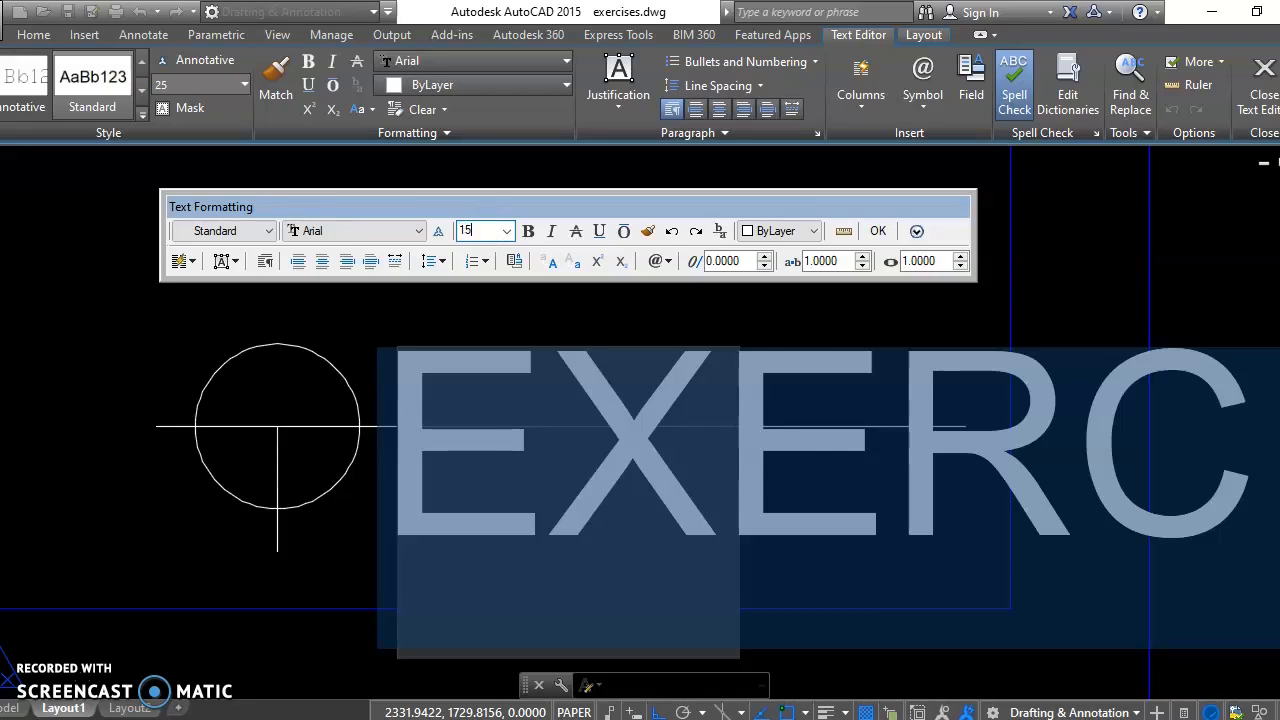
type("15")
key("Return")
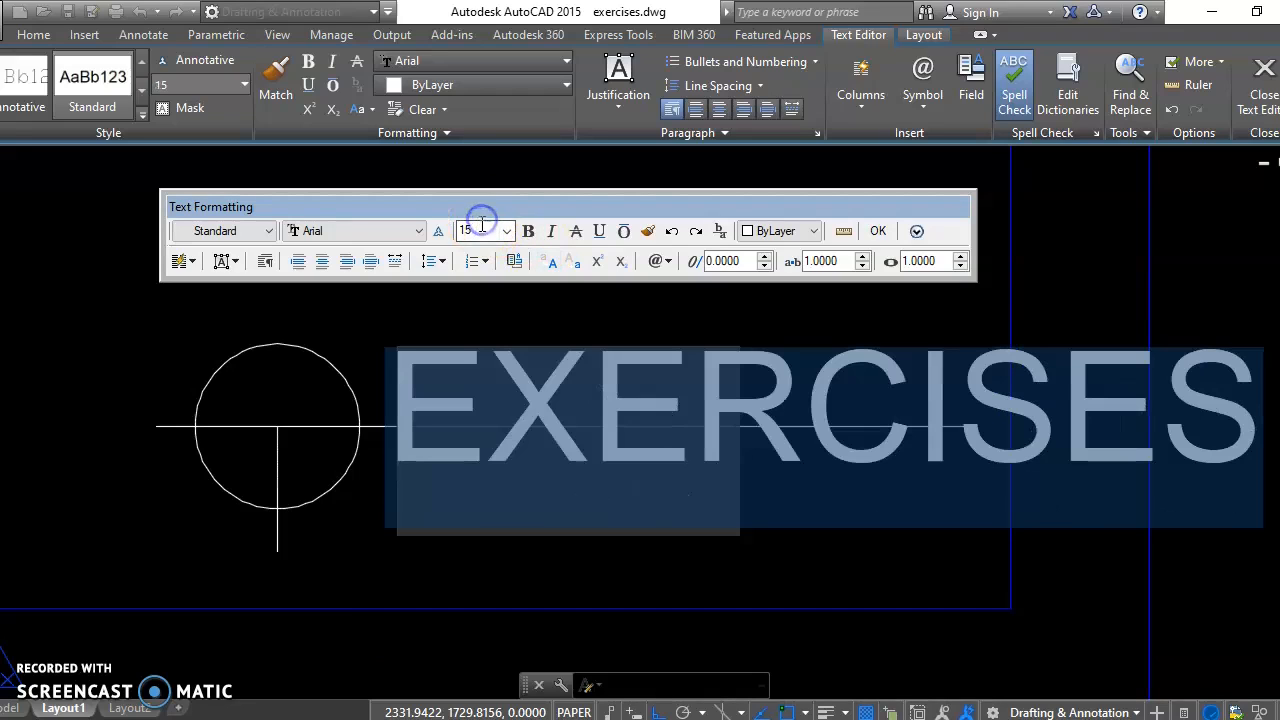
type("12")
key("Return")
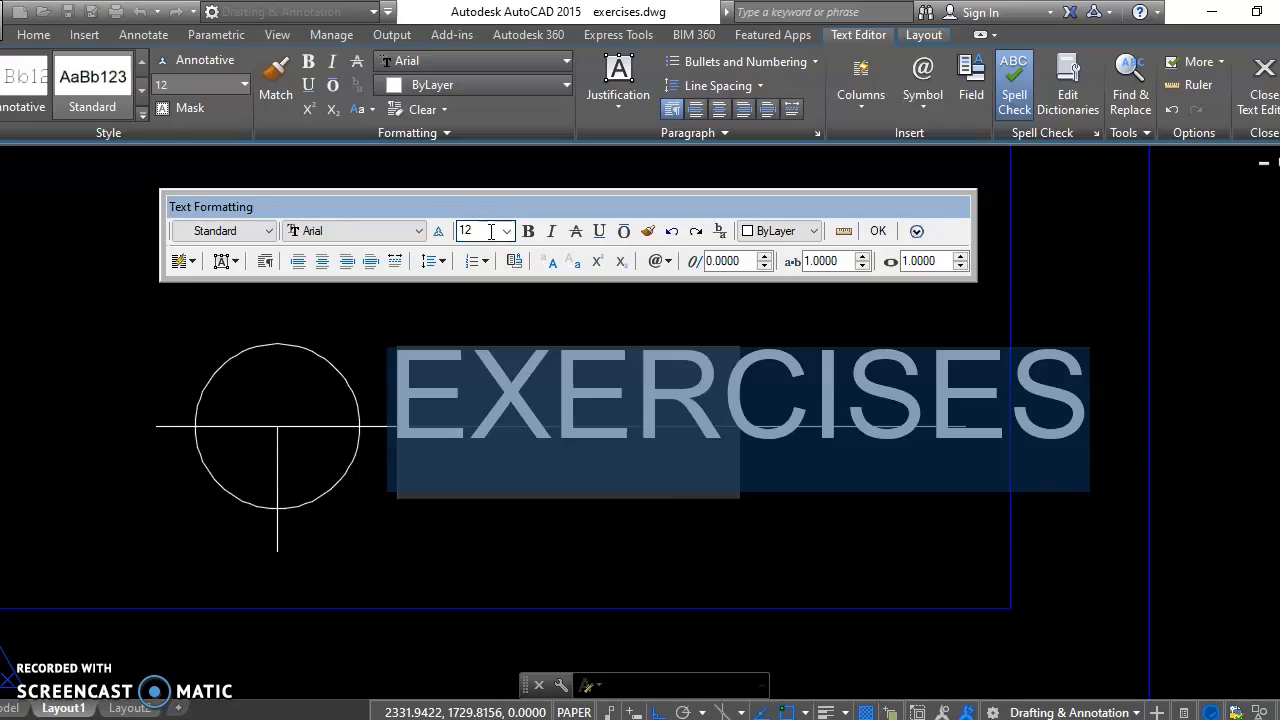
left_click(569, 321)
key("Escape")
- Move the EXERCISES text up and slightly left so it sits just above the line, next to the circle
middle_click_drag(580, 494, 615, 479)
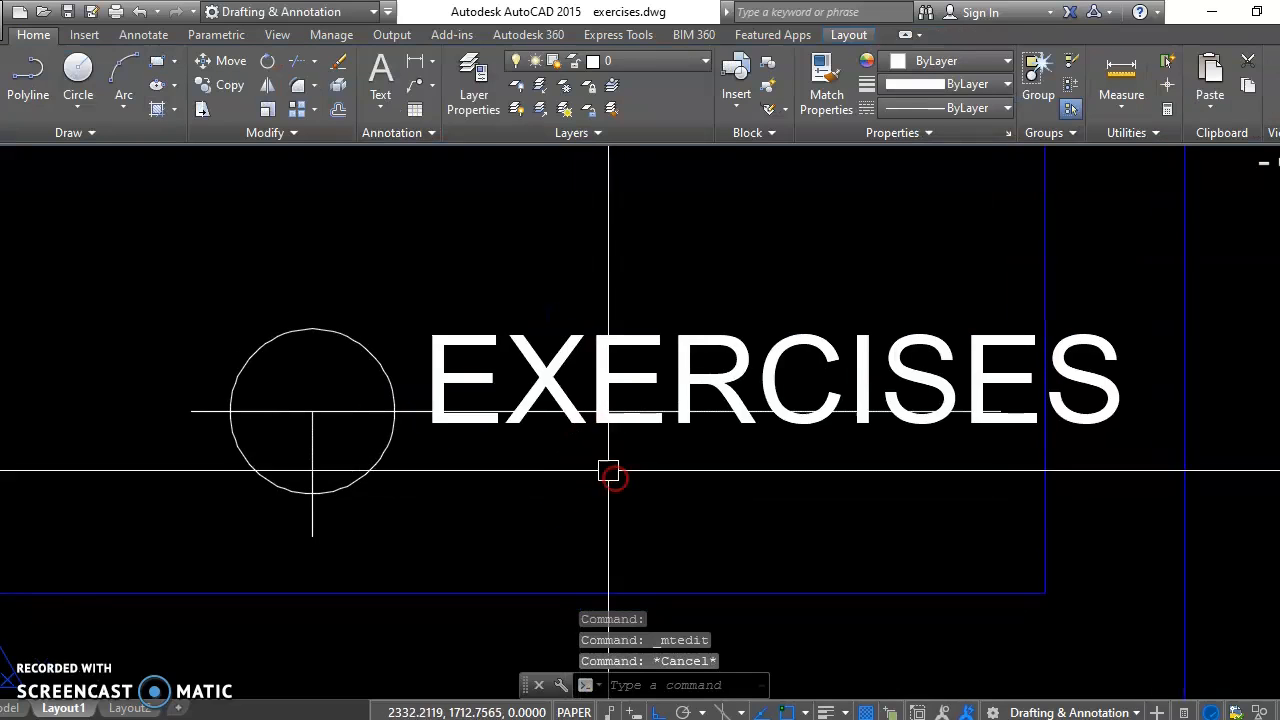
type("m")
key("Return")
left_click(535, 370)
key("Return")
left_click(572, 242)
left_click(574, 216)
key("Return")
left_click(528, 320)
key("Return")
left_click(572, 271)
left_click(539, 274)
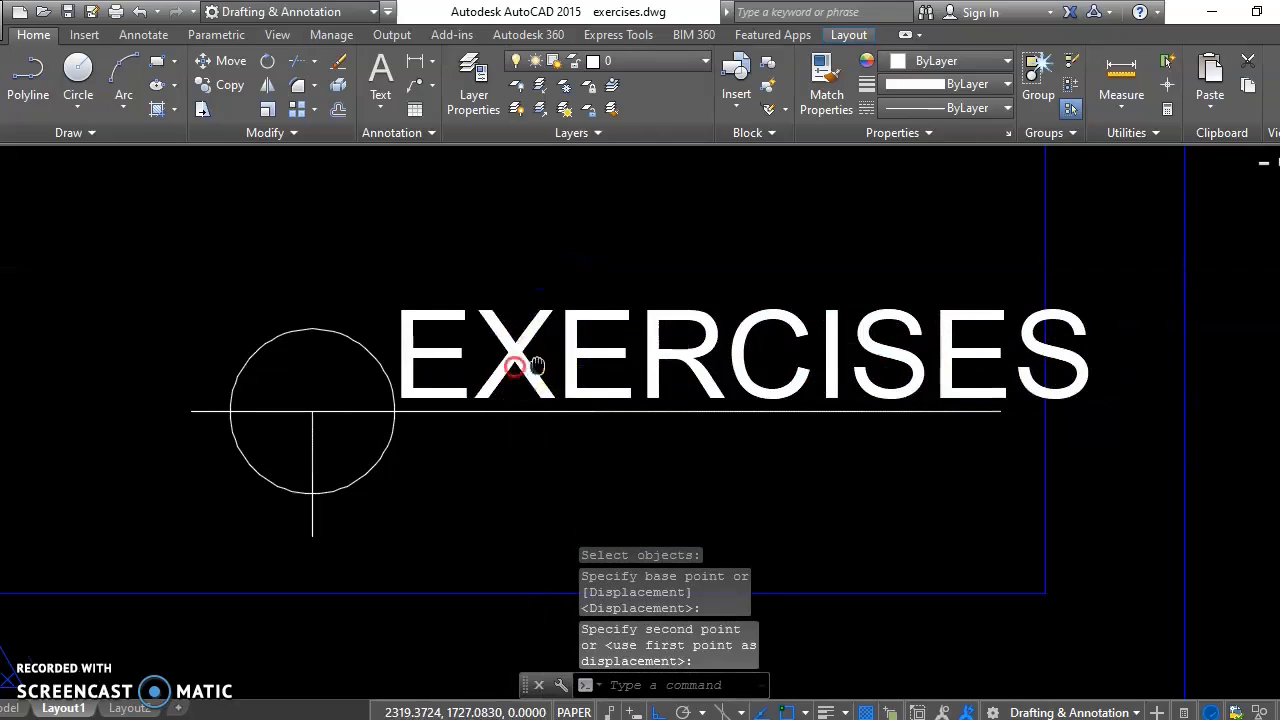
- Move the circle, both lines and the EXERCISES text together about 22 units left
middle_click_drag(521, 349, 680, 297)
scroll(664, 355, "down", 2)
key("Return")
left_click(700, 394)
left_click(449, 297)
key("Return")
left_click(663, 260)
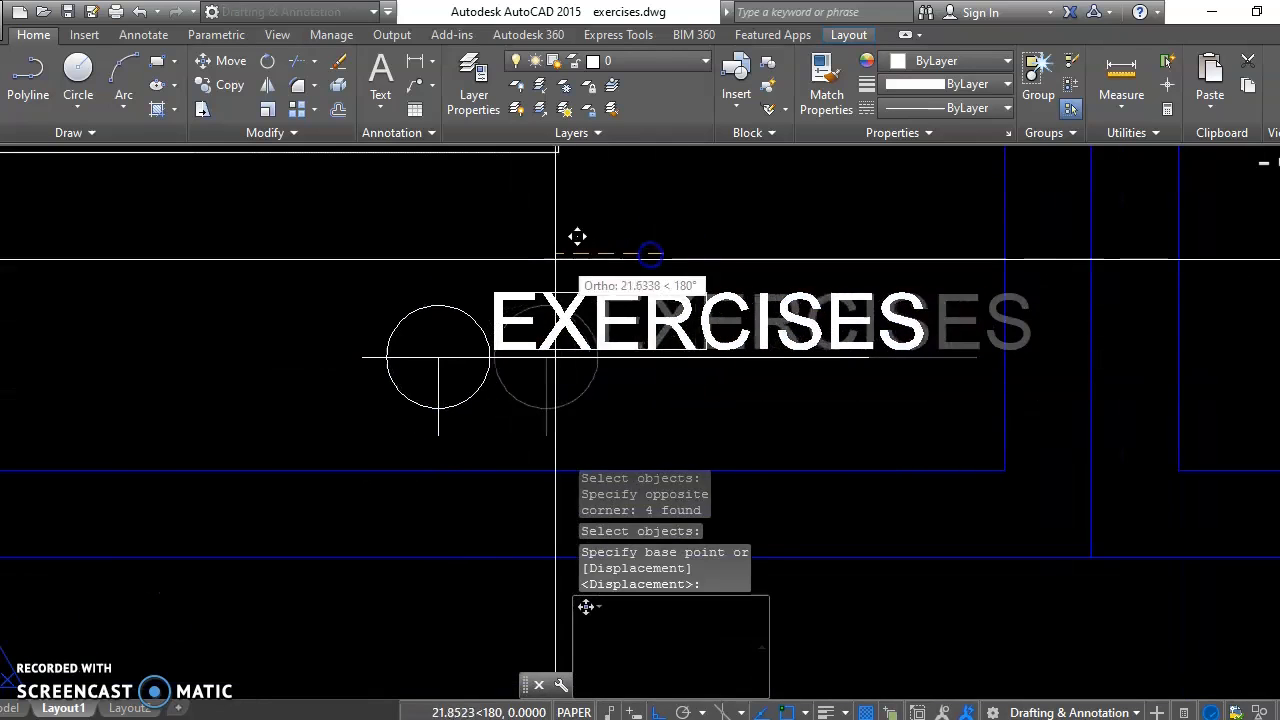
left_click(552, 260)
key("Escape")
- Try to stretch the horizontal line's right end to the end of the EXERCISES text, and undo the stretch
scroll(820, 380, "up", 4)
left_click(947, 309)
left_click(900, 340)
left_click(930, 323)
left_click(930, 323)
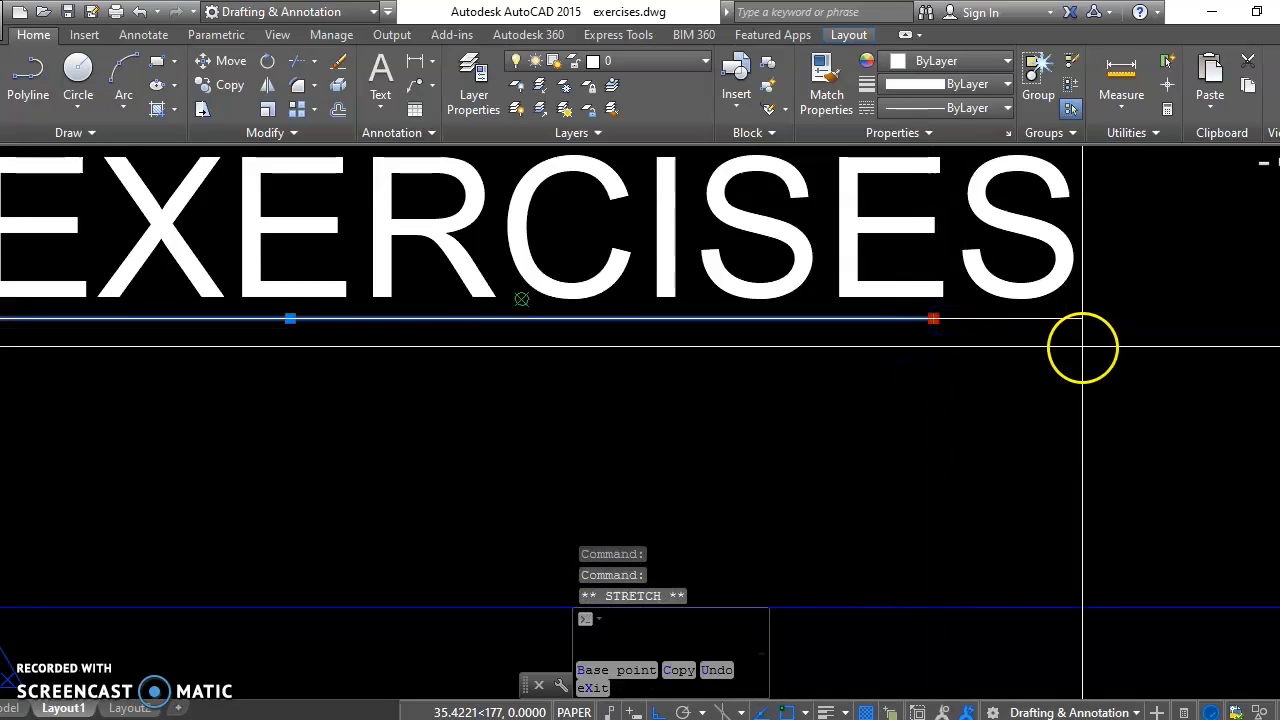
left_click(1076, 347)
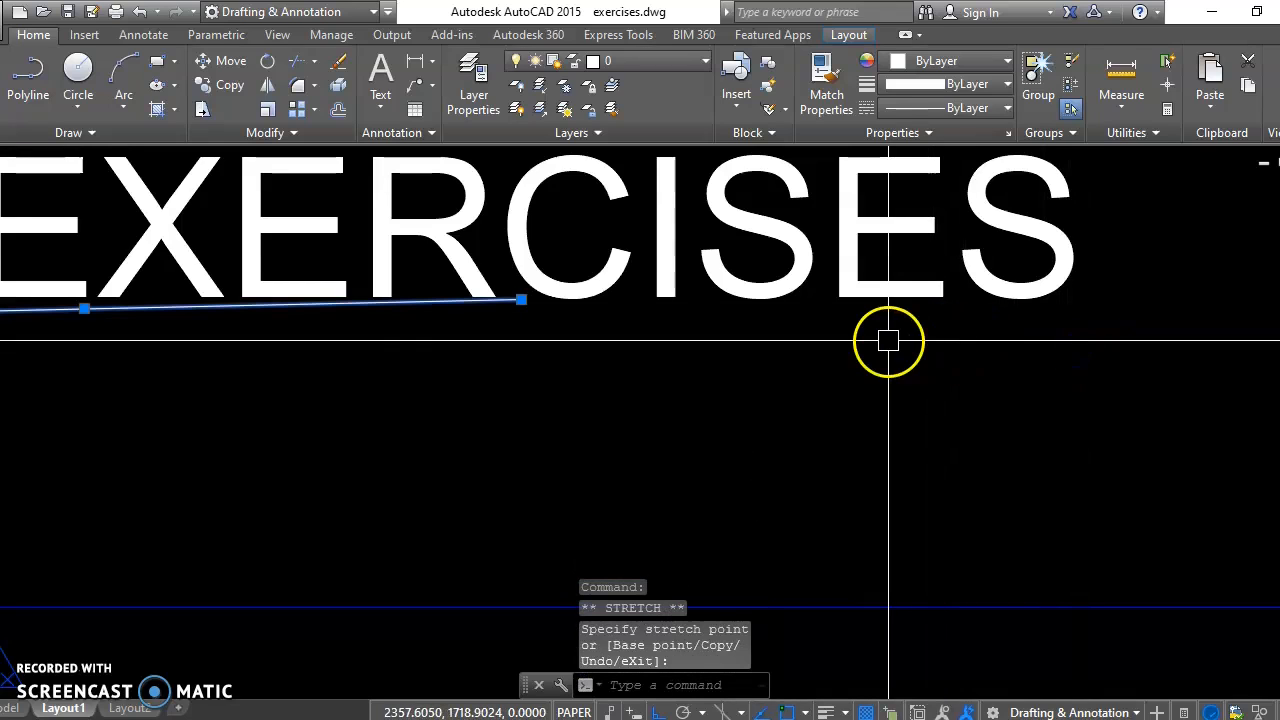
key("ctrl+z")
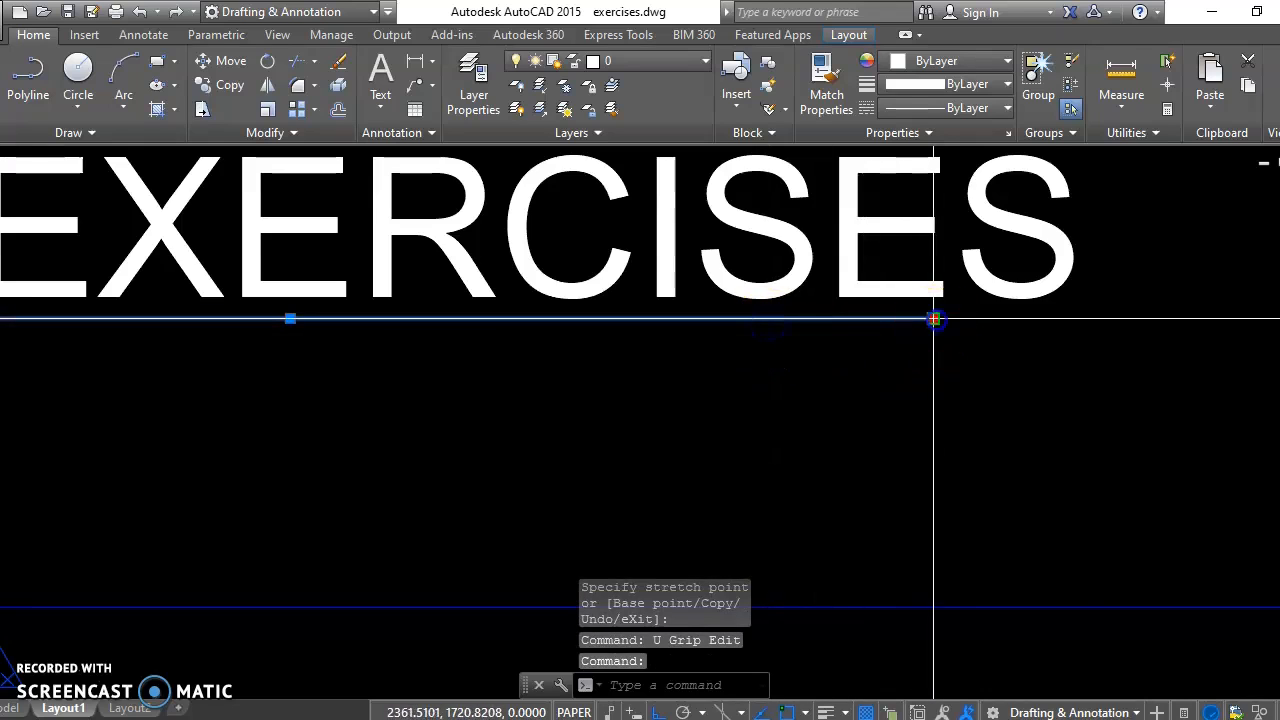
- With object snap off, stretch the horizontal line's right end about 12.75 units to the end of the EXERCISES text
left_click(933, 319)
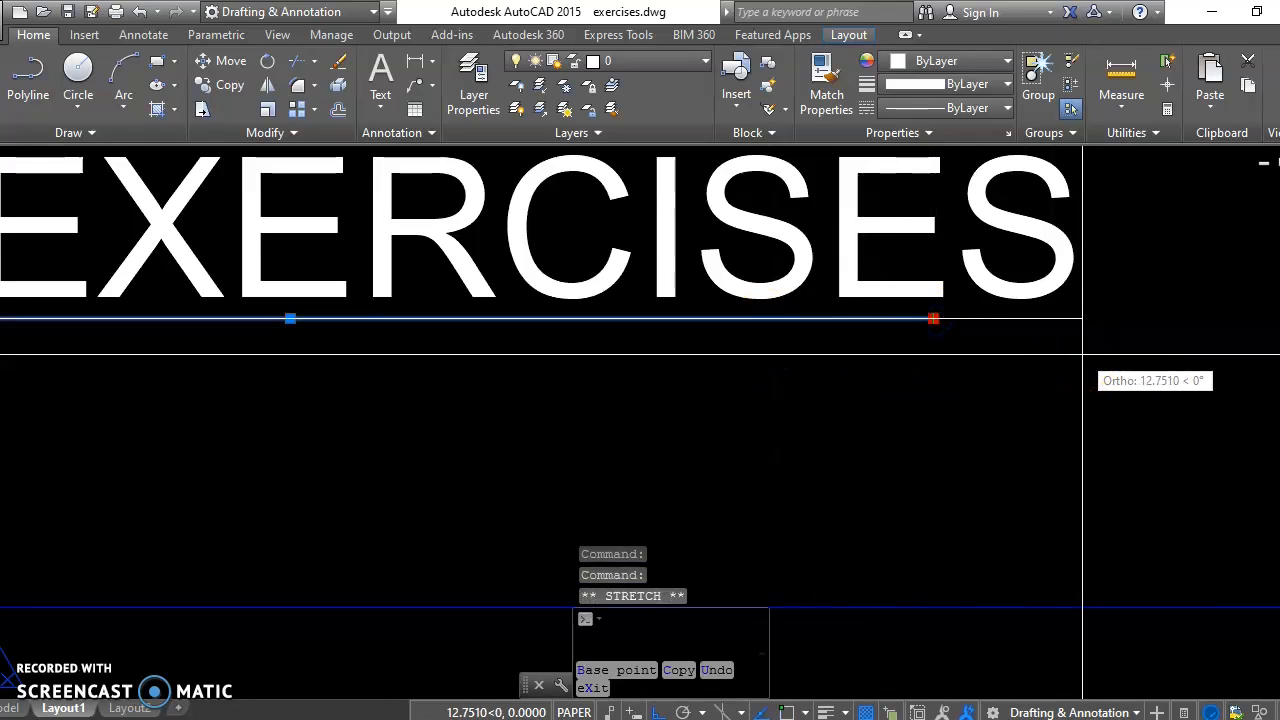
key("Escape")
middle_click_drag(826, 363, 929, 366)
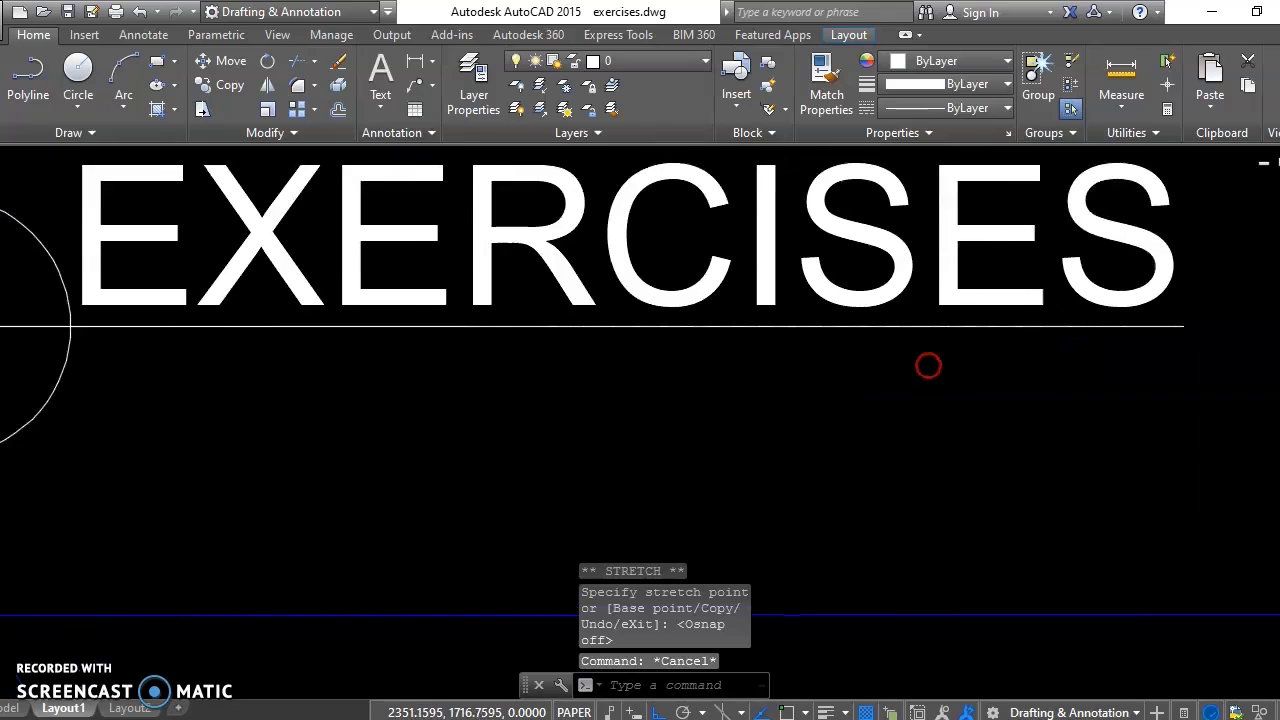
- Copy the EXERCISES text straight down to just below the horizontal line
scroll(910, 380, "down", 3)
type("co")
key("Return")
left_click(626, 308)
key("Return")
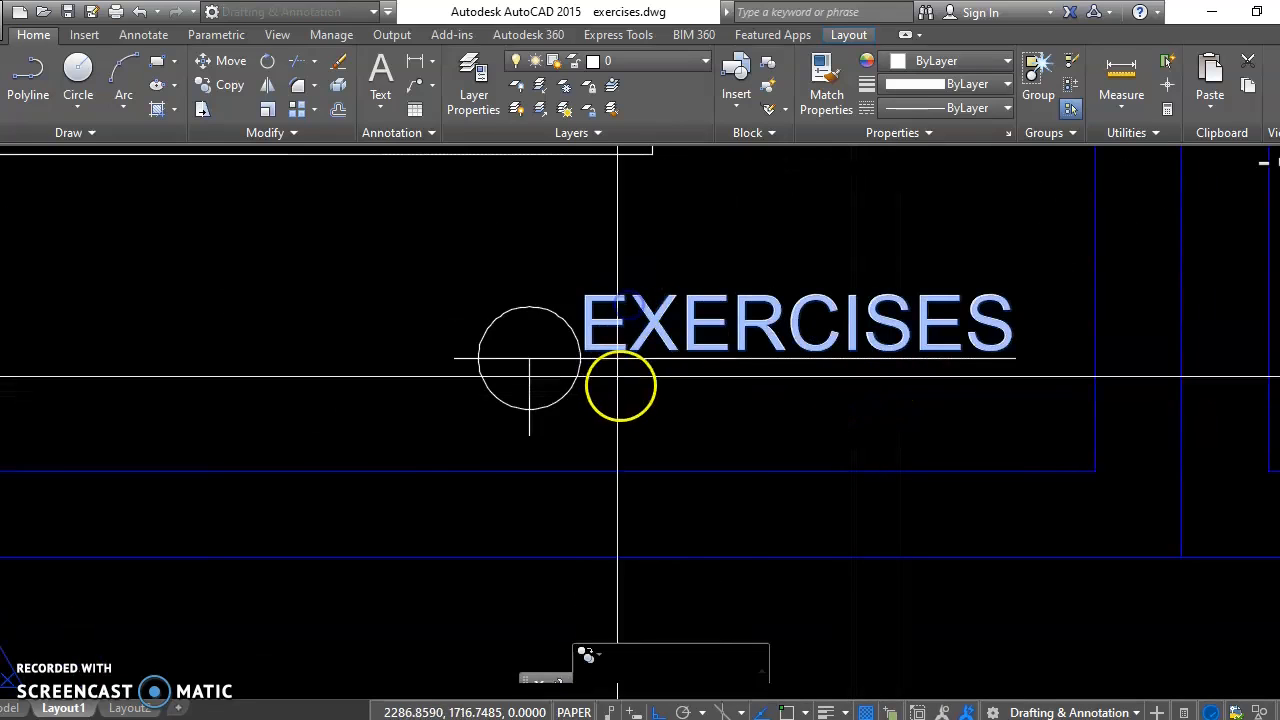
left_click(620, 385)
left_click(612, 452)
key("Escape")
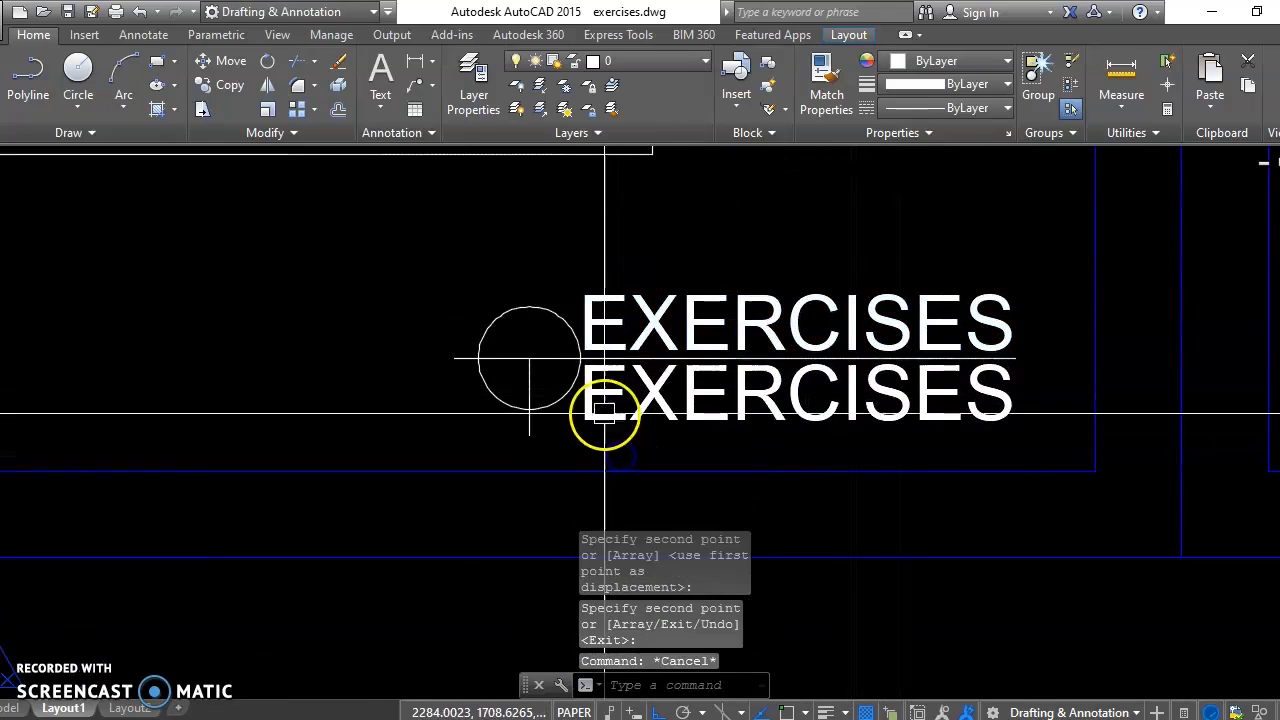
- Change the copied text below the line to SCALE and set its height to 5
left_click(605, 410)
double_click(605, 410)
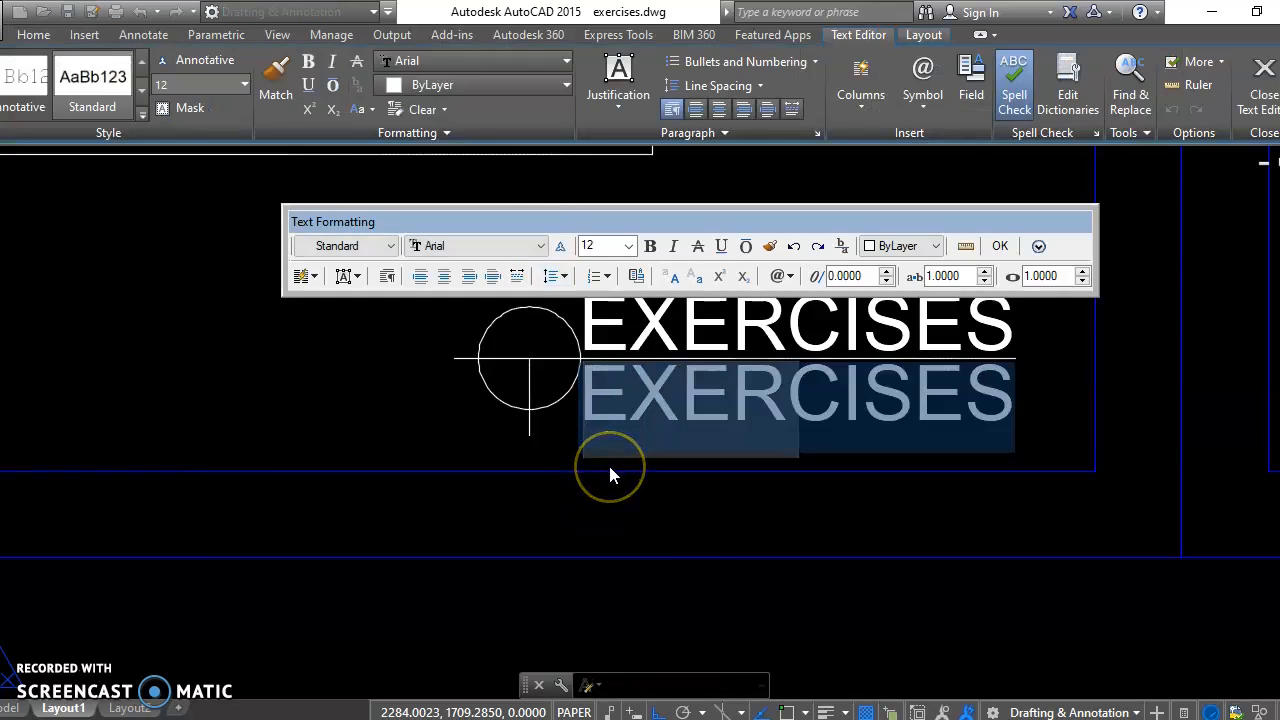
type("SCALE")
key("ctrl+a")
left_click(614, 250)
double_click(612, 250)
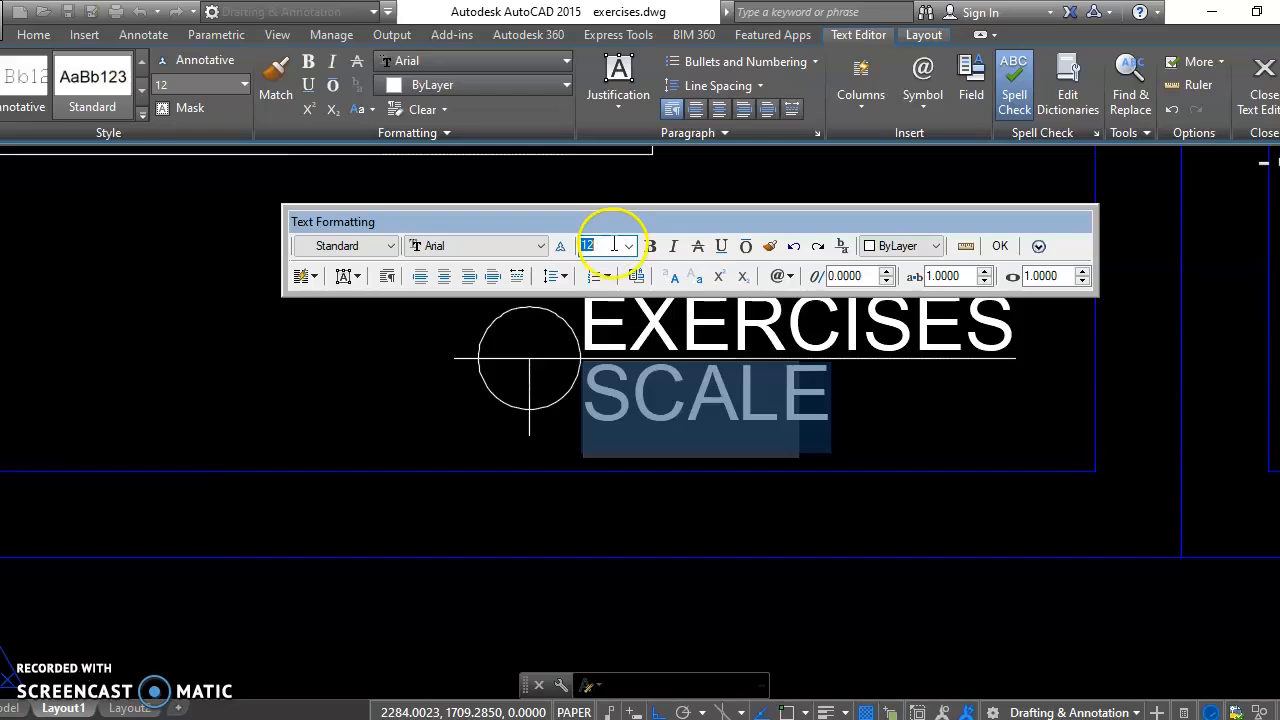
type("5")
key("Return")
left_click(660, 440)
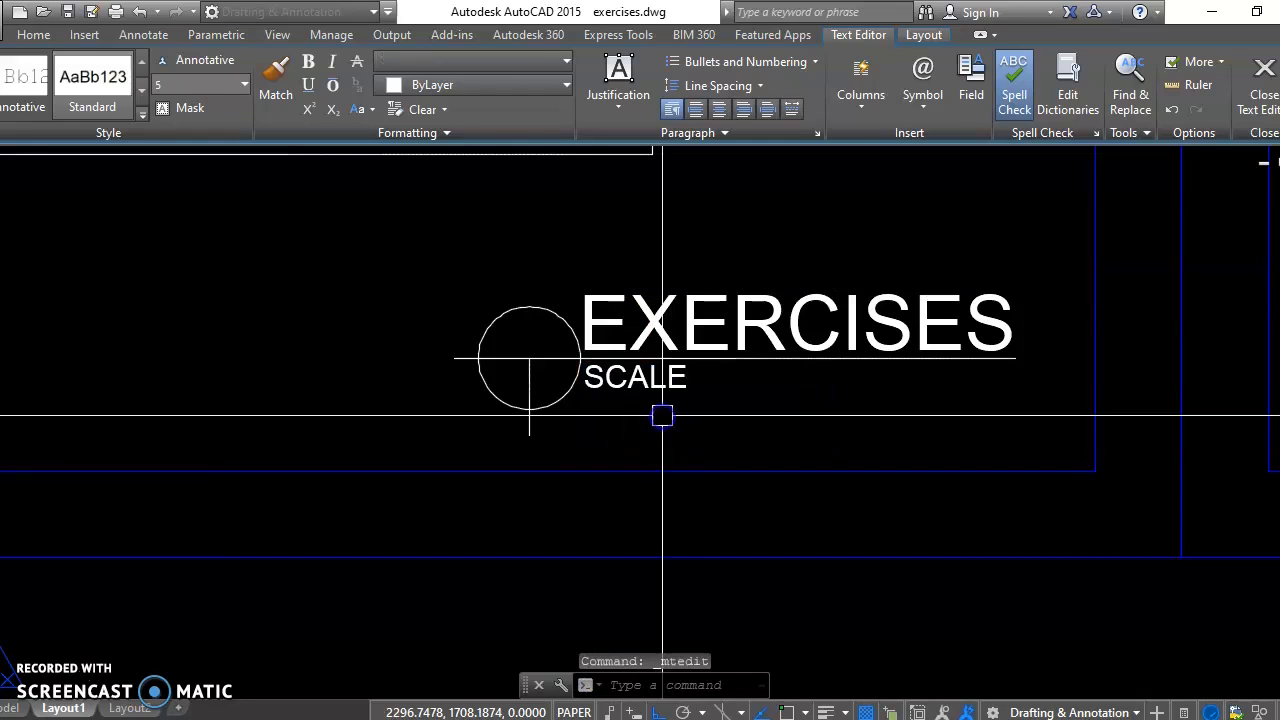
- Copy the SCALE text horizontally to beneath the right end of the line
type("co")
key("Return")
left_click(657, 393)
key("Return")
left_click(623, 423)
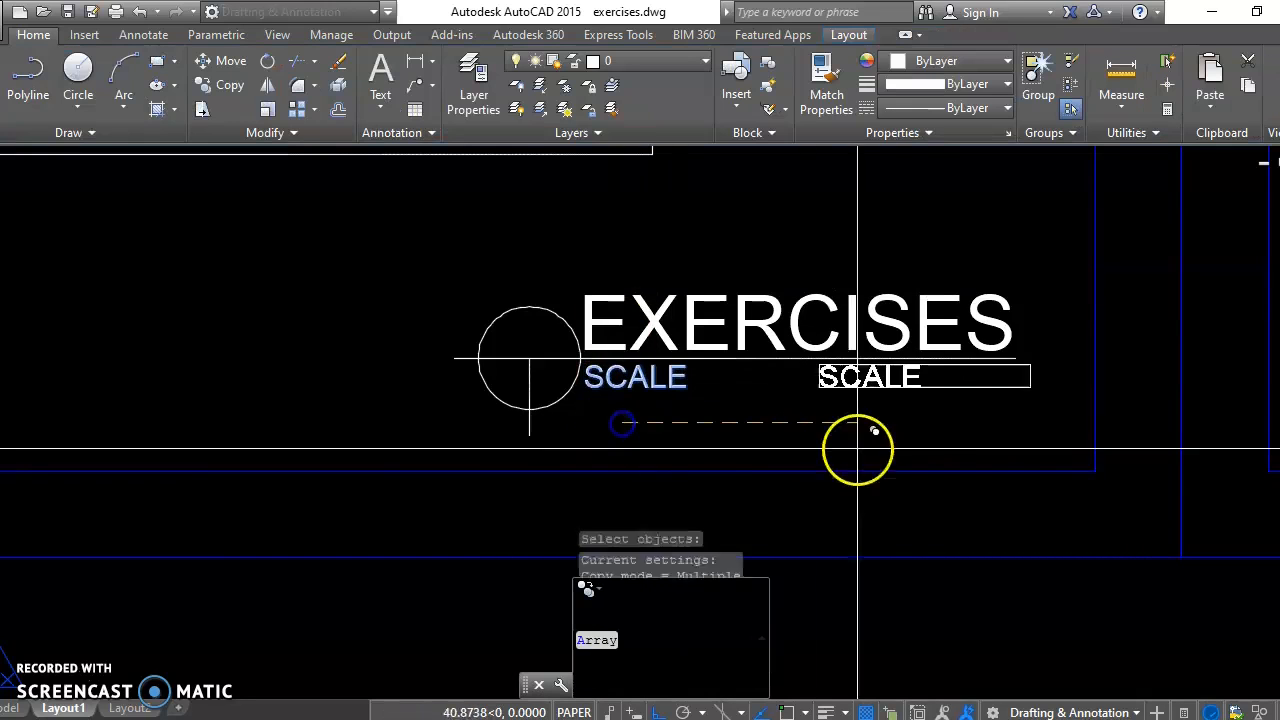
left_click(952, 446)
key("Escape")
- Change the copied SCALE text under the line's right end to 1:100
left_click(949, 374)
double_click(949, 374)
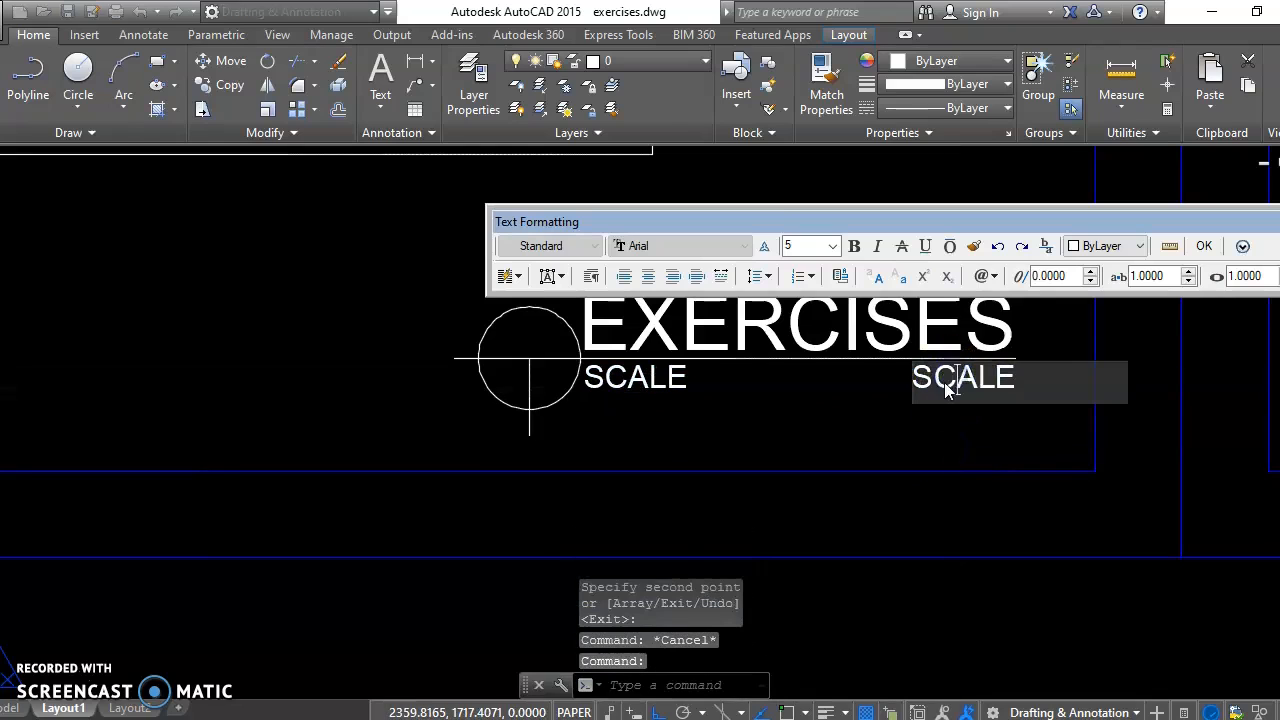
type("1:100")
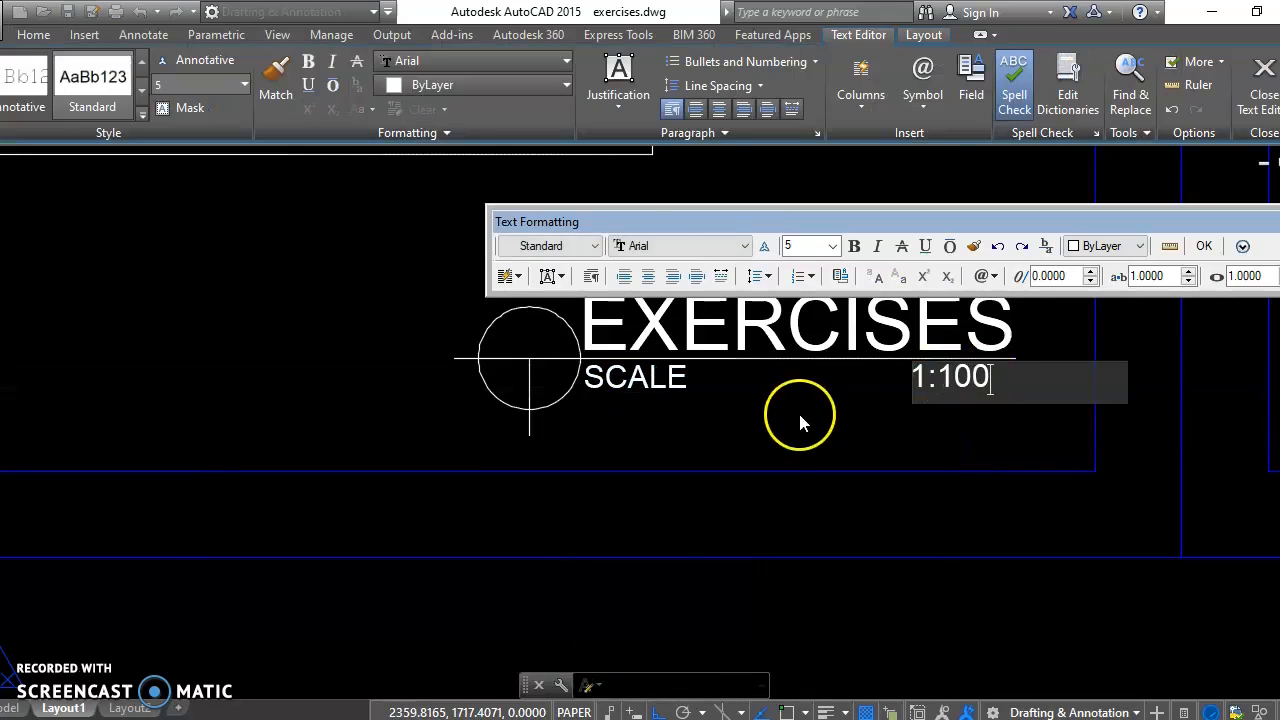
key("Escape")
scroll(749, 343, "down", 2)
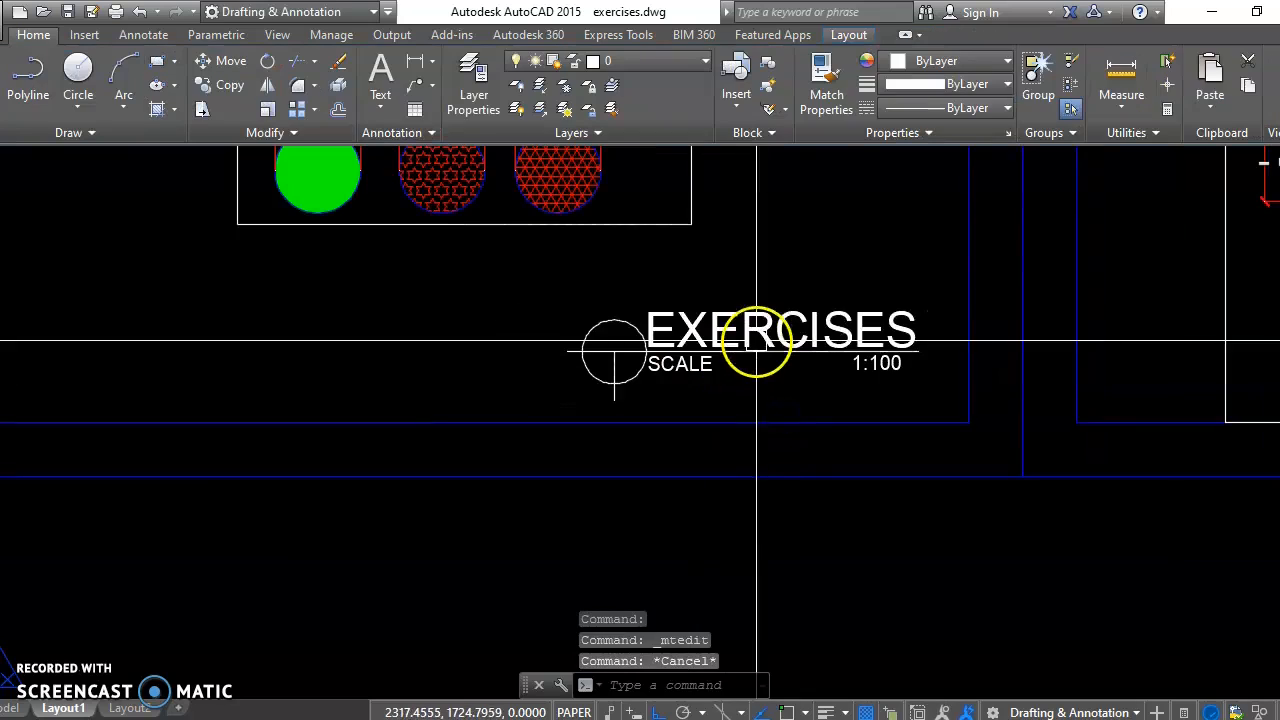
- Change the colour of the title symbol's circle, horizontal line and vertical line to red
scroll(557, 350, "up", 2)
left_click(703, 272)
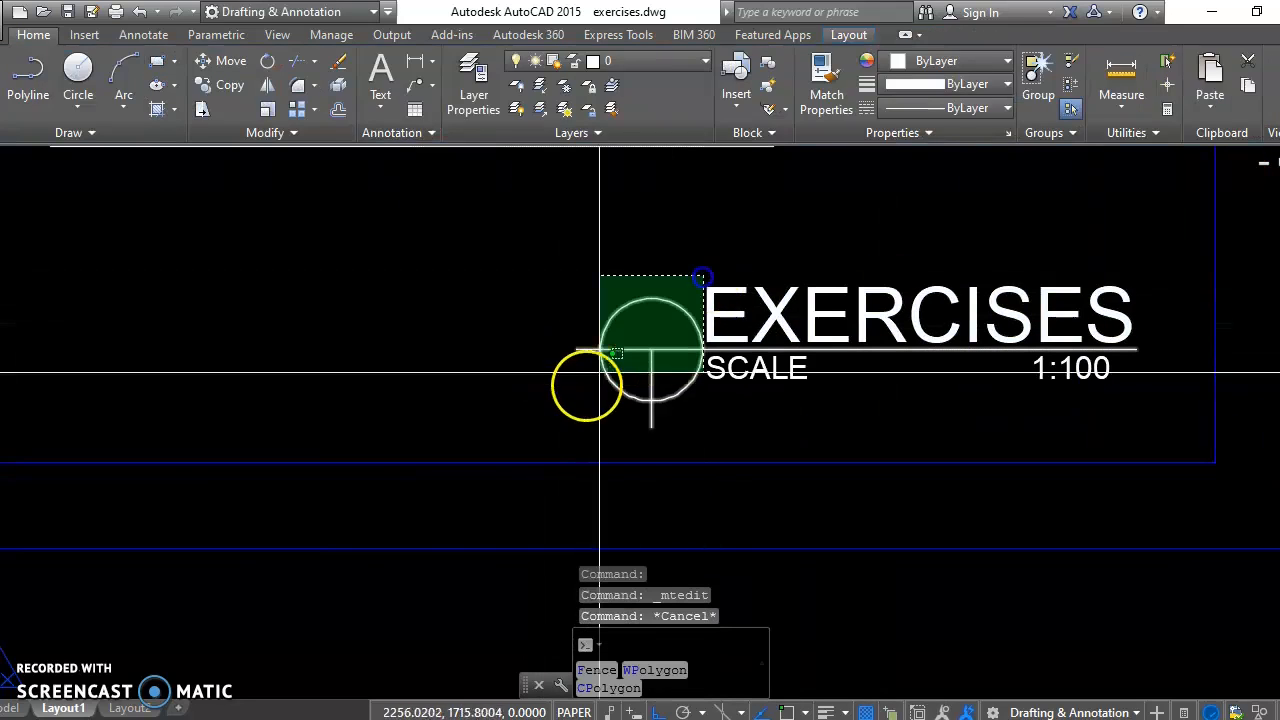
left_click(583, 370)
left_click(935, 61)
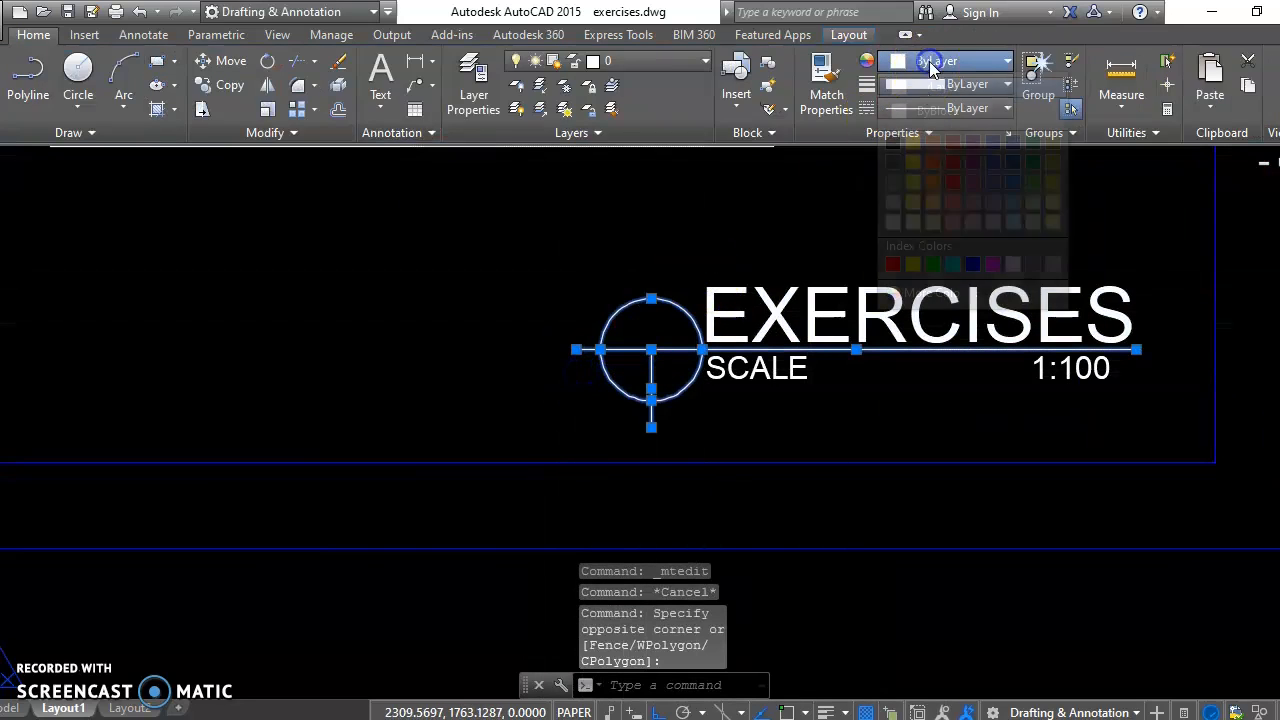
left_click(892, 264)
key("Escape")
- Copy the whole EXERCISES title block to the second sheet, using the sheets' lower-right corners as reference points
scroll(808, 431, "down", 3)
type("co")
key("space")
left_click(925, 328)
left_click(616, 429)
key("space")
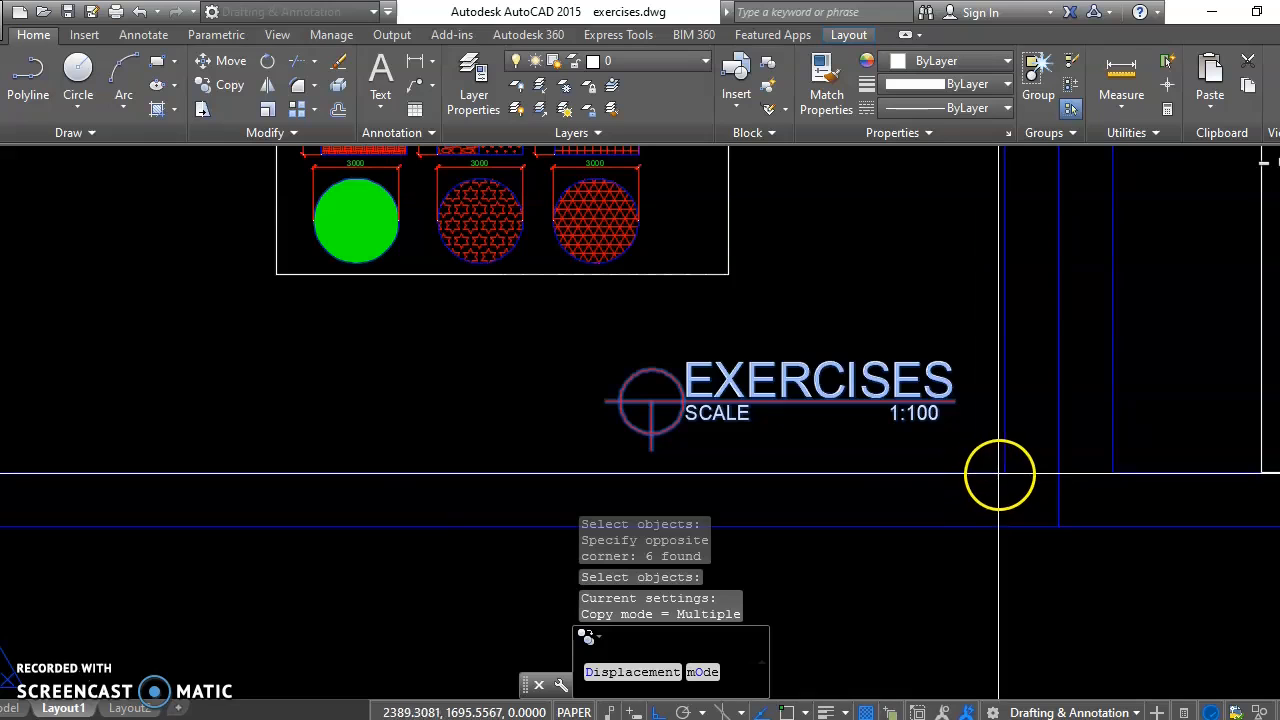
key("F3")
left_click(1057, 526)
middle_click_drag(1200, 547, 541, 448)
scroll(543, 448, "down", 4)
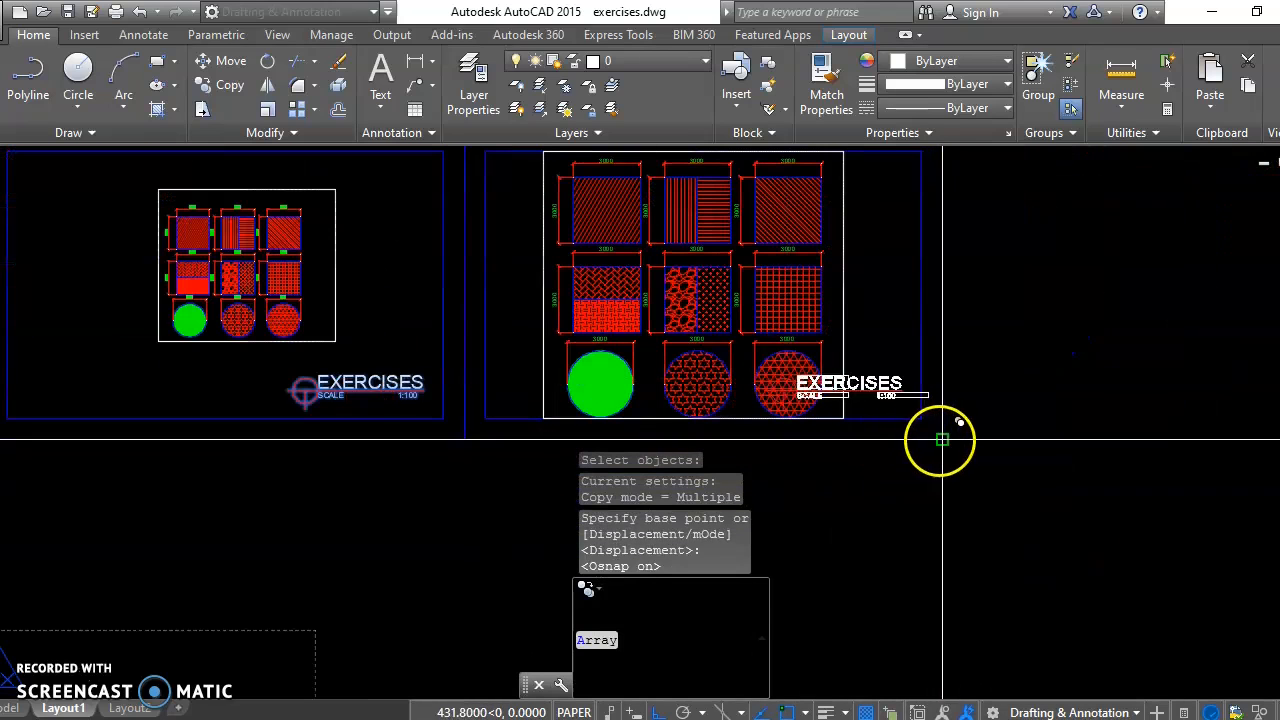
left_click(942, 438)
key("Return")
key("Escape")
- Move the large viewport on the second sheet horizontally left by about 38 units
scroll(890, 384, "up", 2)
middle_click_drag(820, 321, 843, 444)
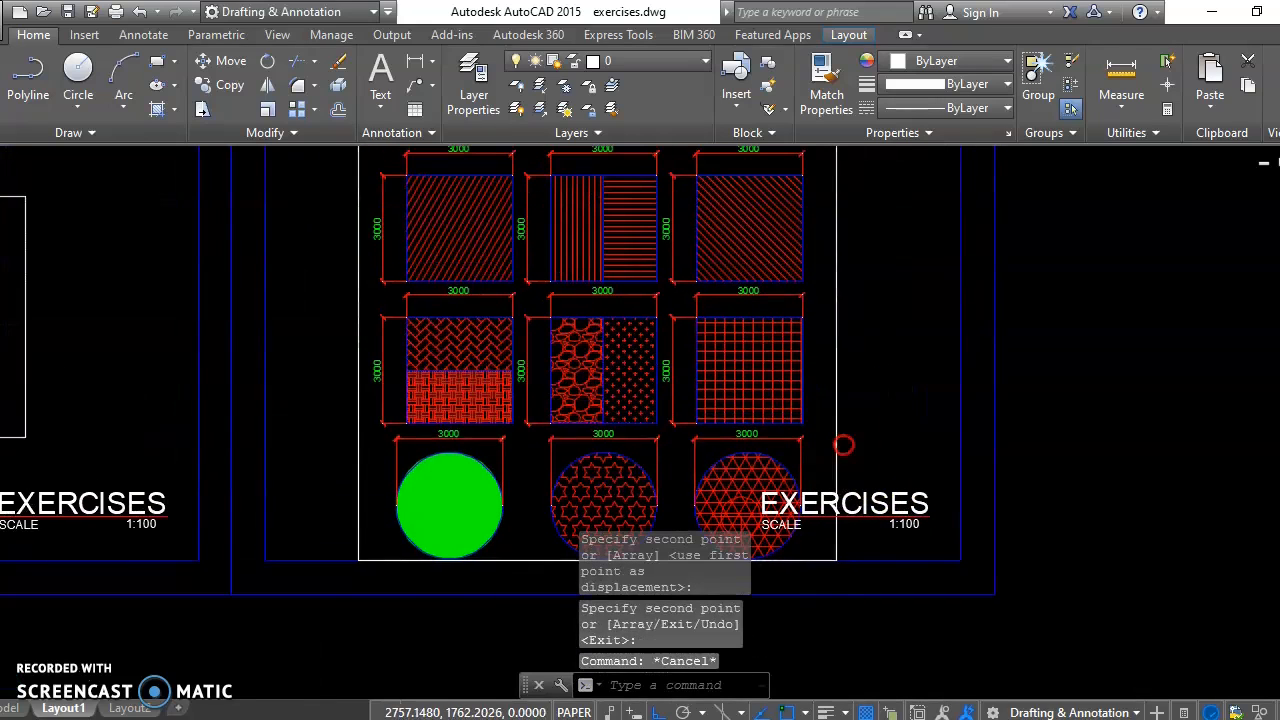
type("m")
key("Return")
left_click(860, 327)
left_click(780, 354)
scroll(861, 353, "down", 4)
key("Return")
left_click(863, 517)
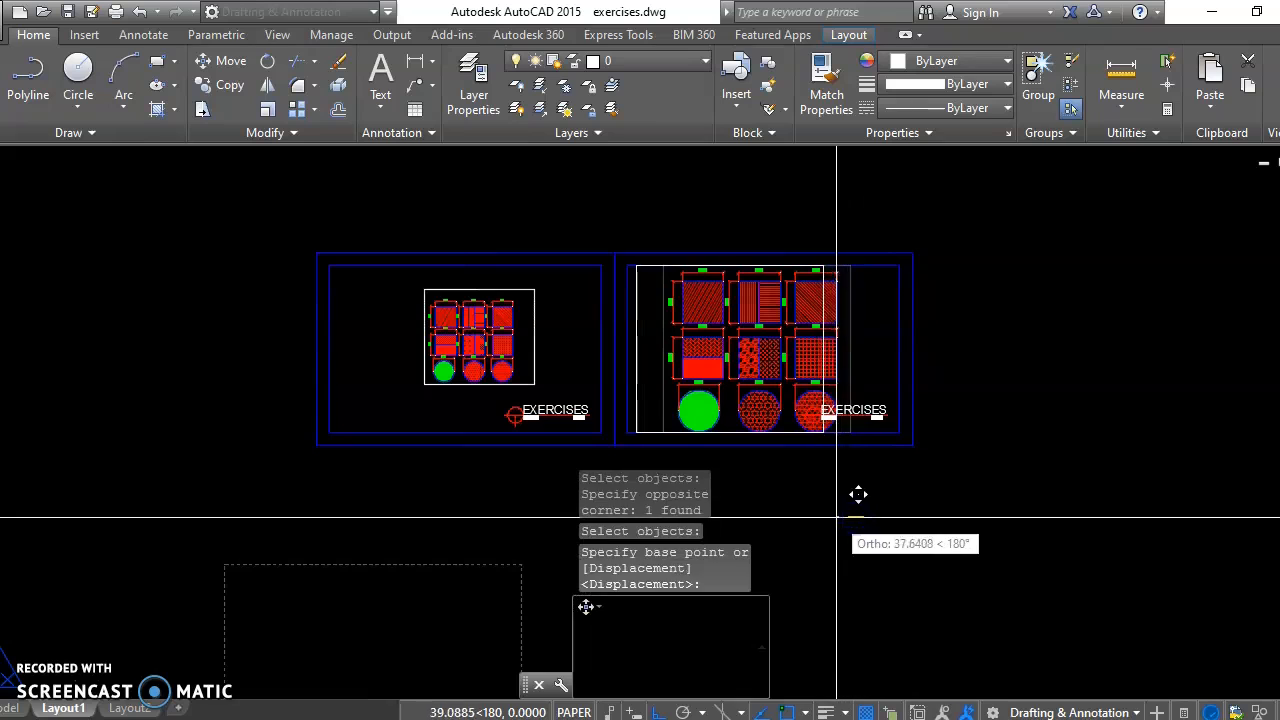
left_click(835, 518)
- Move the second sheet's complete title block horizontally right by about 10 units, away from the hatched circle
scroll(866, 420, "up", 4)
key("Return")
scroll(896, 419, "up", 3)
left_click(934, 437)
left_click(597, 317)
scroll(463, 409, "up", 4)
left_click(536, 234)
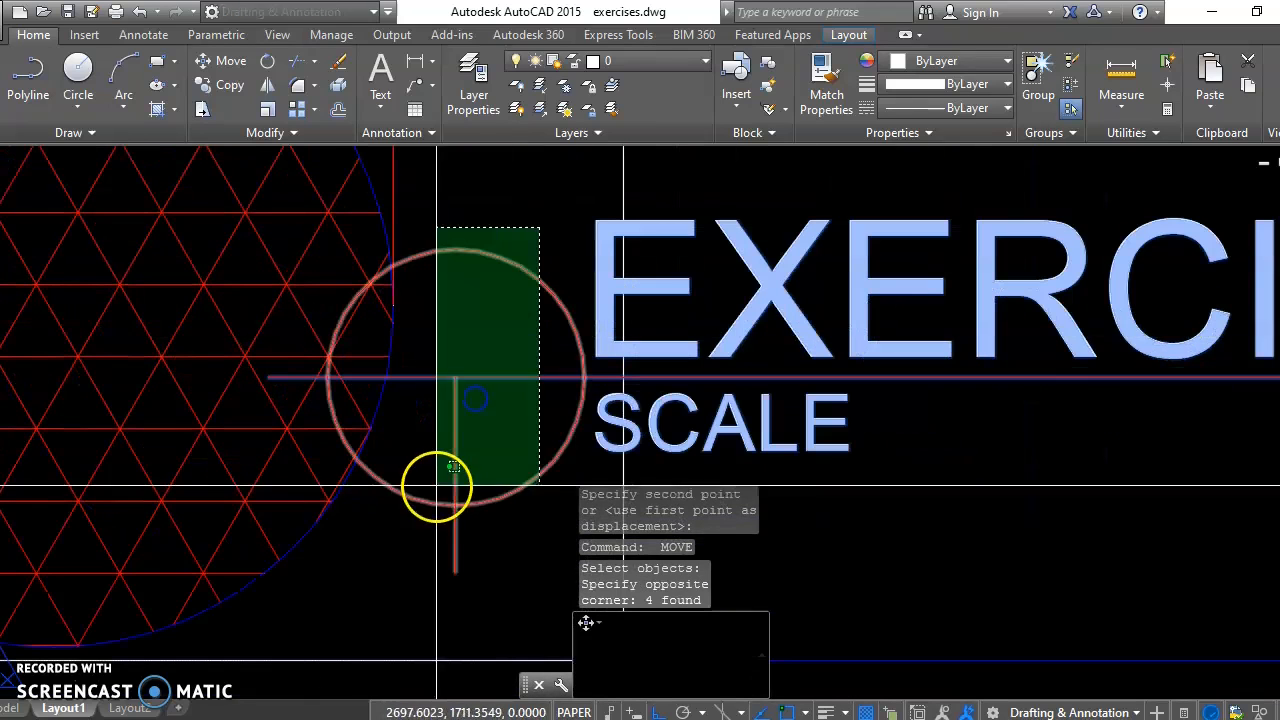
left_click(434, 486)
scroll(571, 429, "down", 5)
key("Return")
left_click(820, 316)
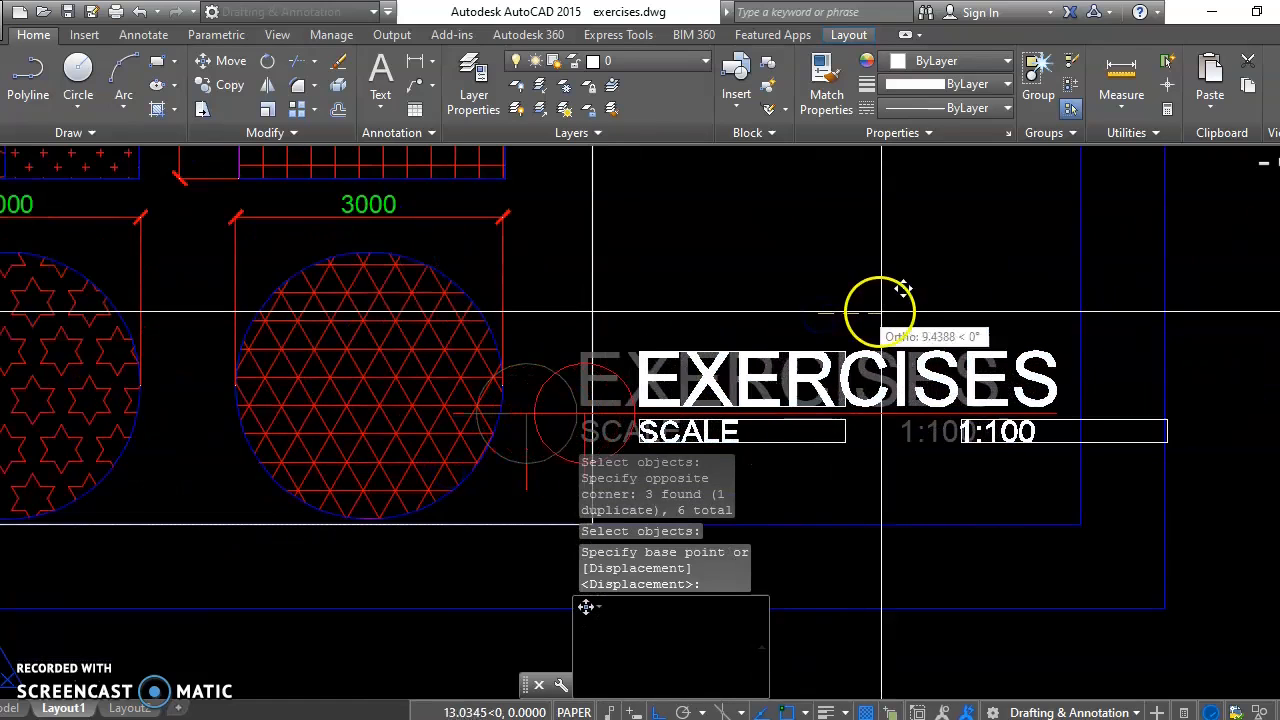
left_click(886, 317)
key("Escape")
- Change the scale value in the second sheet's title from 1:100 to 1:50
scroll(957, 443, "up", 2)
scroll(957, 443, "up", 2)
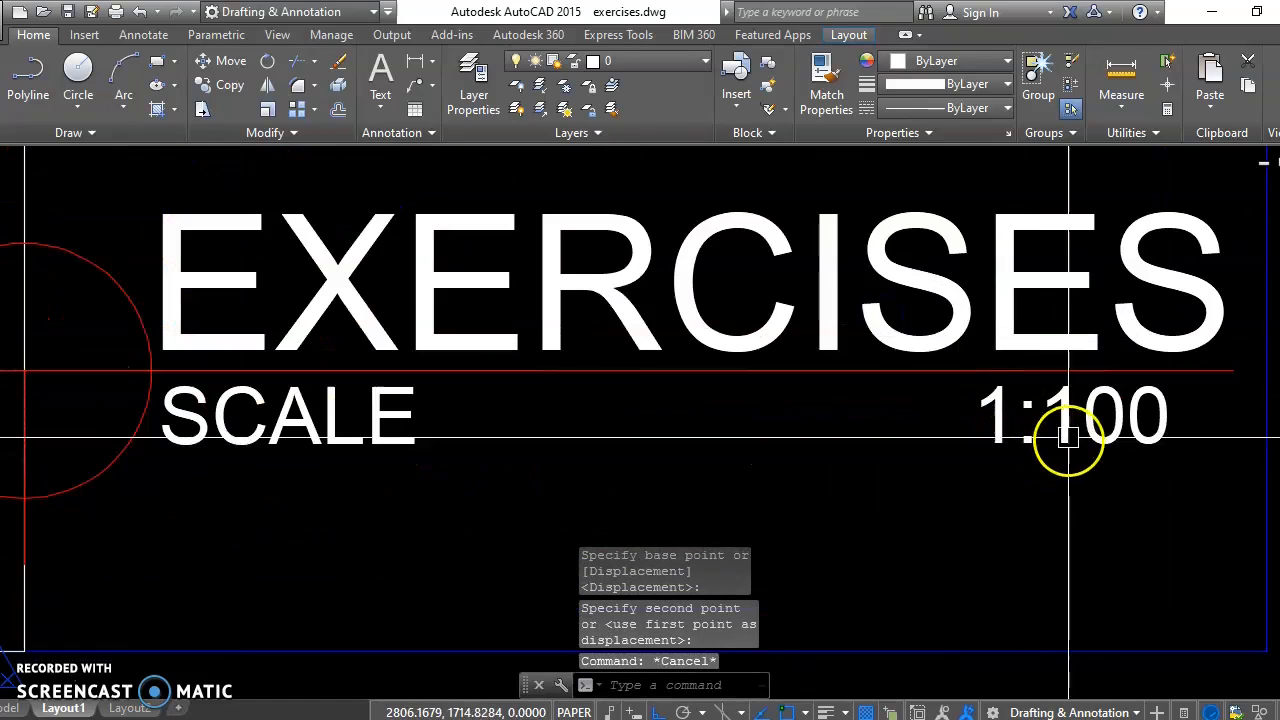
double_click(1063, 440)
left_click_drag(1043, 423, 1095, 423)
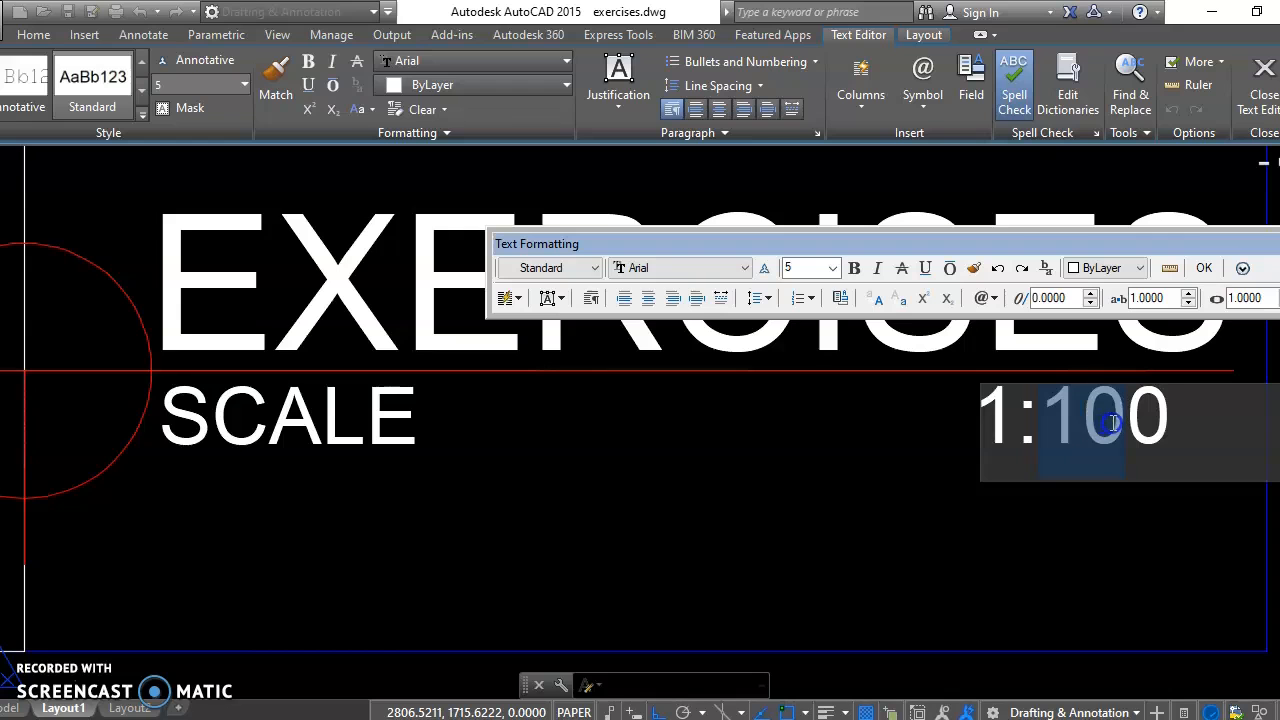
type("5")
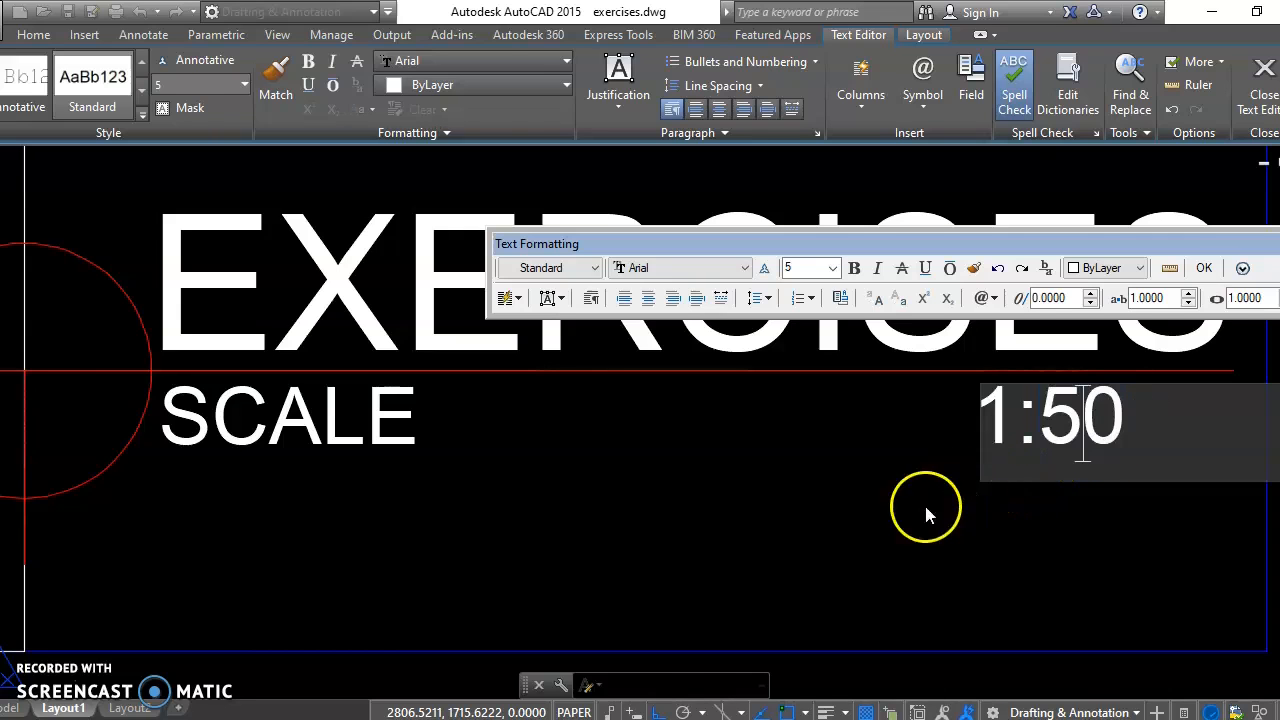
left_click(924, 502)
key("Escape")
- Zoom to the drawing extents and review both sheets with their viewports and title blocks
scroll(903, 491, "down", 3)
scroll(877, 487, "down", 6)
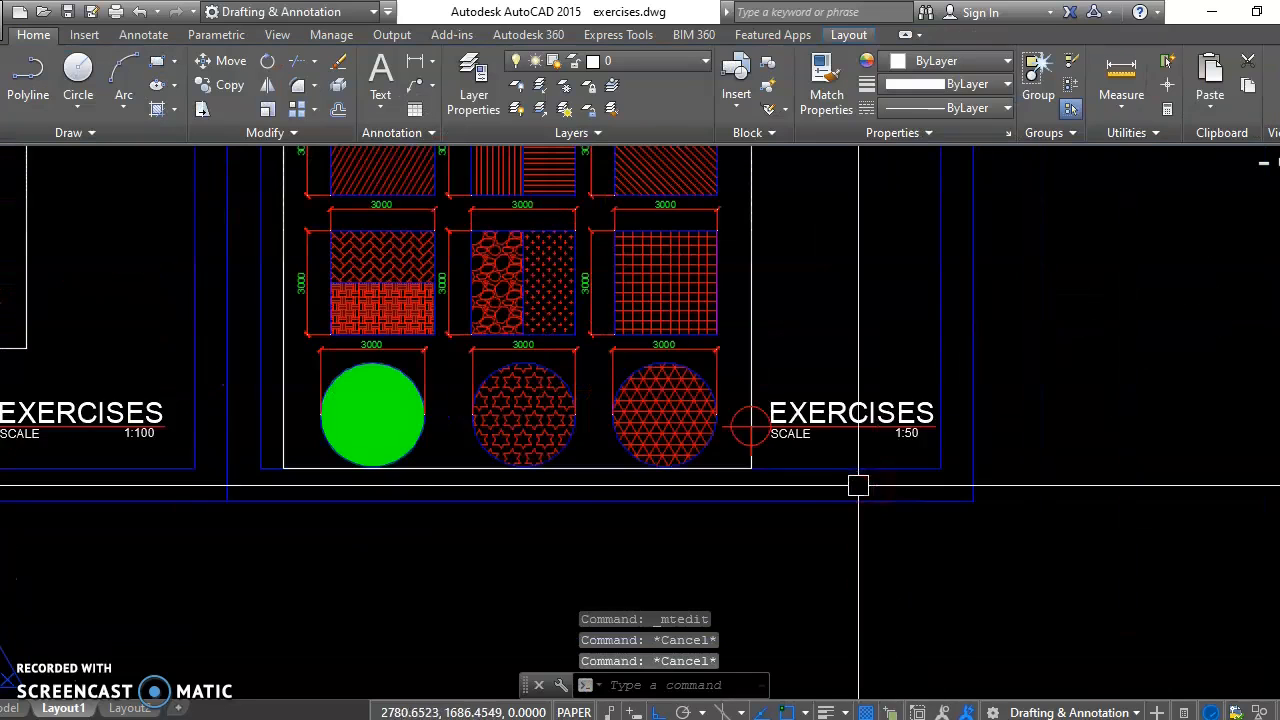
middle_click_drag(857, 480, 845, 455)
scroll(757, 449, "up", 3)
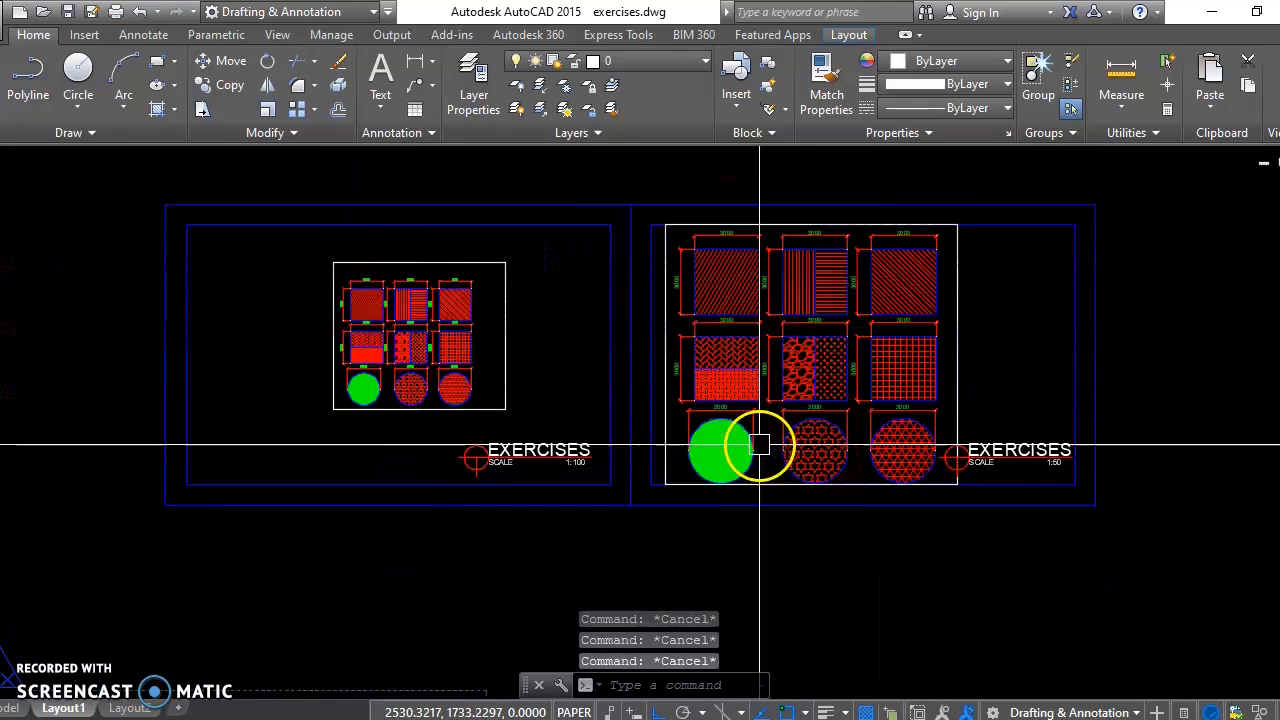
key("alt")
type("z")
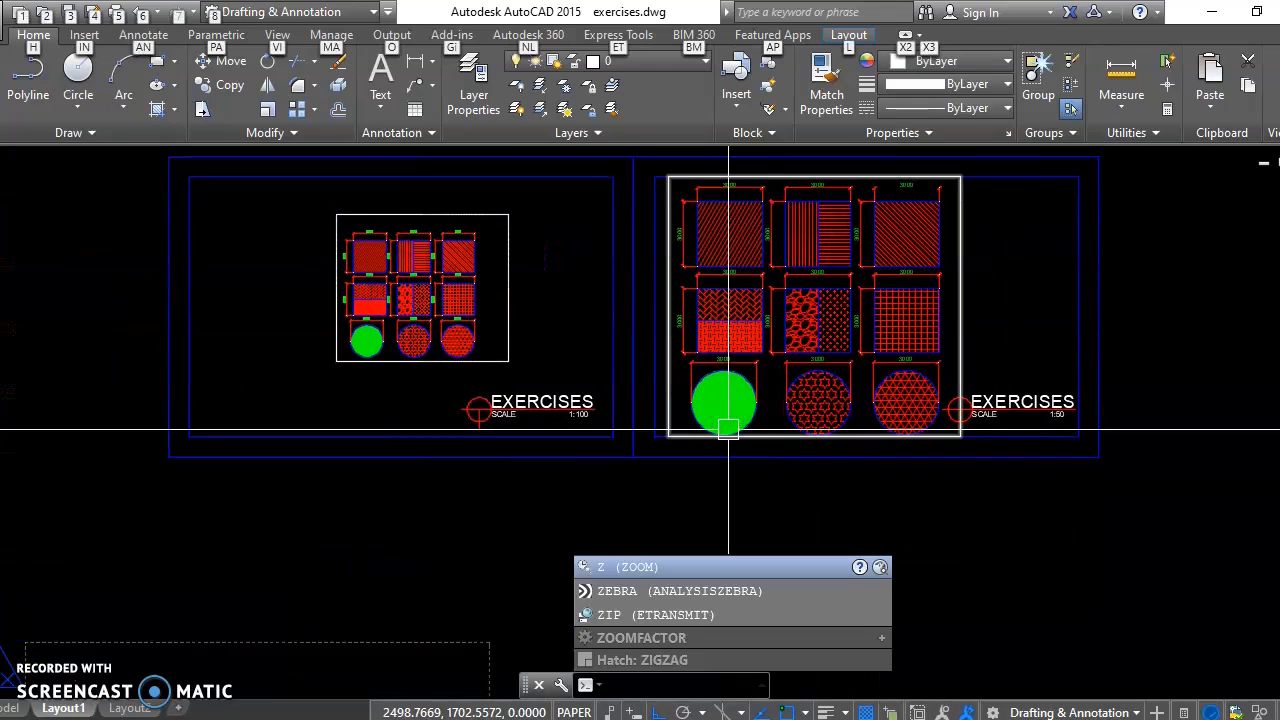
key("Escape")
type("z")
key("space")
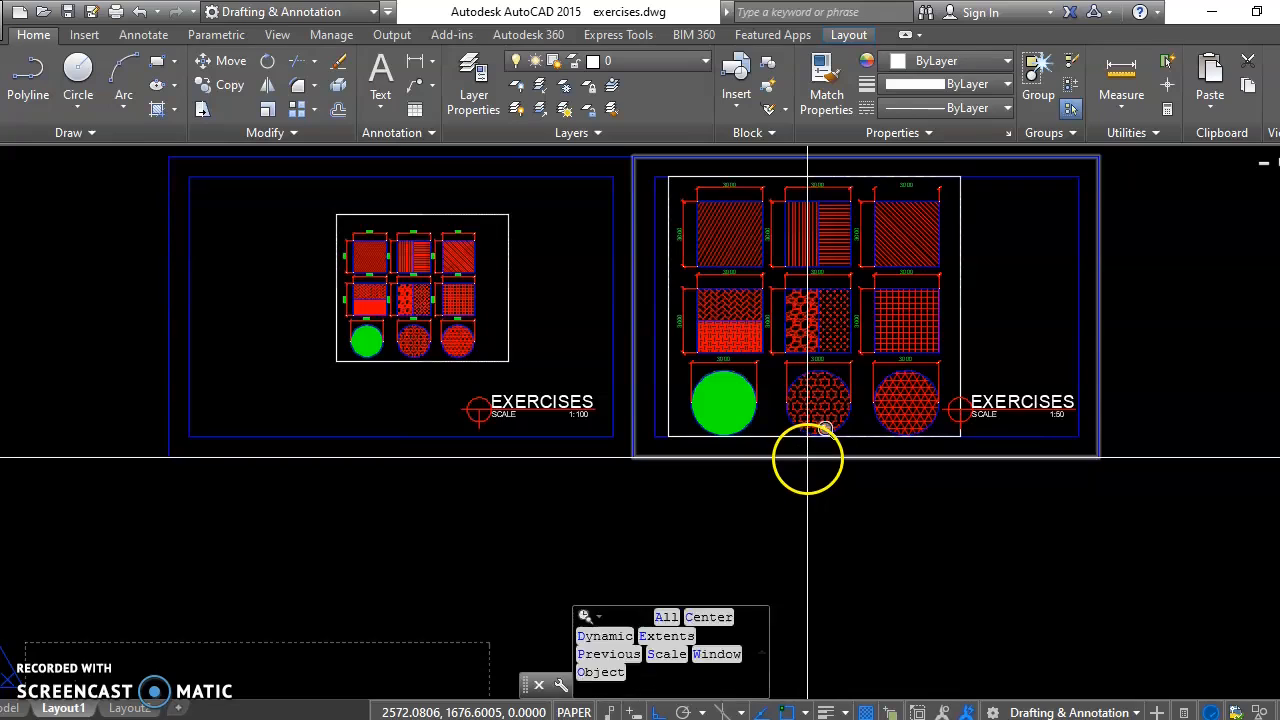
type("e")
key("space")
key("Escape")
middle_click_drag(936, 457, 727, 295)
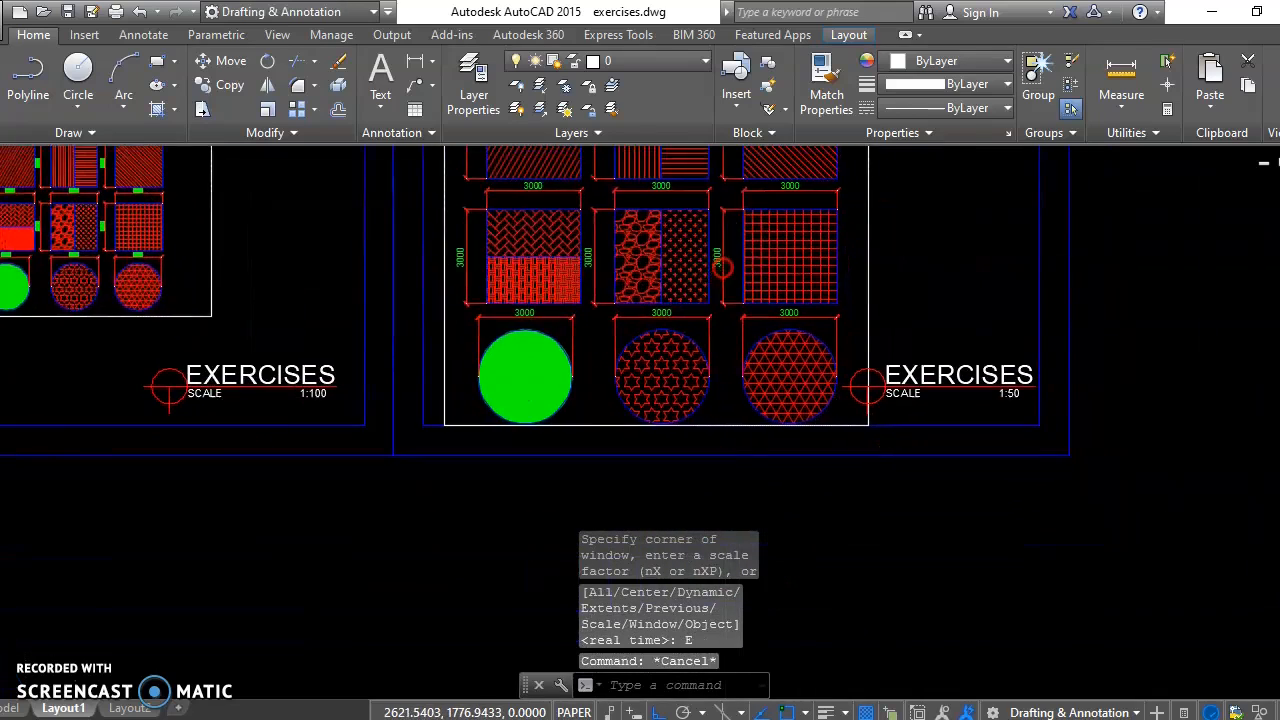
scroll(737, 309, "down", 2)
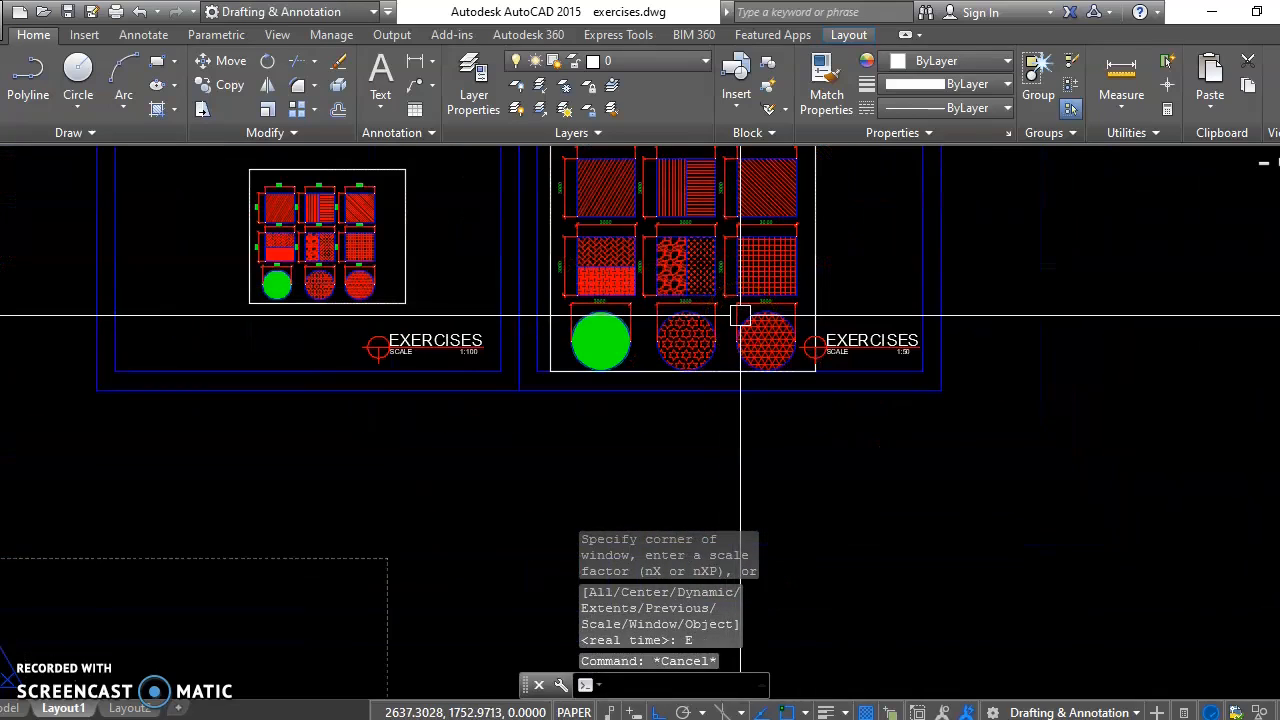
- Create a rectangular viewport in the empty area below the second sheet
type("mv")
key("Return")
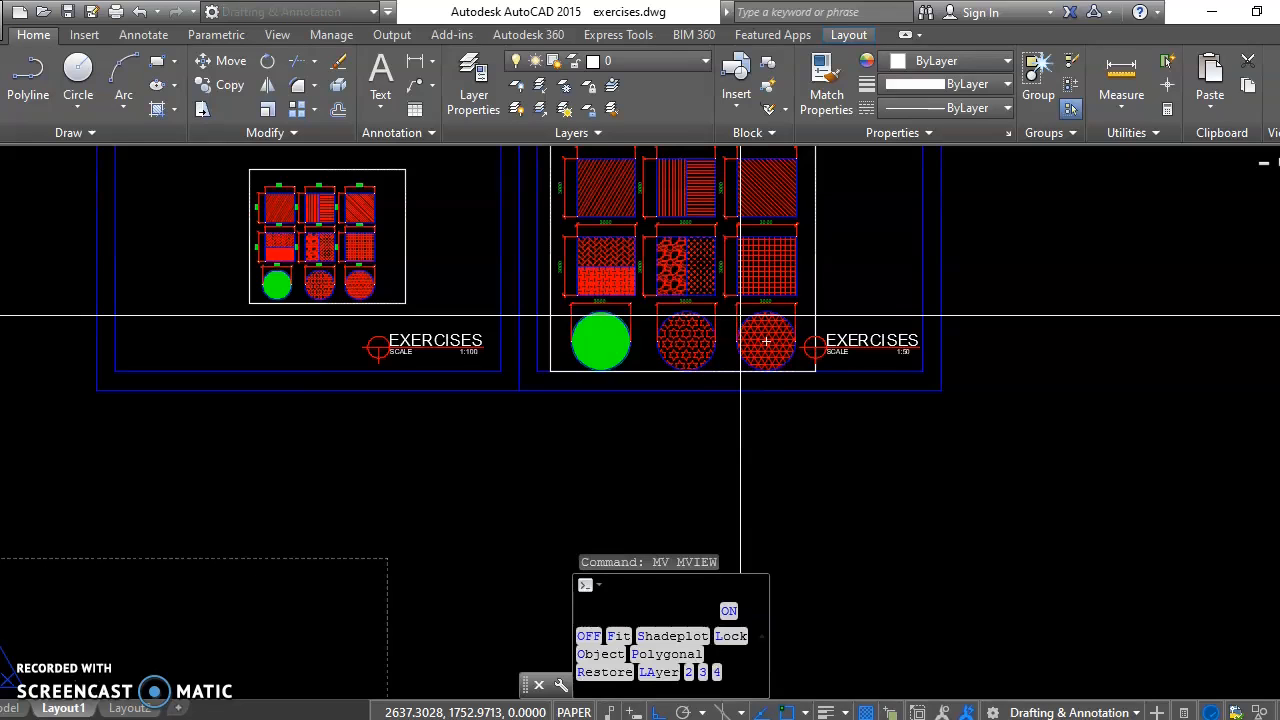
left_click(796, 467)
left_click(1035, 634)
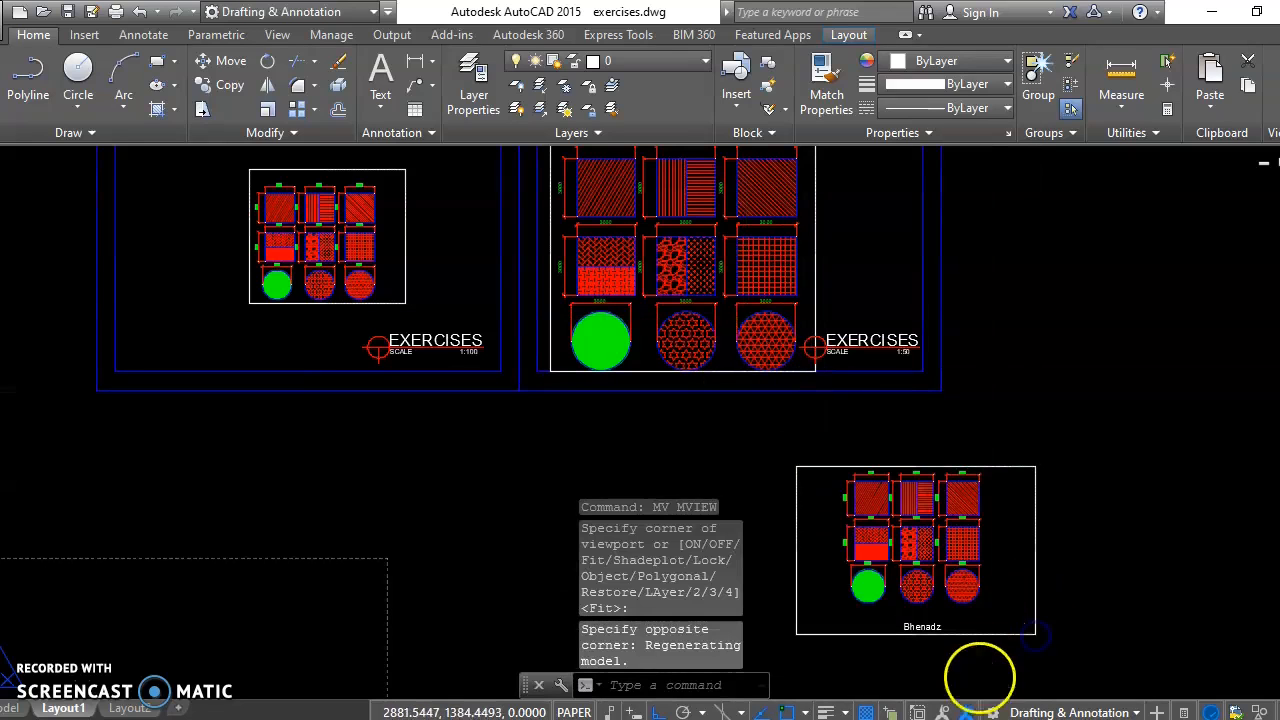
key("Escape")
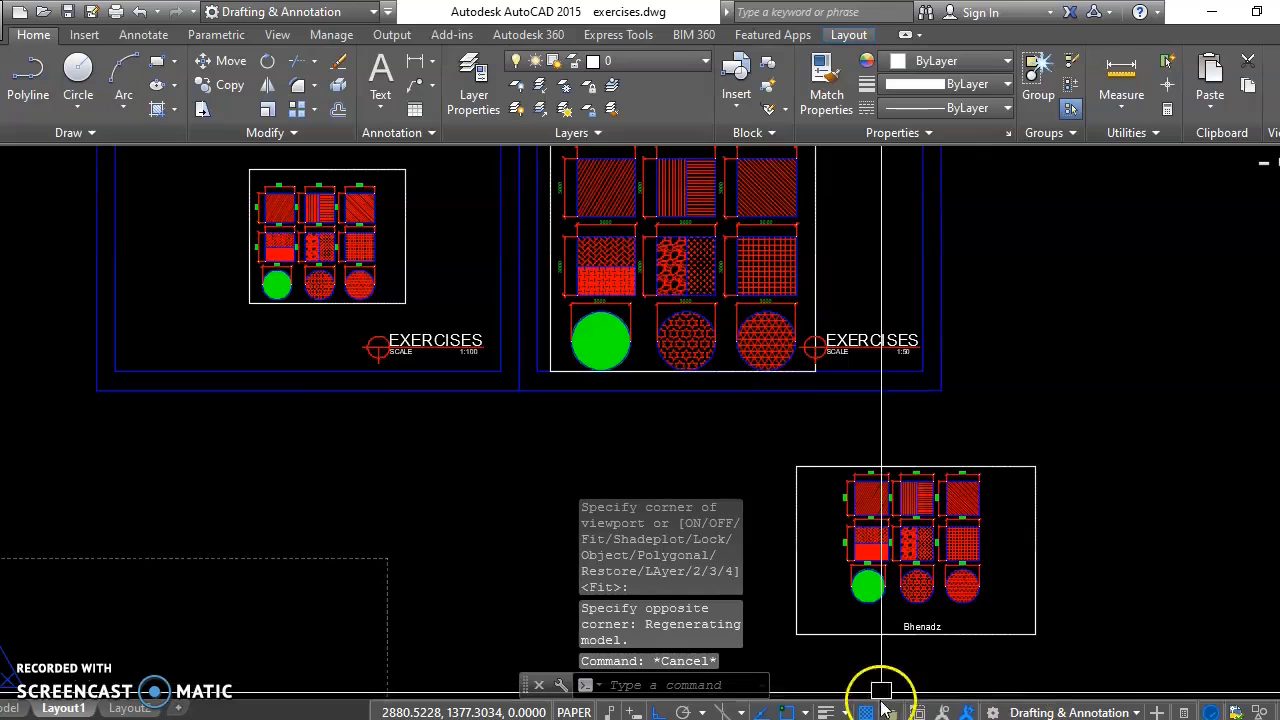
- Activate the viewport below the sheets, examine the available viewport scales, and return to paper space
scroll(974, 443, "up", 3)
double_click(974, 447)
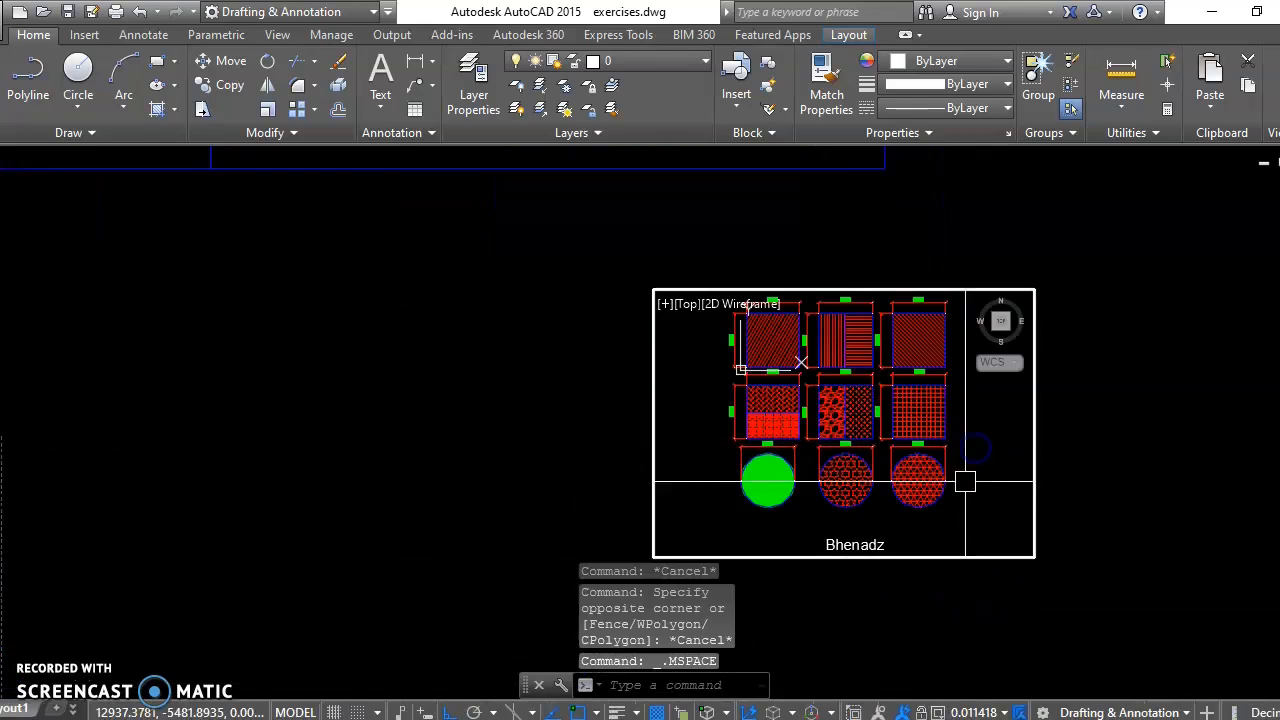
left_click(1013, 708)
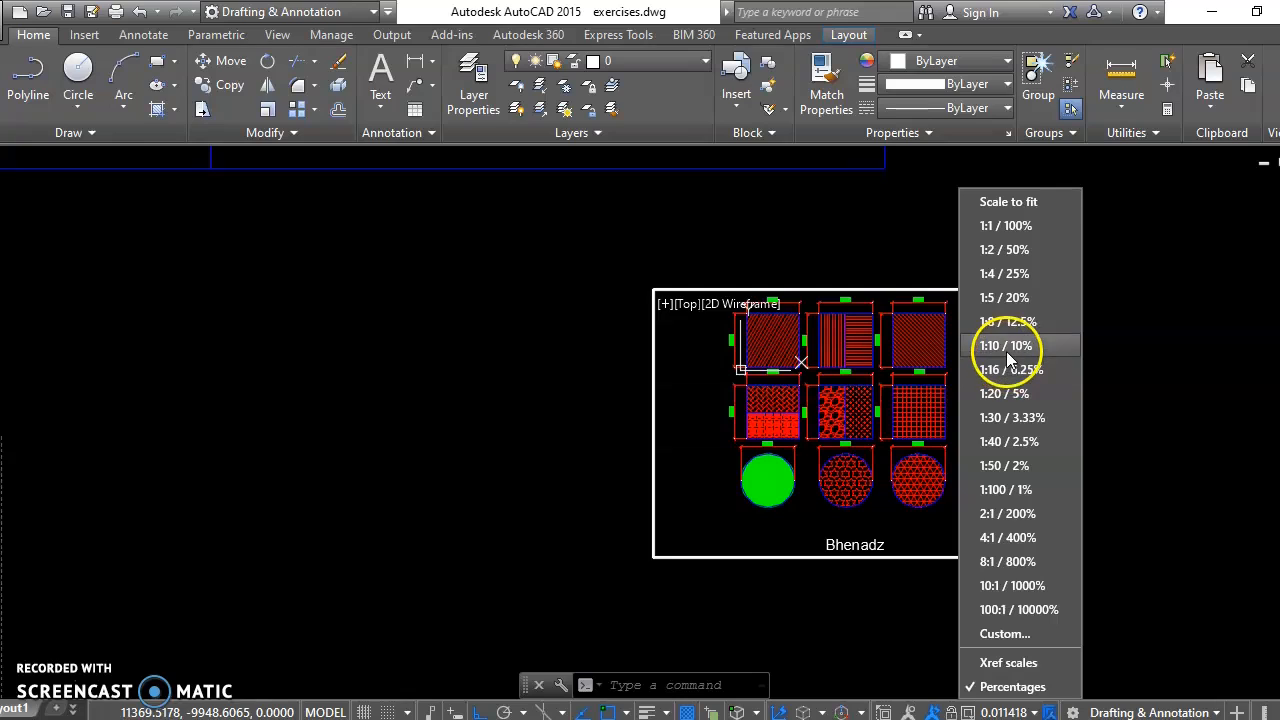
left_click(1109, 405)
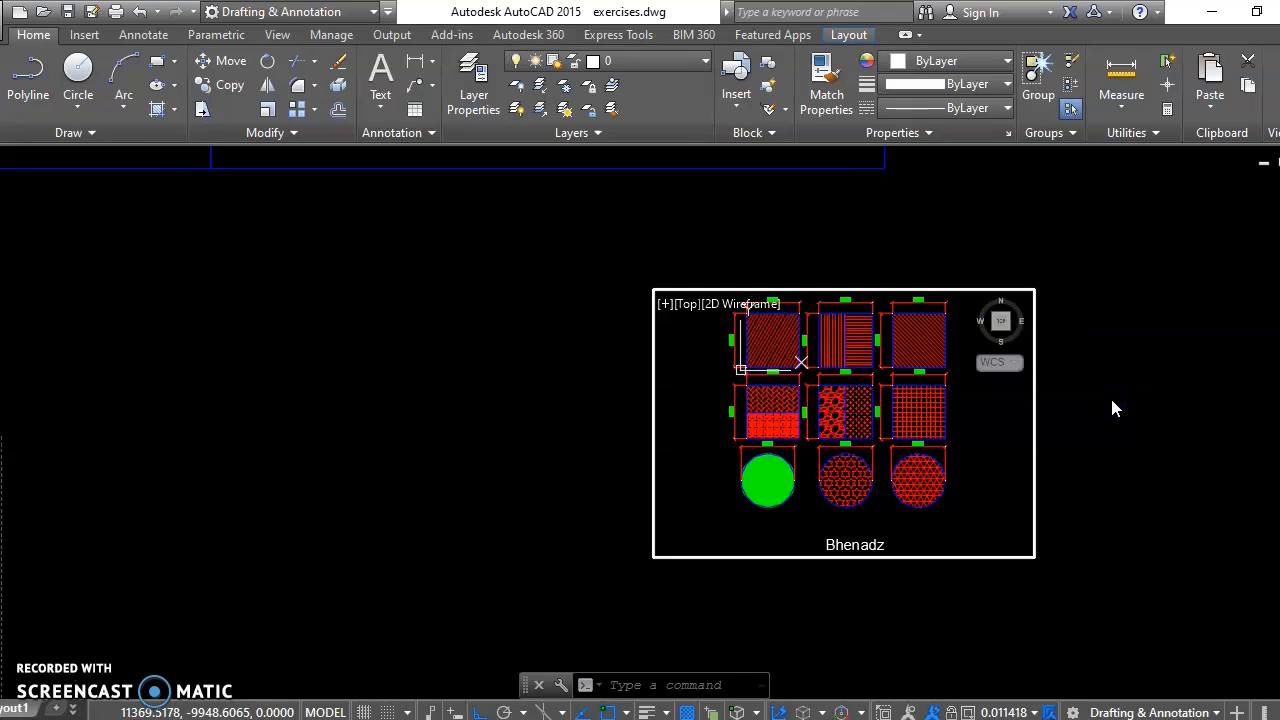
double_click(1112, 400)
- Erase the extra viewport below the second sheet
middle_click_drag(1048, 432, 1058, 506)
left_click(1050, 508)
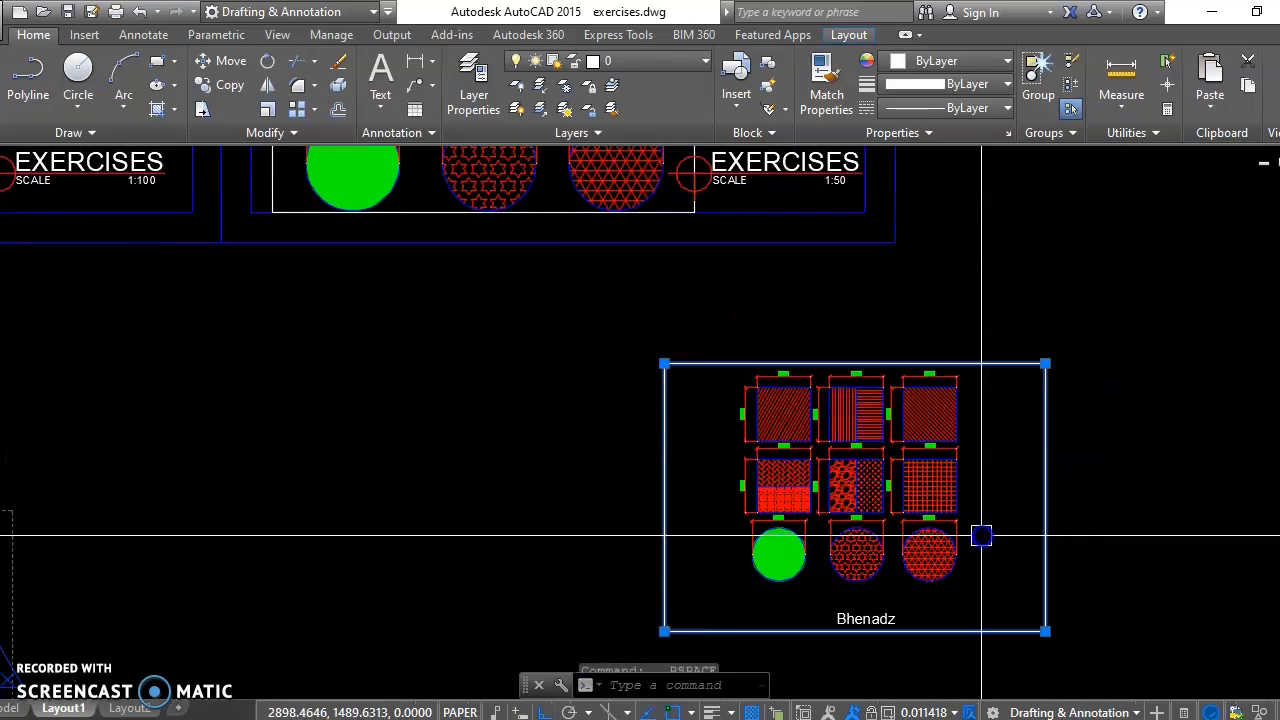
type("e")
key("Return")
scroll(940, 471, "down", 2)
middle_click_drag(923, 471, 985, 608)
middle_click_drag(889, 458, 921, 528)
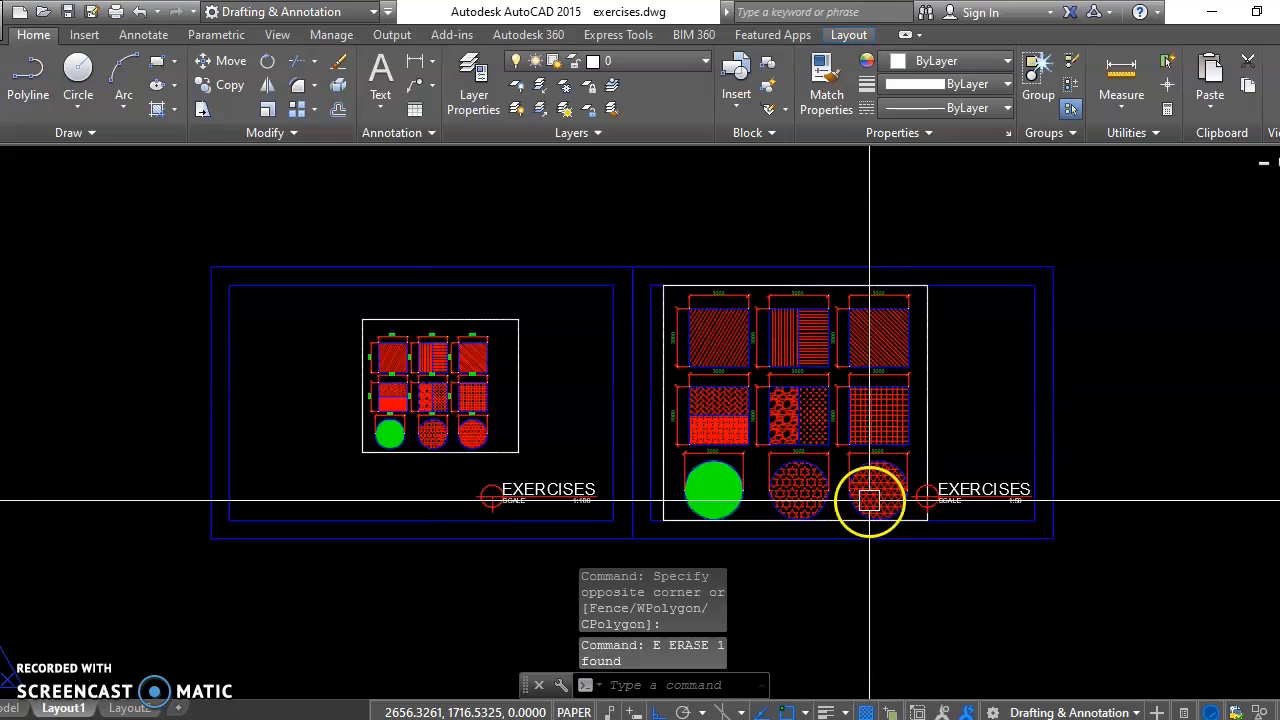
middle_click_drag(846, 503, 961, 506)
middle_click_drag(869, 514, 912, 475)
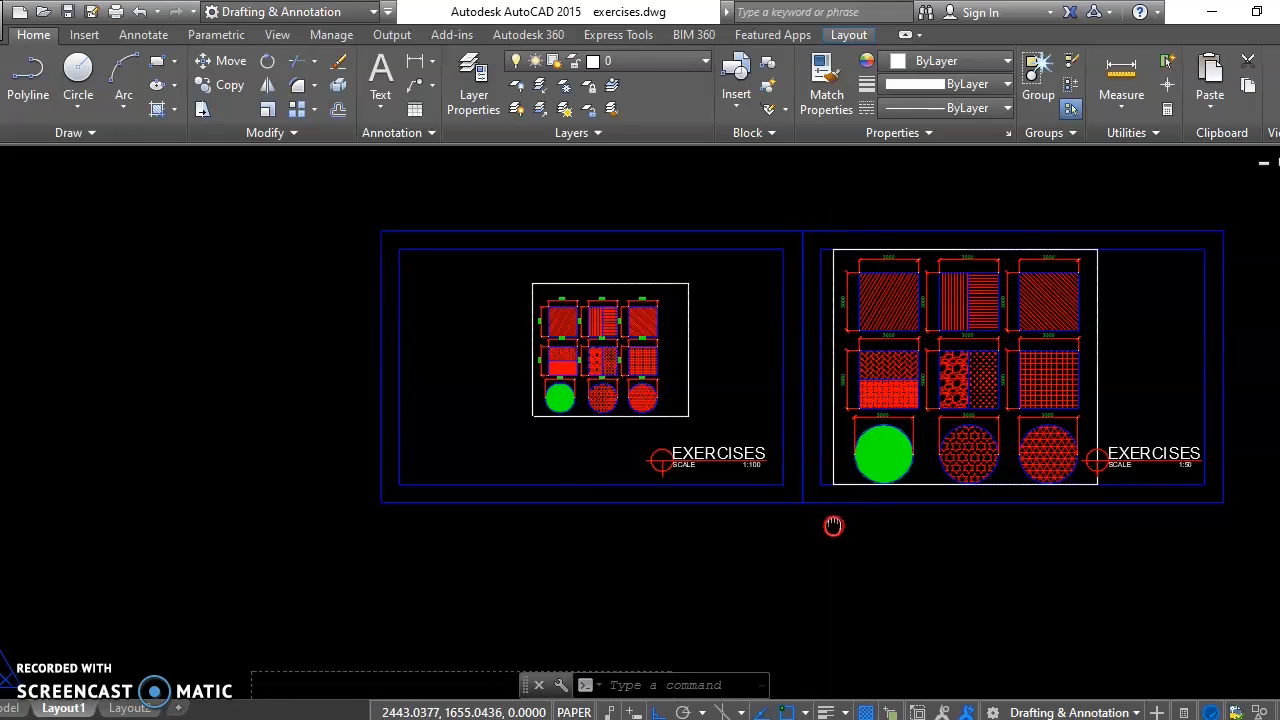
middle_click_drag(831, 523, 813, 520)
scroll(865, 432, "up", 2)
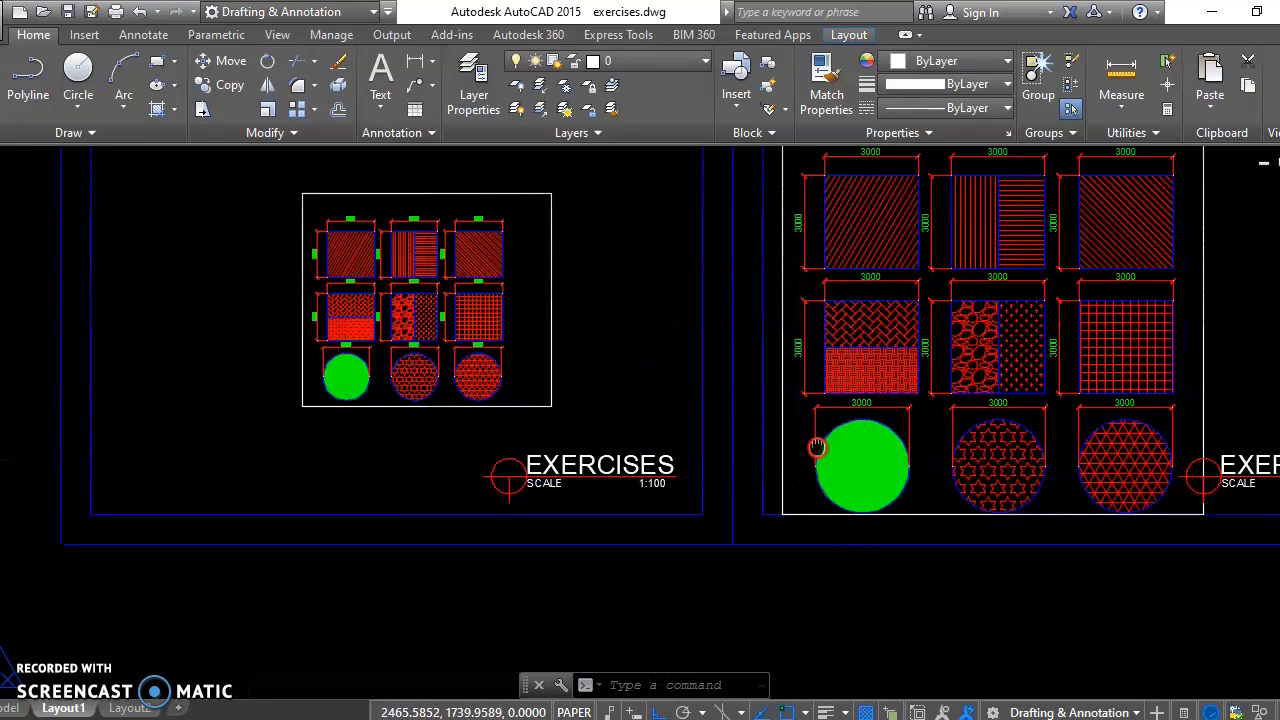